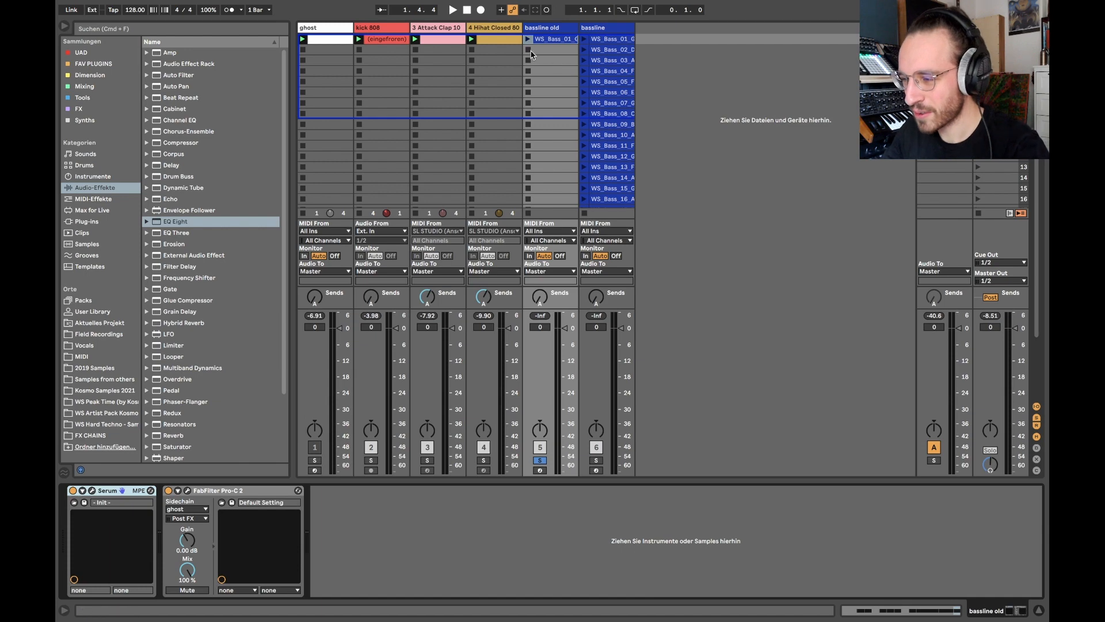
Launch the first clip on the bassline old track and review its G1 note pattern and velocities.
click(528, 40)
key(alt+super+p)
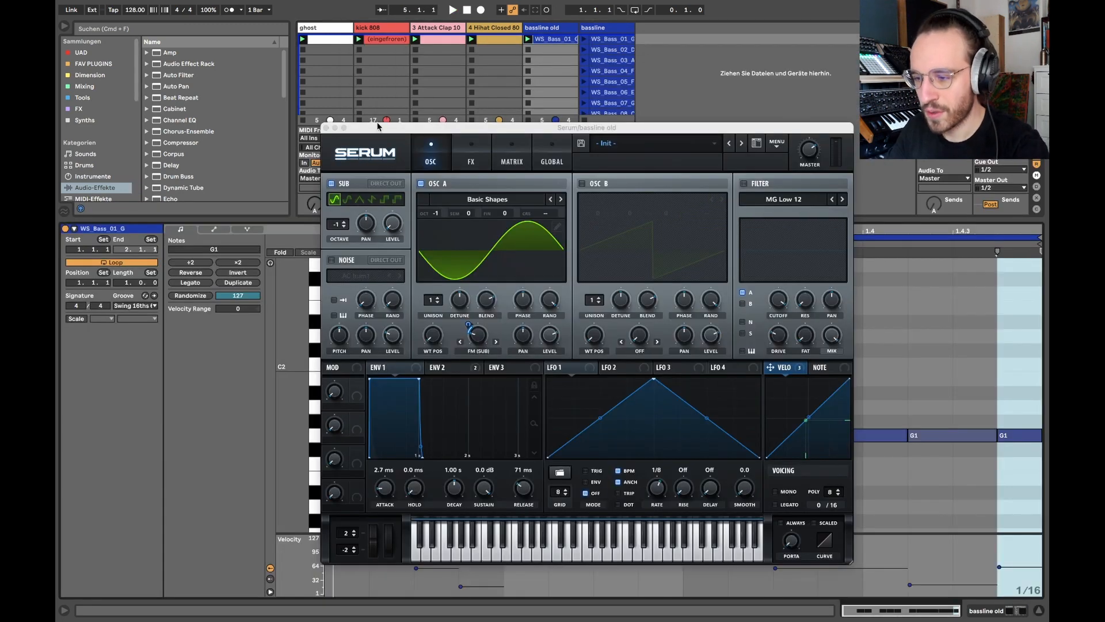
drag(377, 126, 254, 38)
click(201, 34)
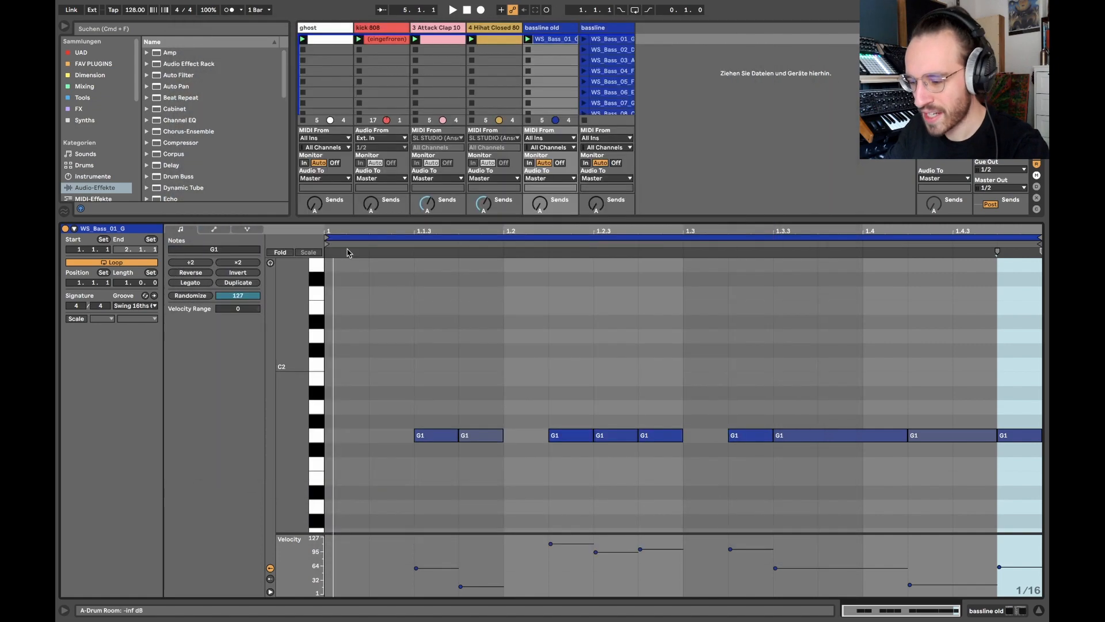
drag(355, 423, 1046, 506)
click(674, 510)
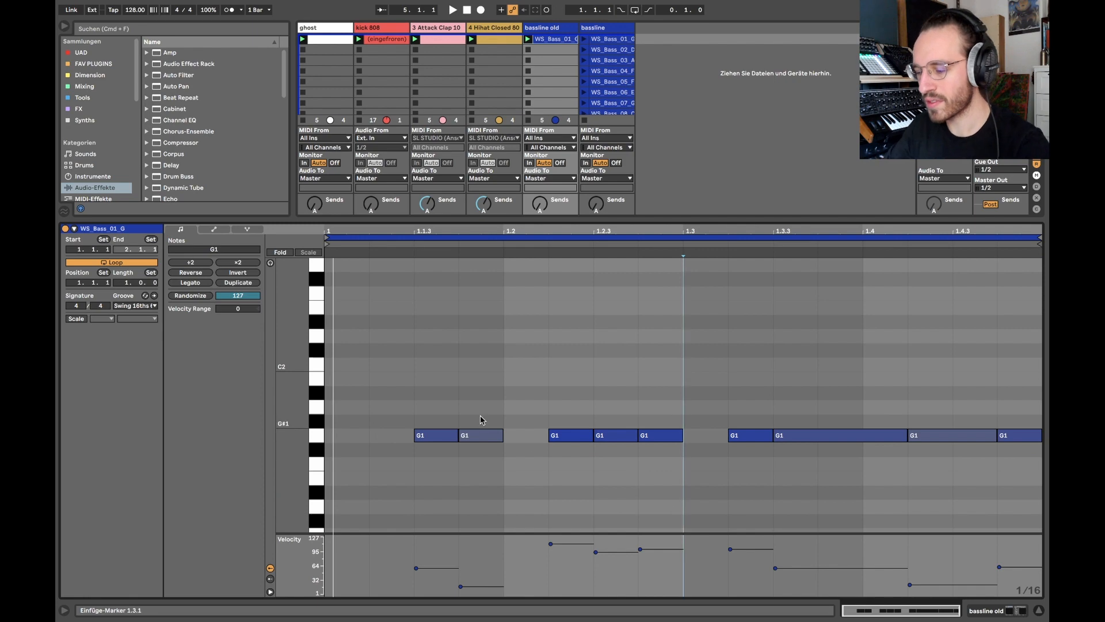
key(shift+Tab)
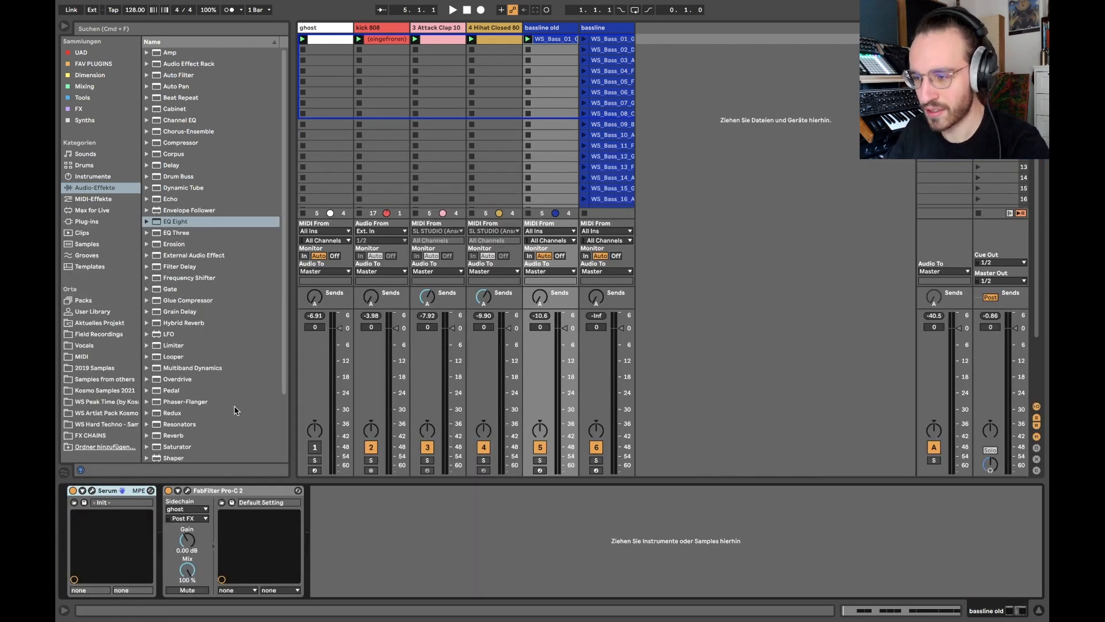
Open Serum on the bassline old track, add Voxengo's SPAN analyzer to the same track, and arrange both plugin windows side by side.
click(91, 491)
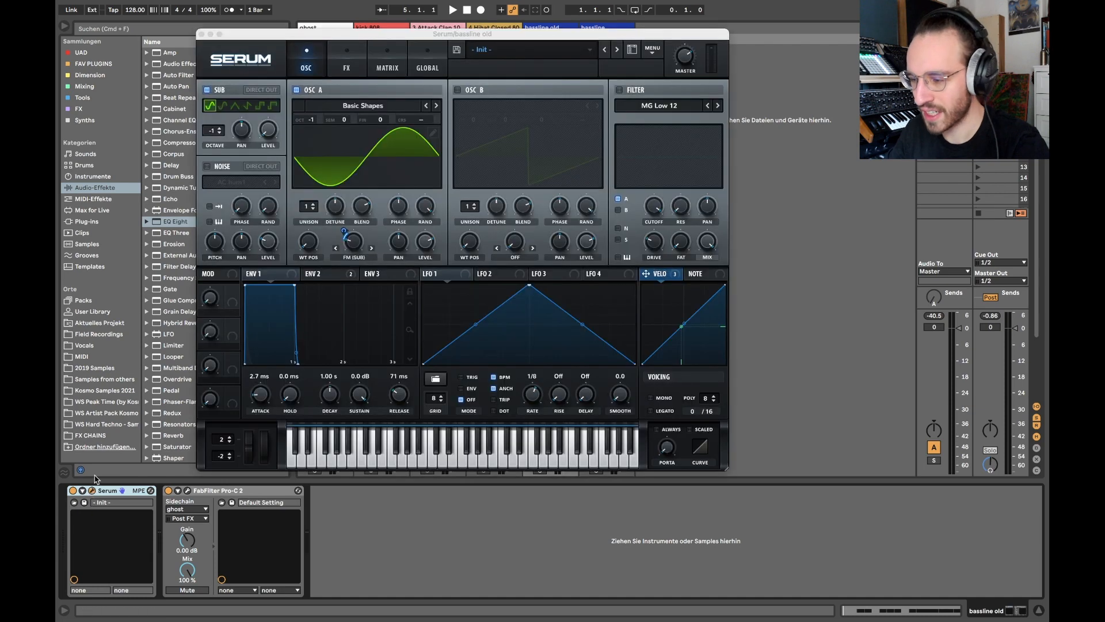
drag(411, 32, 485, 64)
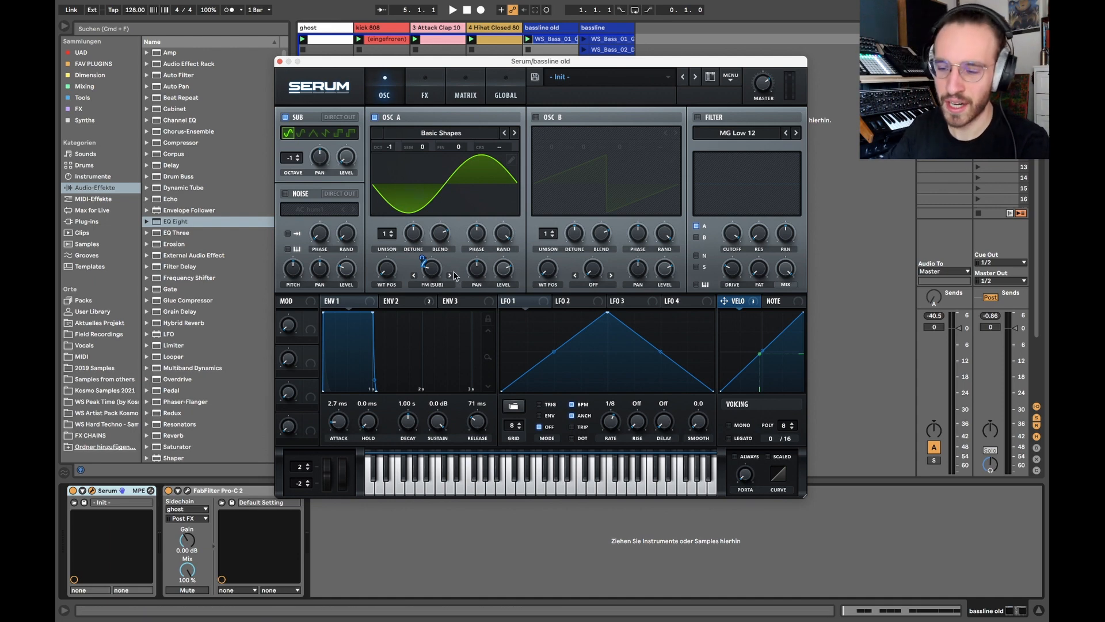
click(97, 211)
click(86, 221)
scroll(223, 392, down, 3)
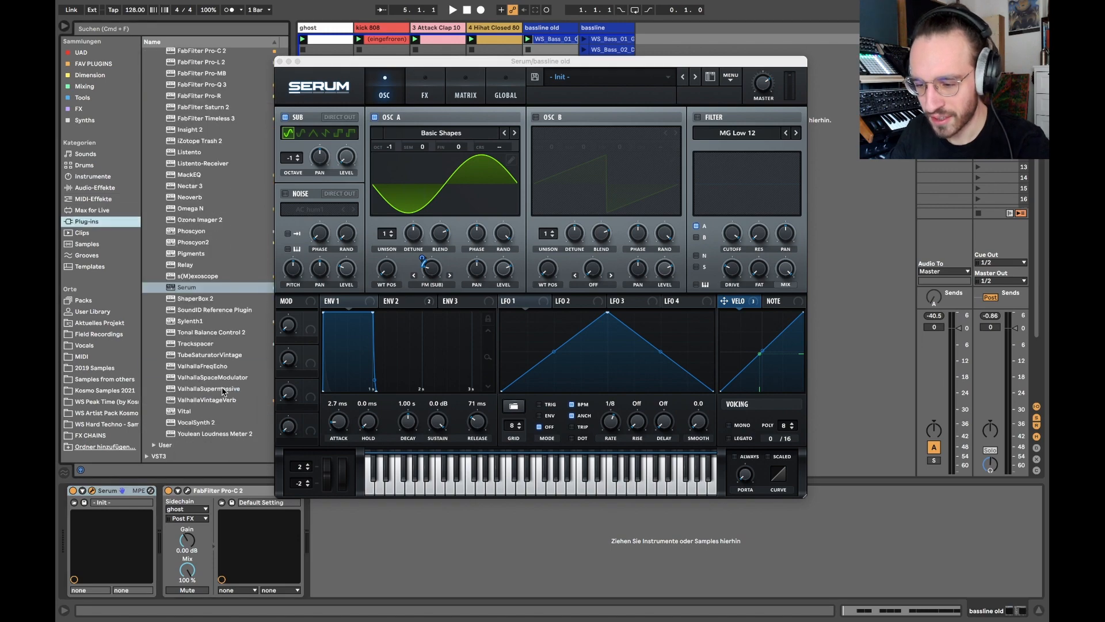
click(154, 455)
double_click(185, 287)
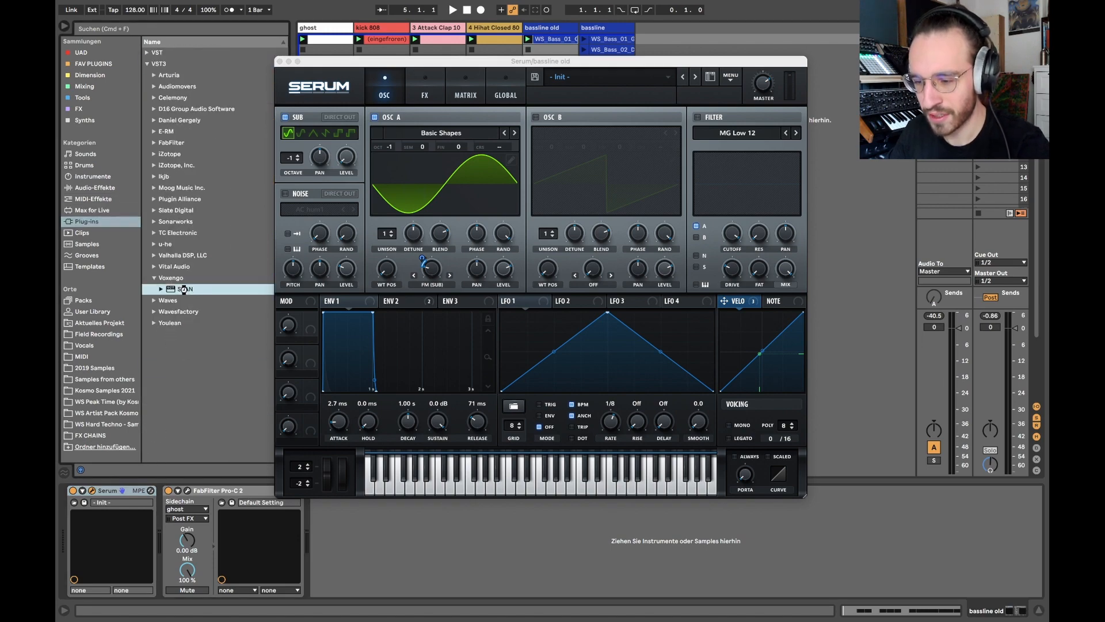
drag(446, 74, 225, 3)
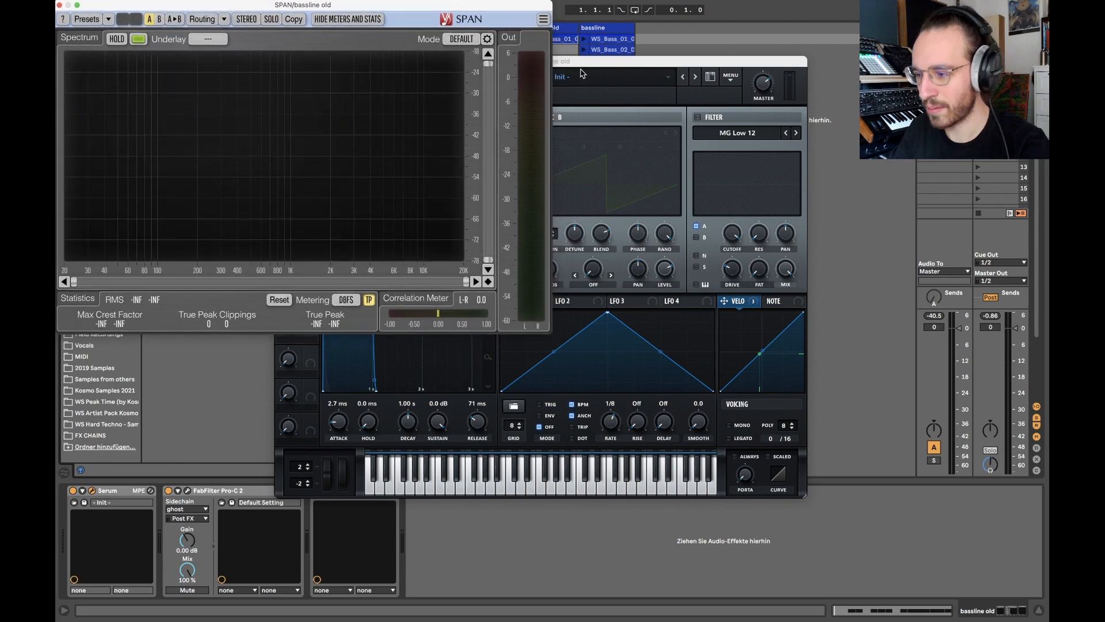
drag(578, 63, 732, 129)
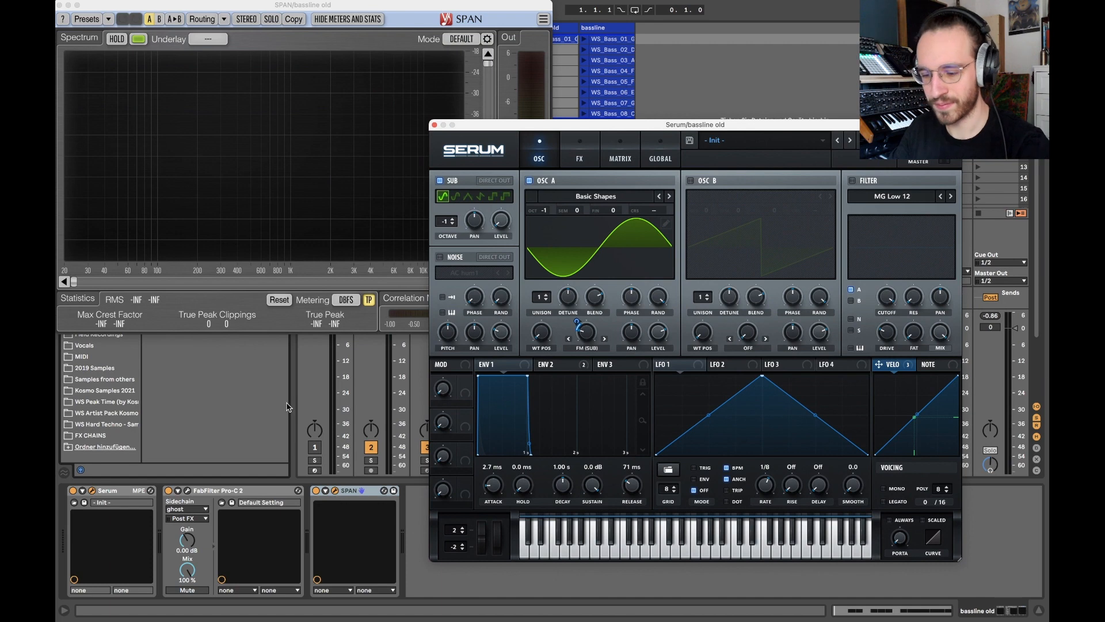
Compare the bass spectrum in SPAN with Serum's sub oscillator off and on, holding the display each time.
click(439, 182)
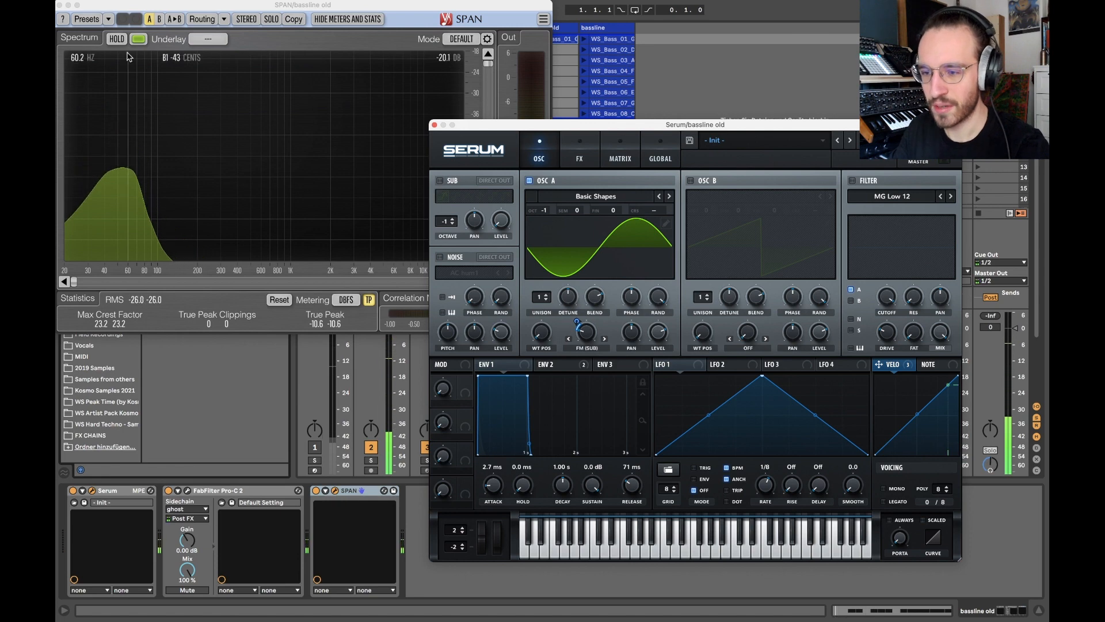
click(122, 40)
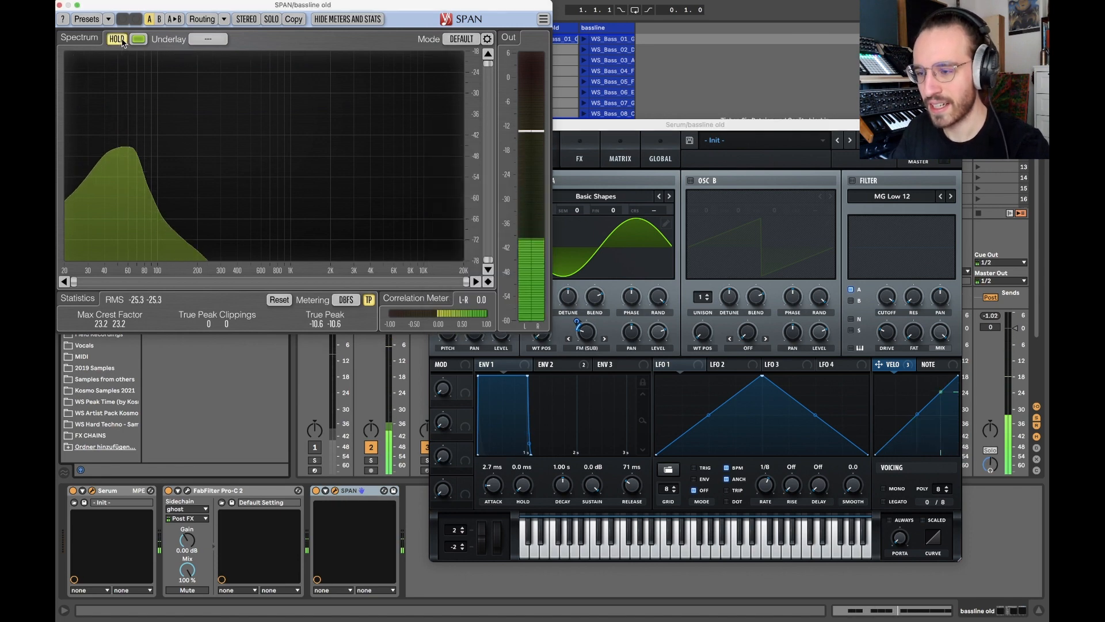
click(629, 125)
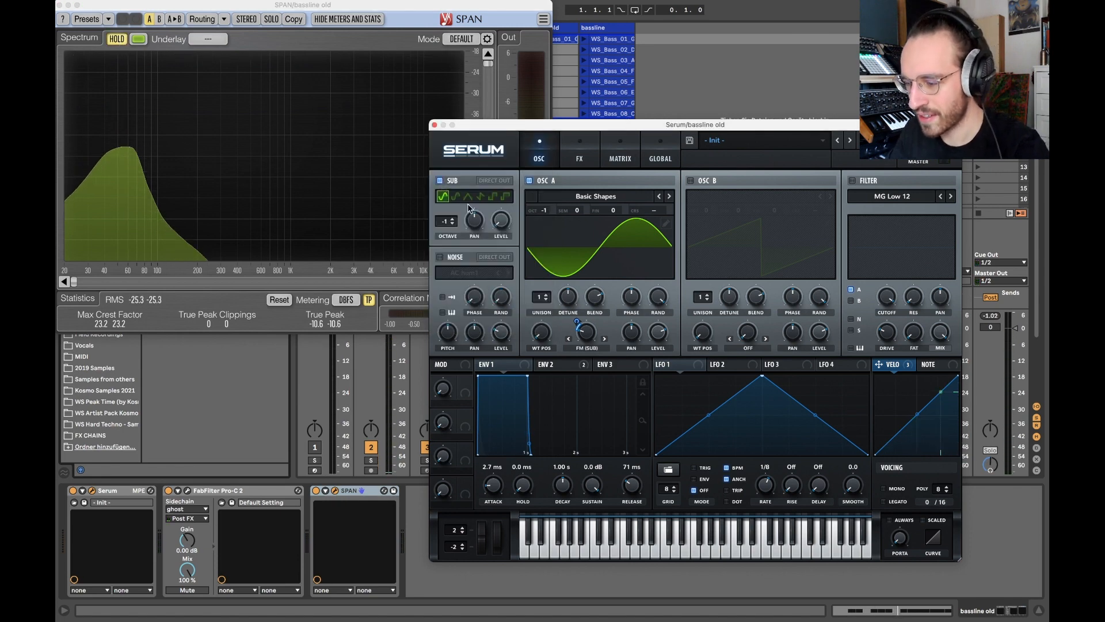
click(117, 40)
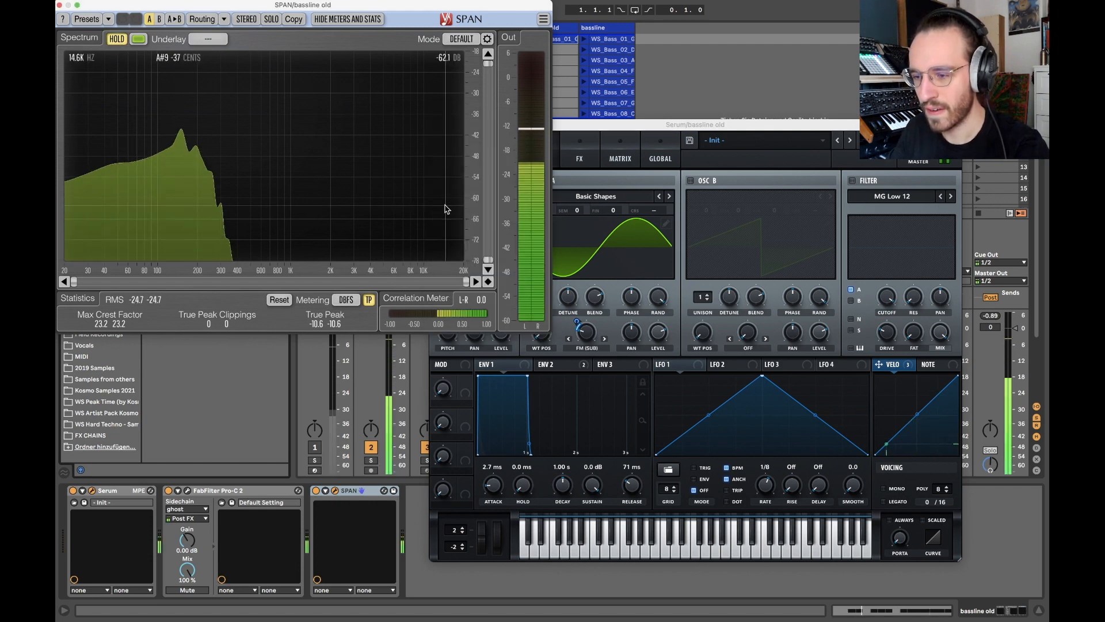
click(117, 39)
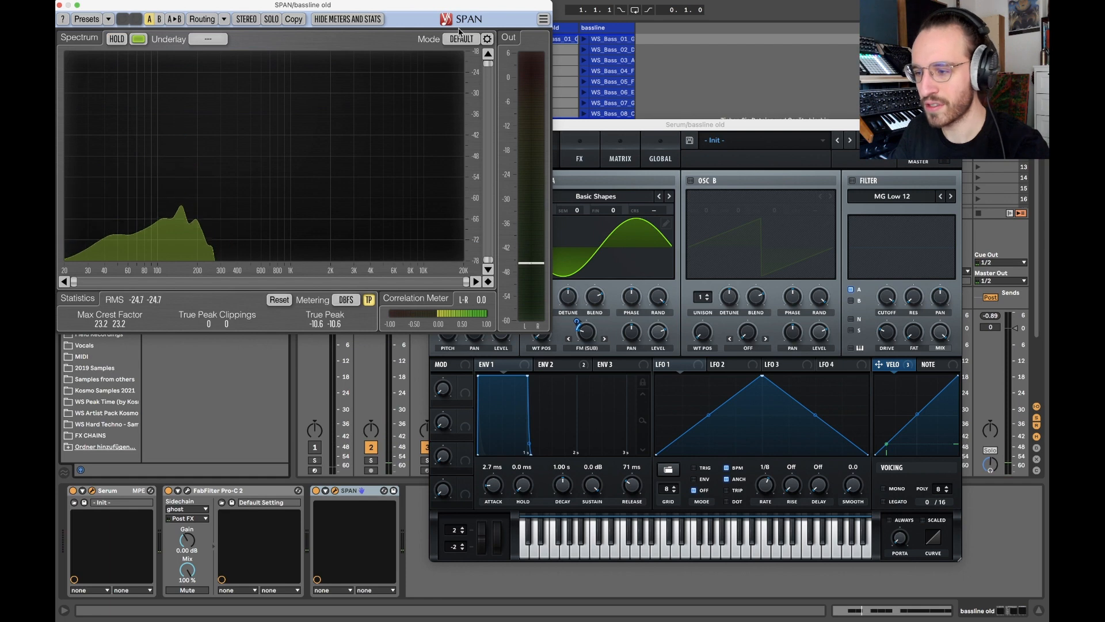
Set SPAN's spectrum mode to High Res and hold the display briefly to examine the bass harmonics.
click(462, 39)
click(464, 96)
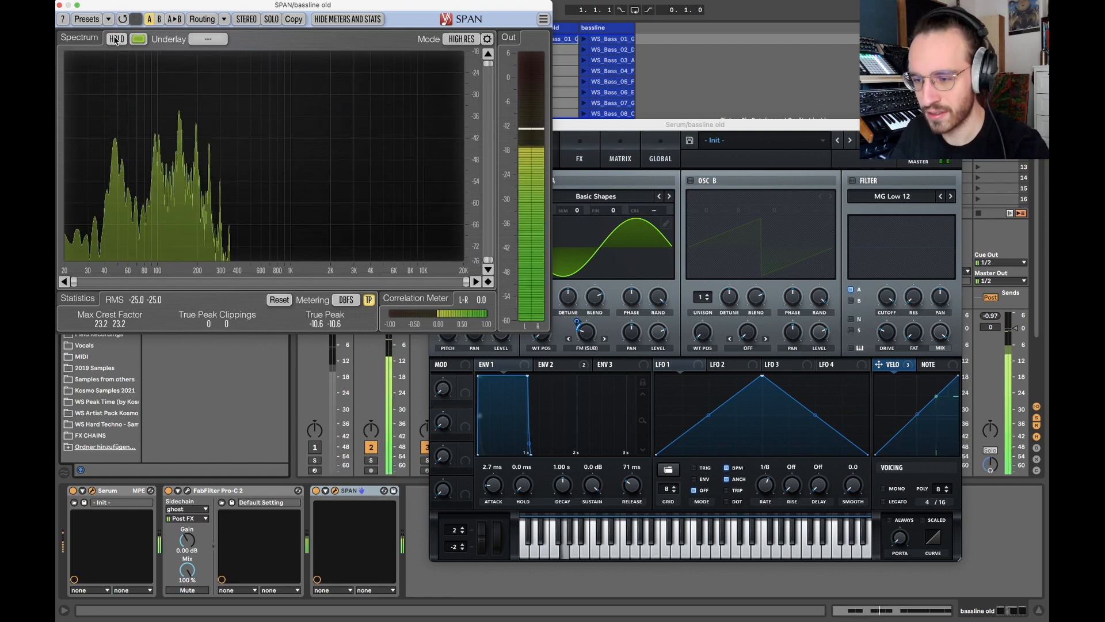
click(116, 39)
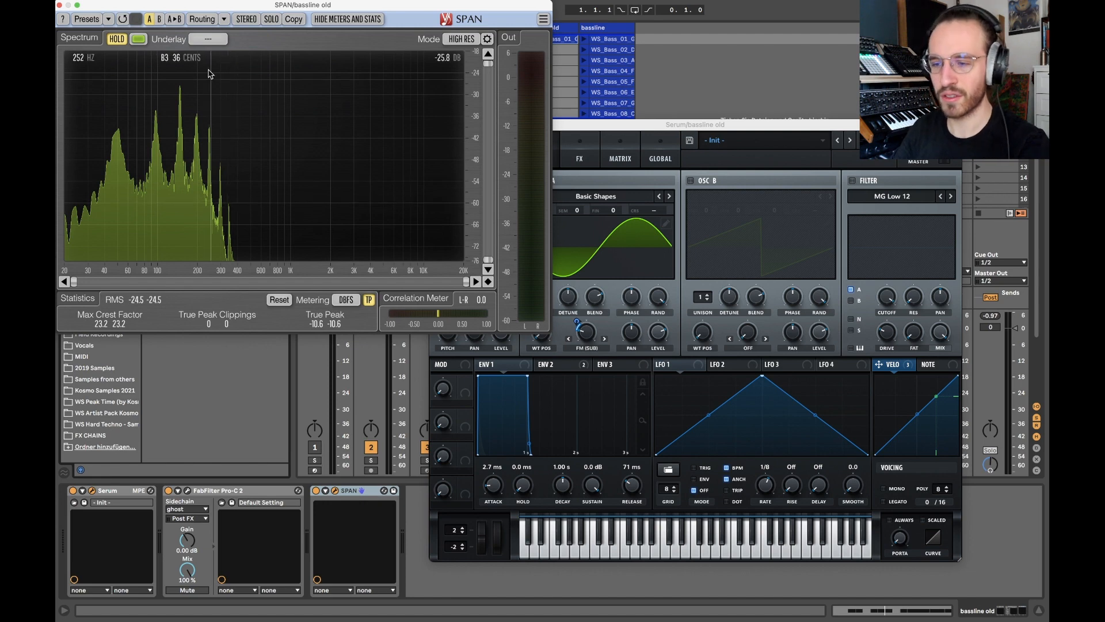
click(117, 39)
Show Serum's modulation matrix and stop the clap and hi-hat clips, returning to the bassline old track's plugins.
drag(663, 125, 584, 82)
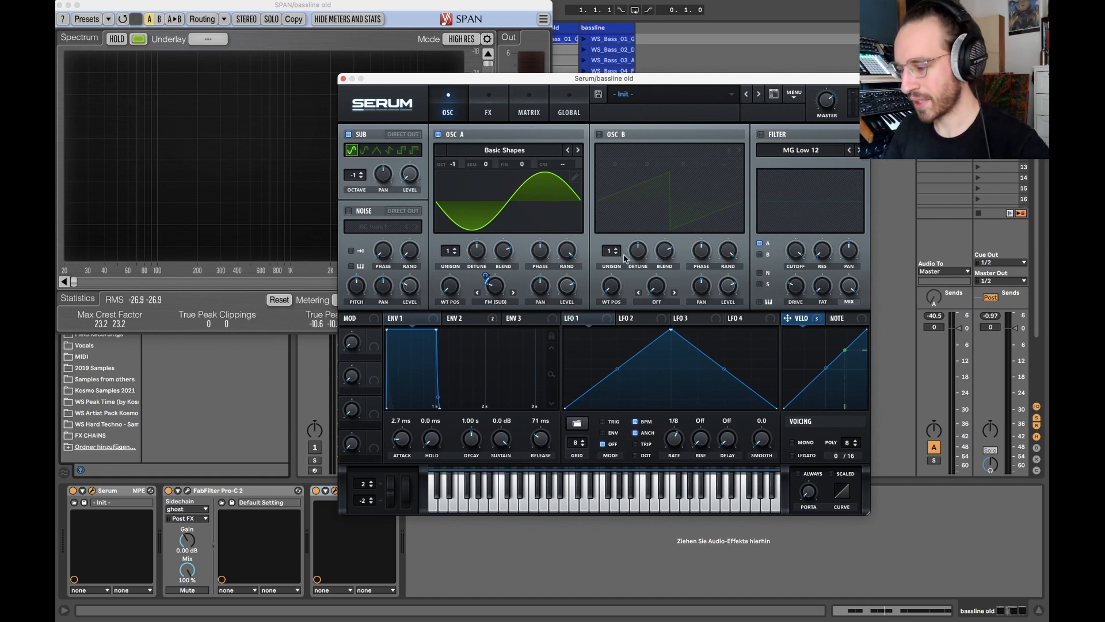
click(529, 107)
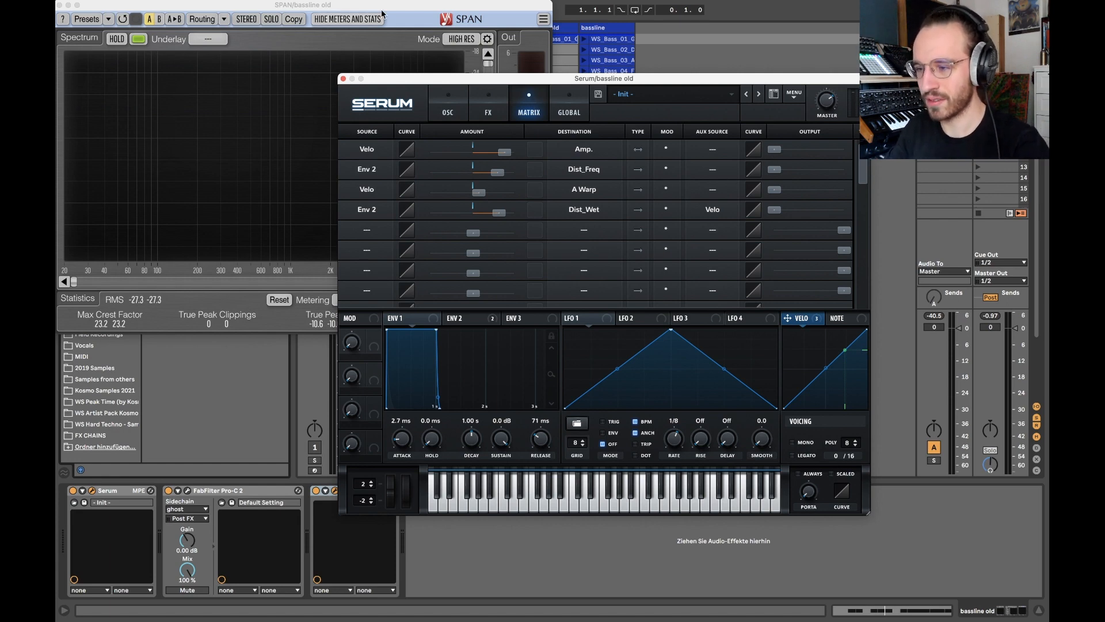
drag(382, 5, 382, 191)
click(414, 48)
click(471, 50)
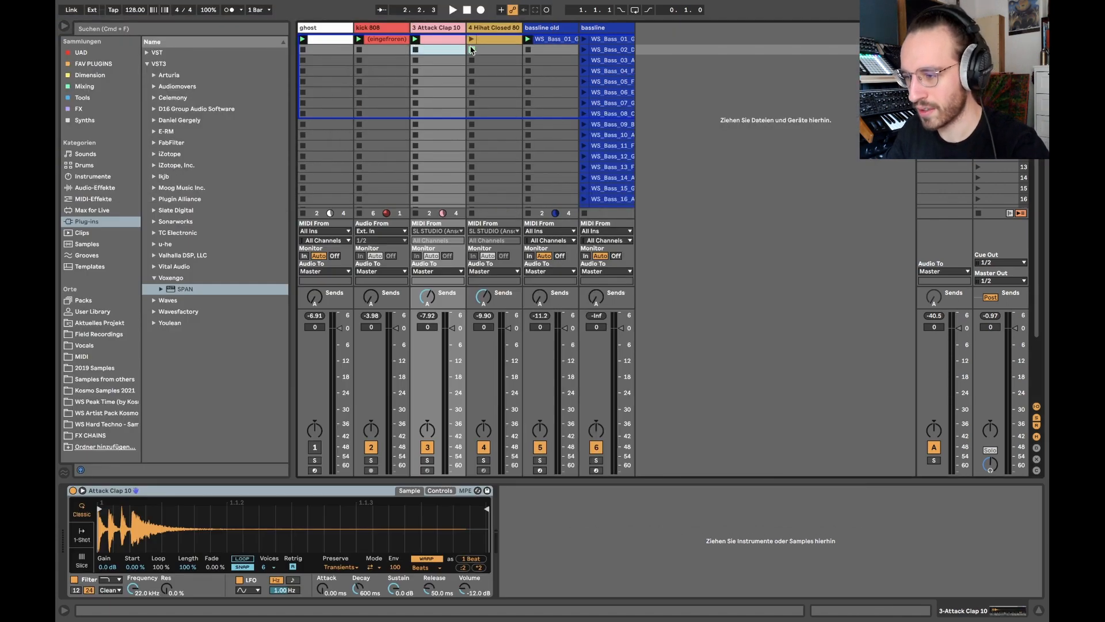
click(560, 45)
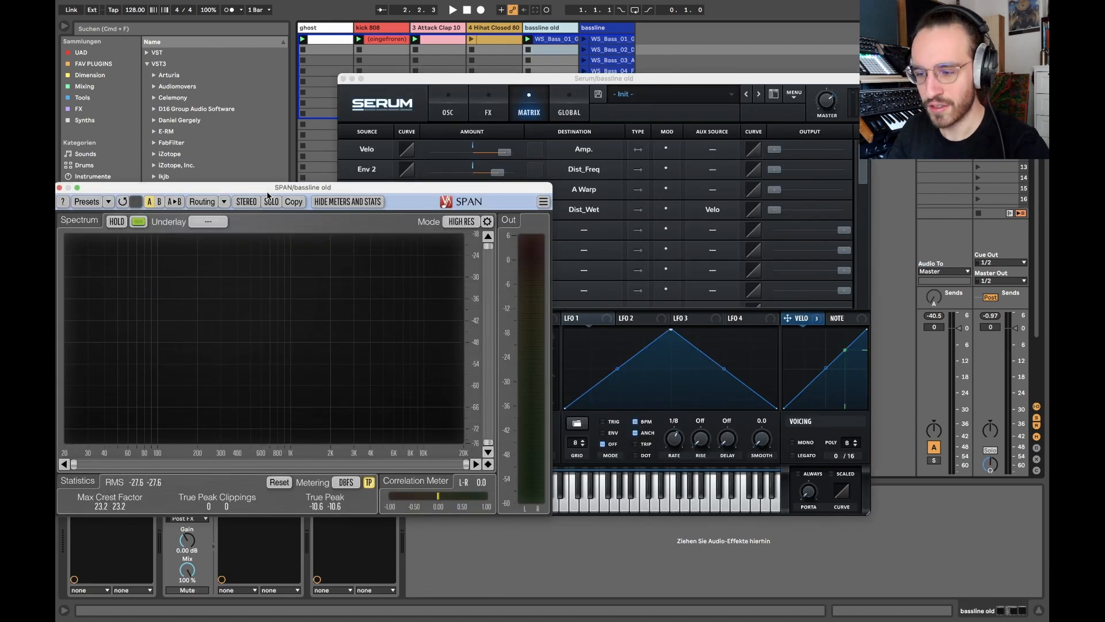
drag(274, 197, 273, 13)
click(585, 82)
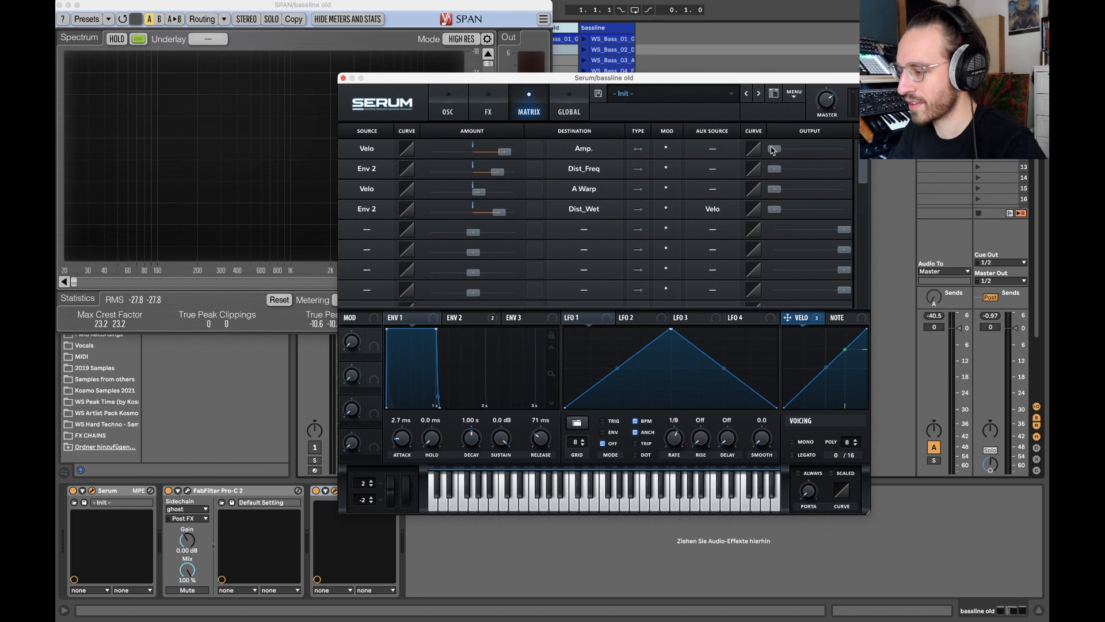
Compare the Velo to Amp modulation's output at full and at zero during playback, and leave it at full.
drag(773, 150, 844, 149)
key(space)
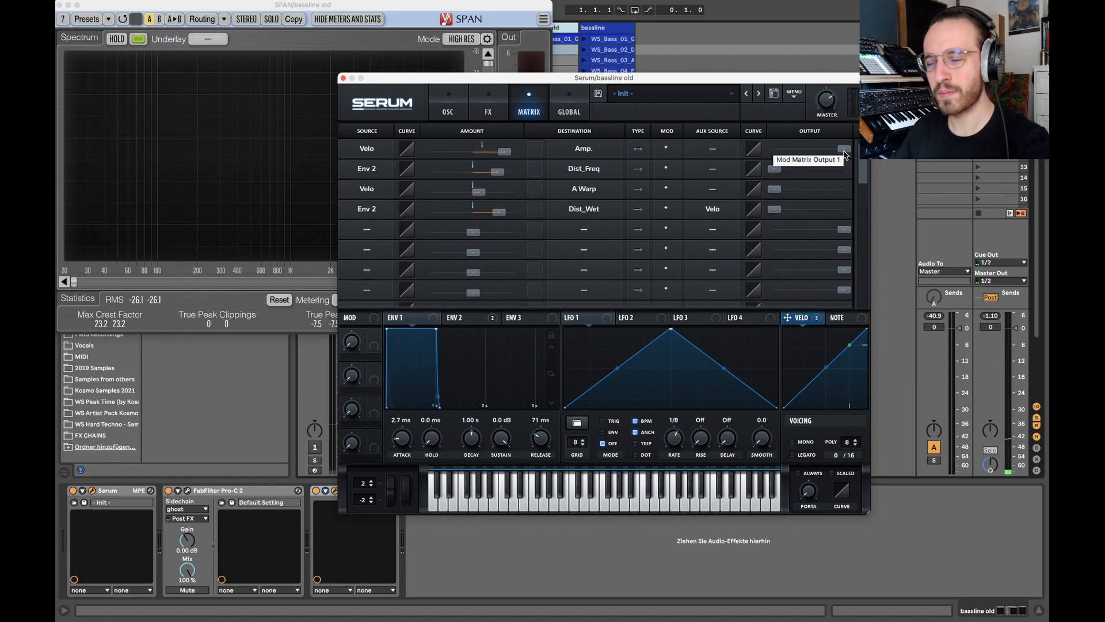
drag(844, 151, 753, 150)
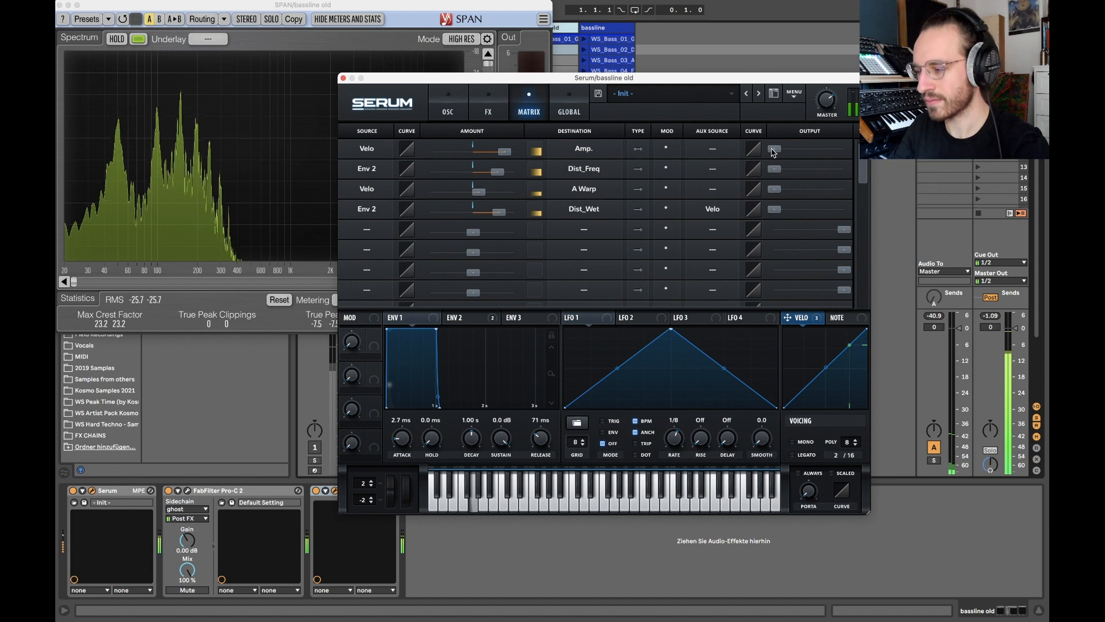
double_click(774, 150)
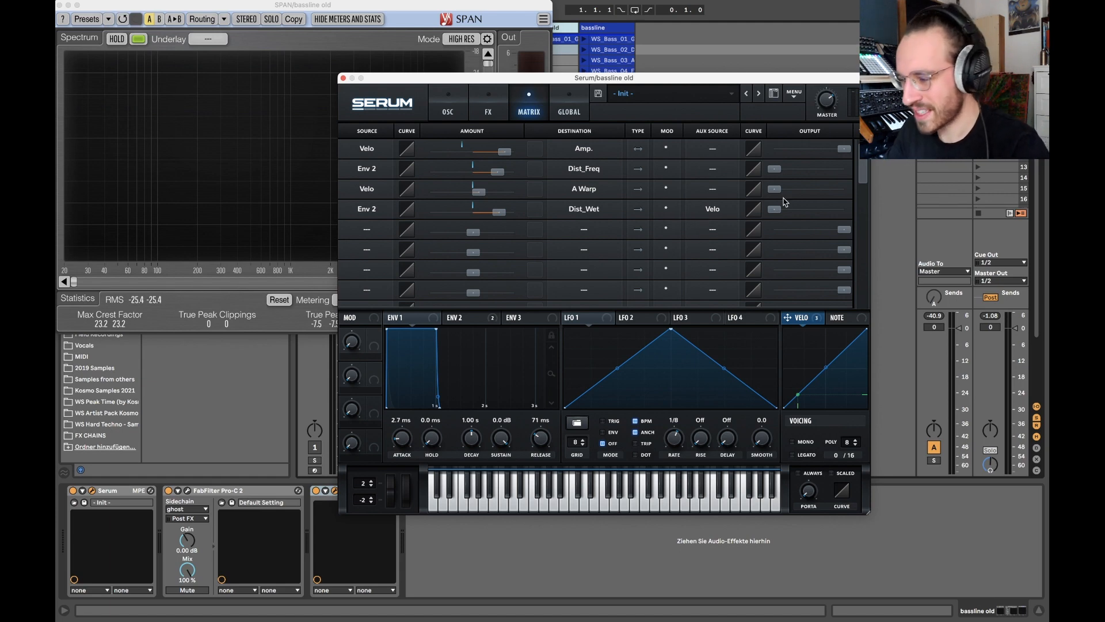
Raise the Velo to A Warp modulation's output to full, checking which modulator is assigned to oscillator A's FM (Sub) knob.
drag(777, 192, 879, 223)
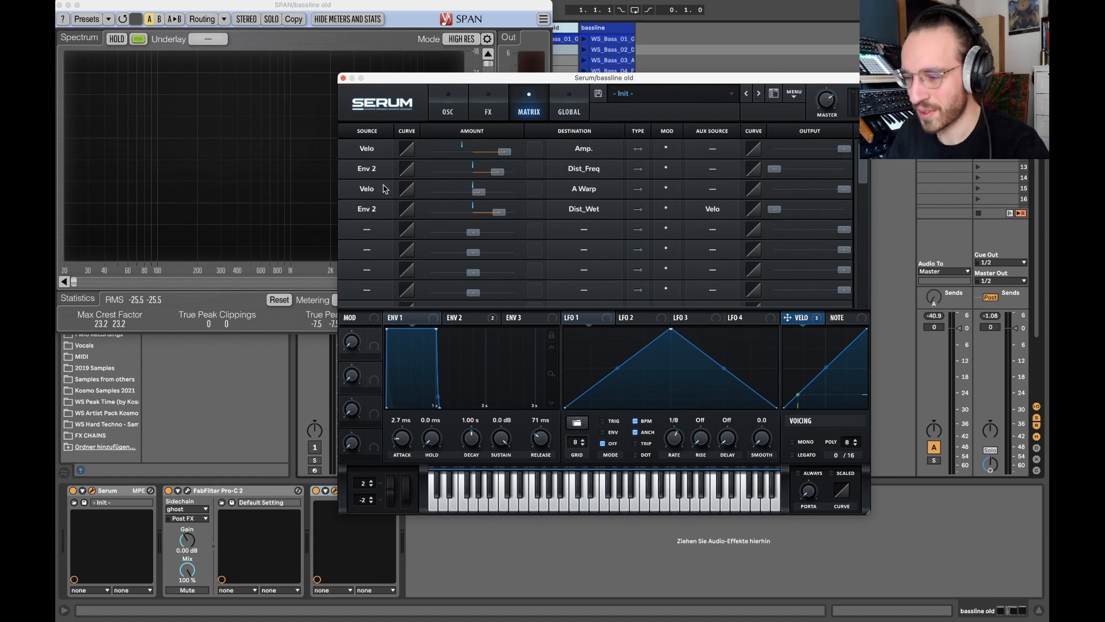
click(448, 112)
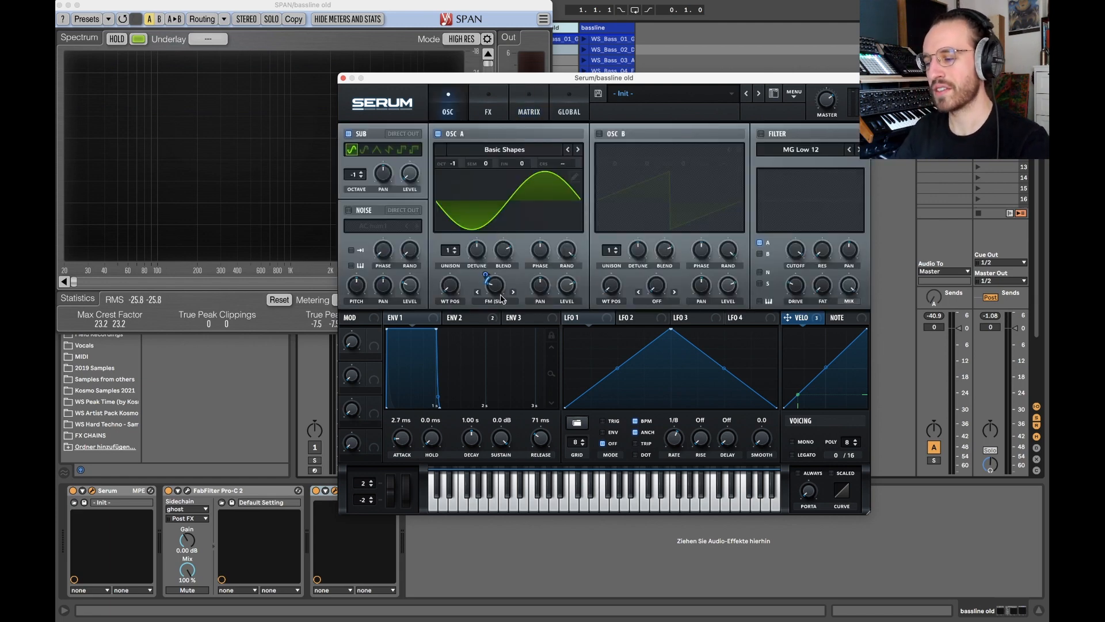
mouse_move(490, 283)
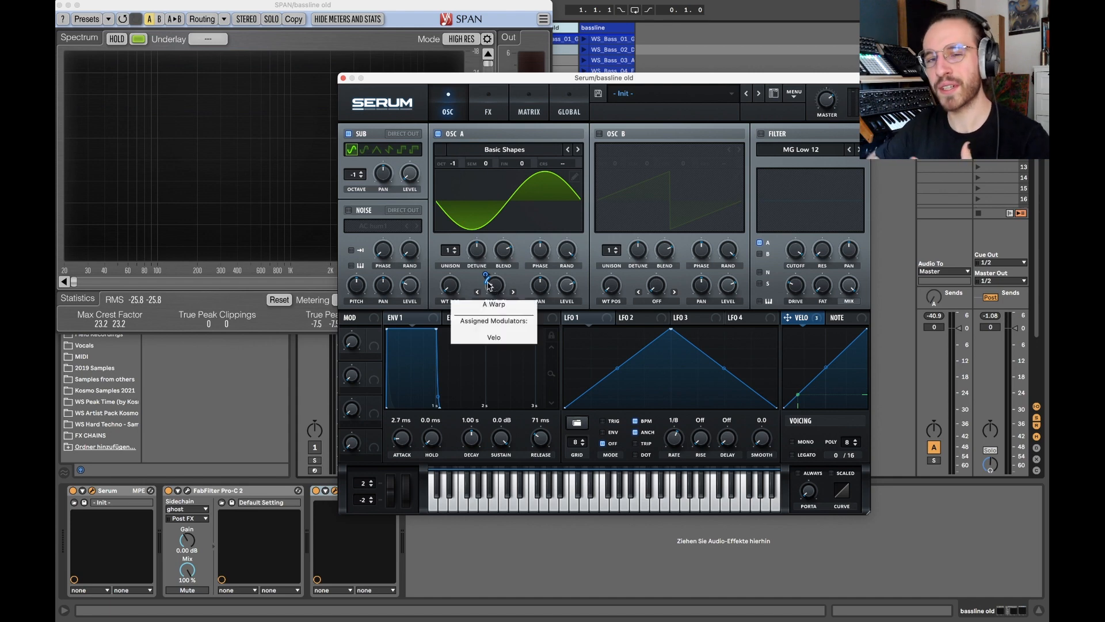
click(524, 107)
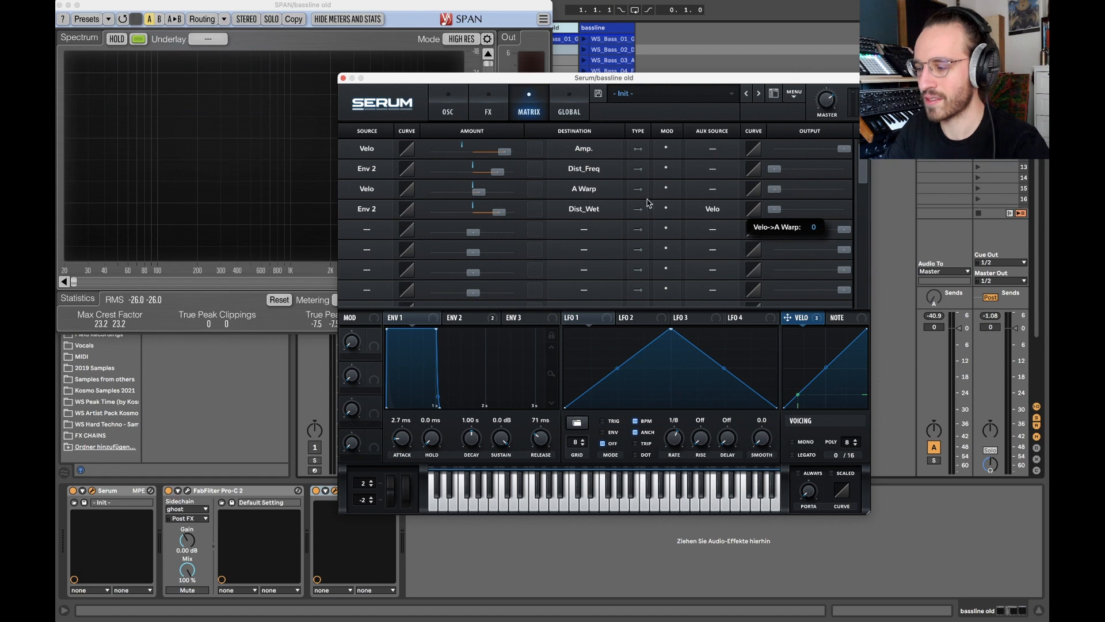
drag(776, 189, 907, 190)
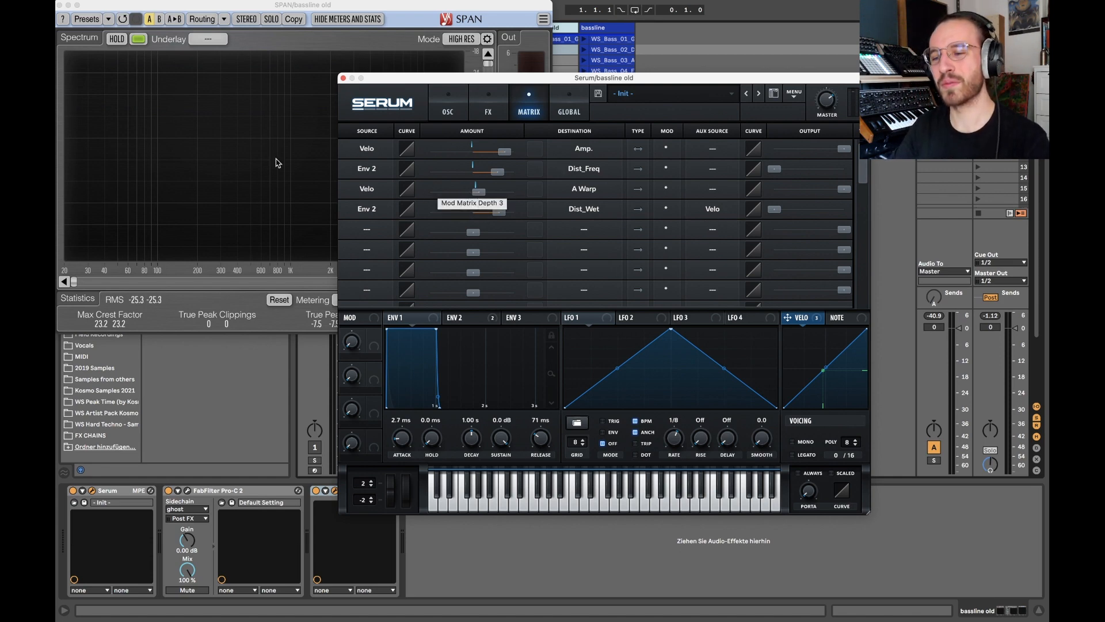
Hold the bass spectrum in SPAN to examine the harmonics produced by the FM warp, and release it again.
click(117, 39)
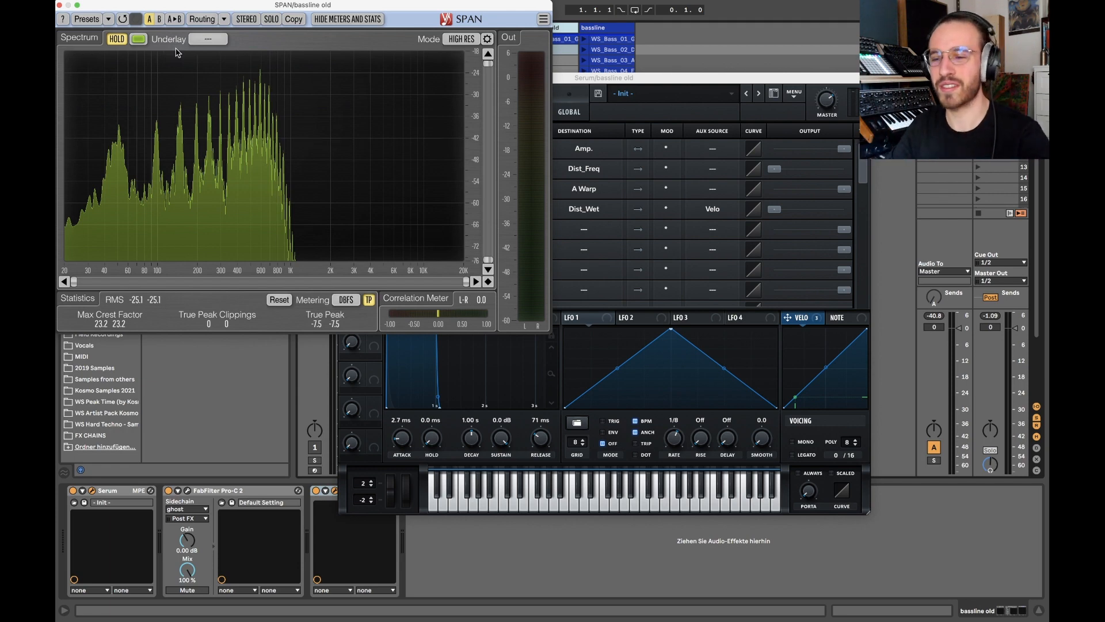
click(116, 39)
click(637, 79)
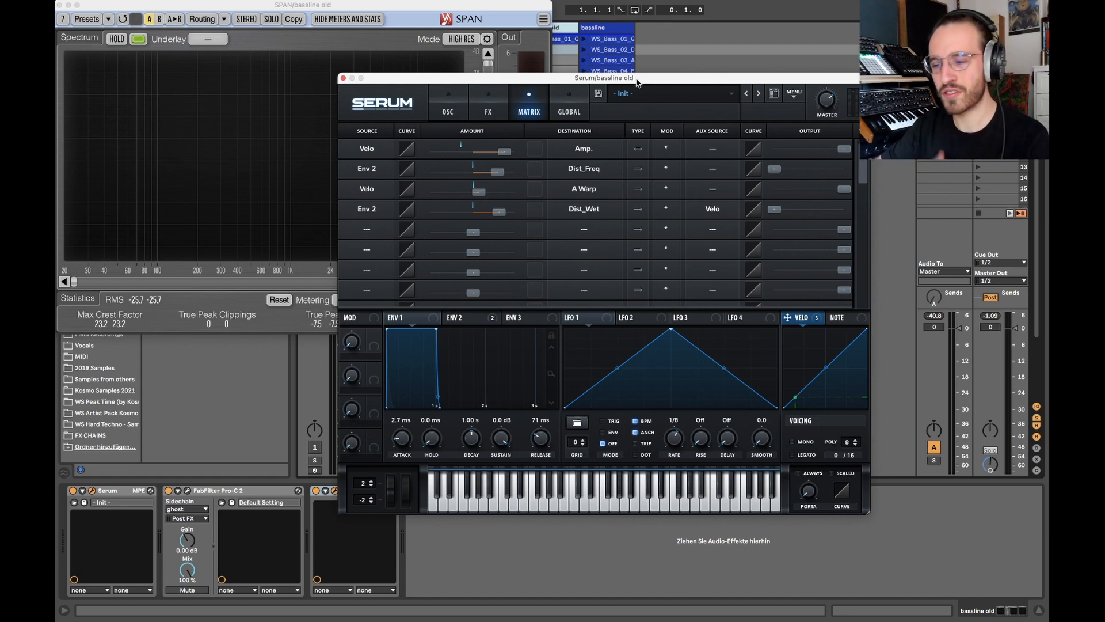
Set Serum's Env 3 to 0% sustain and 97 ms decay.
click(488, 109)
click(448, 107)
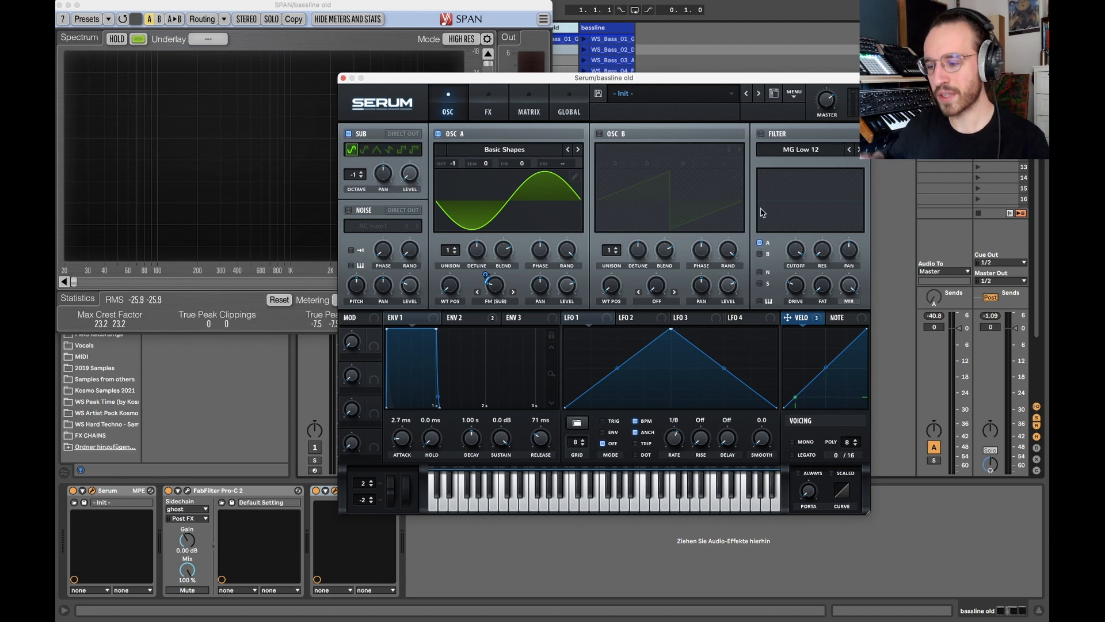
click(518, 317)
drag(512, 443, 513, 490)
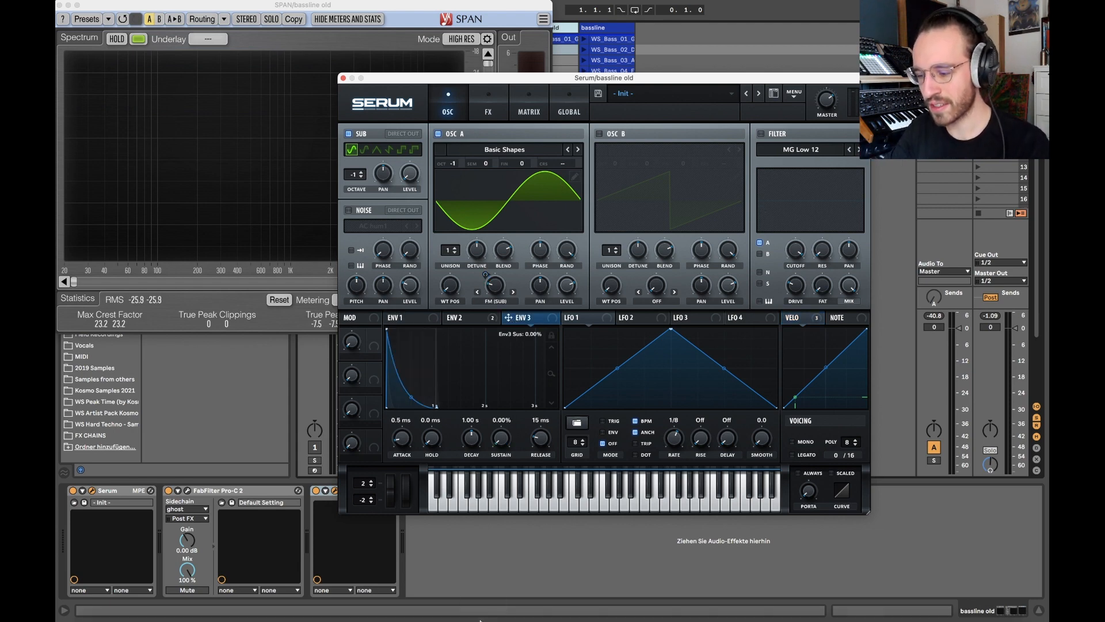
drag(471, 438, 471, 483)
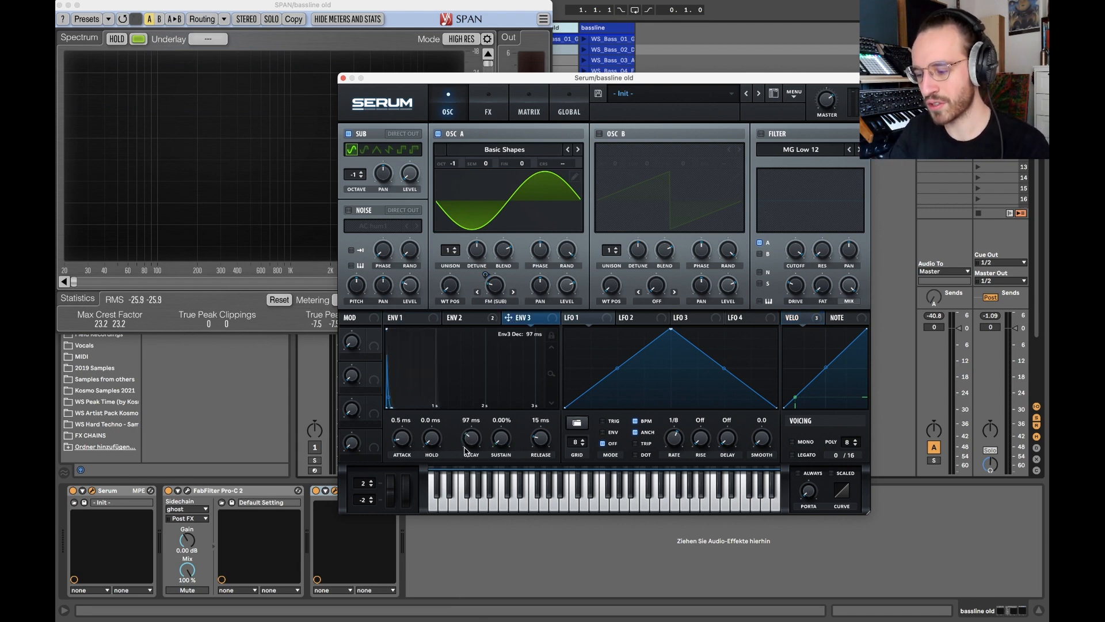
Try the MG Low 12 filter with a lowered cutoff and switch the filter off again.
click(761, 134)
drag(796, 244, 796, 338)
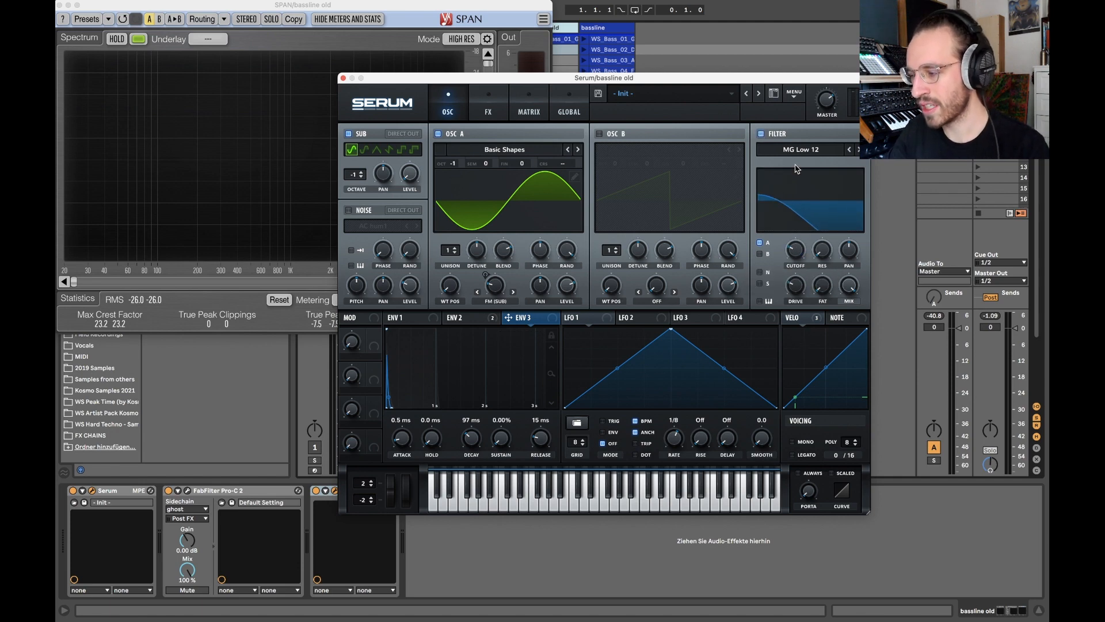
click(761, 134)
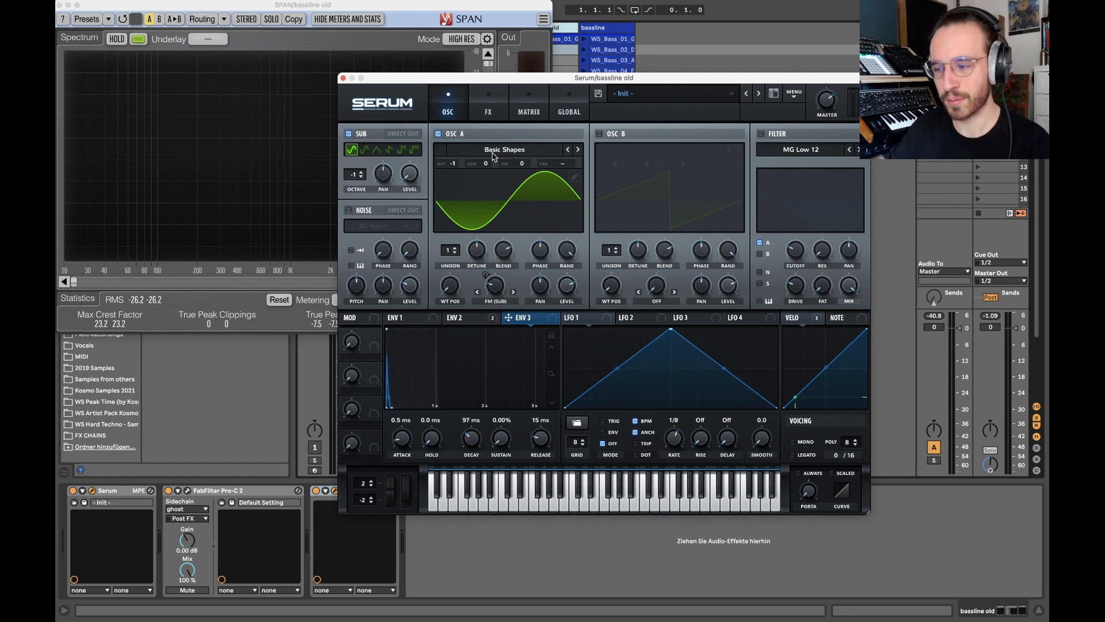
Enable Serum's distortion effect, looking through the available distortion types and keeping Diode 2.
click(488, 107)
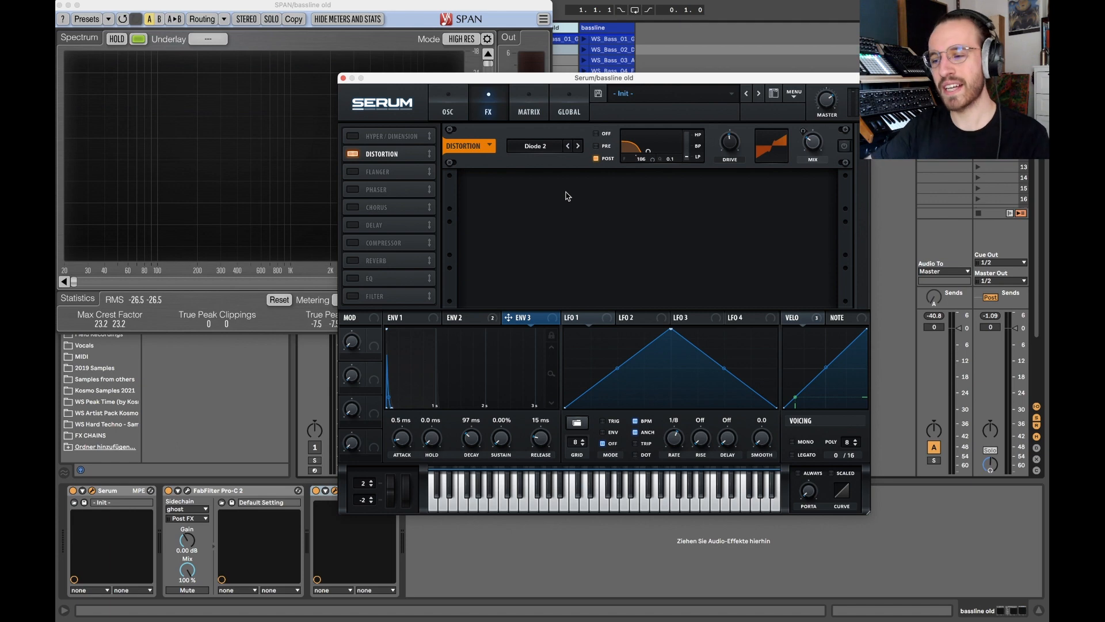
click(843, 146)
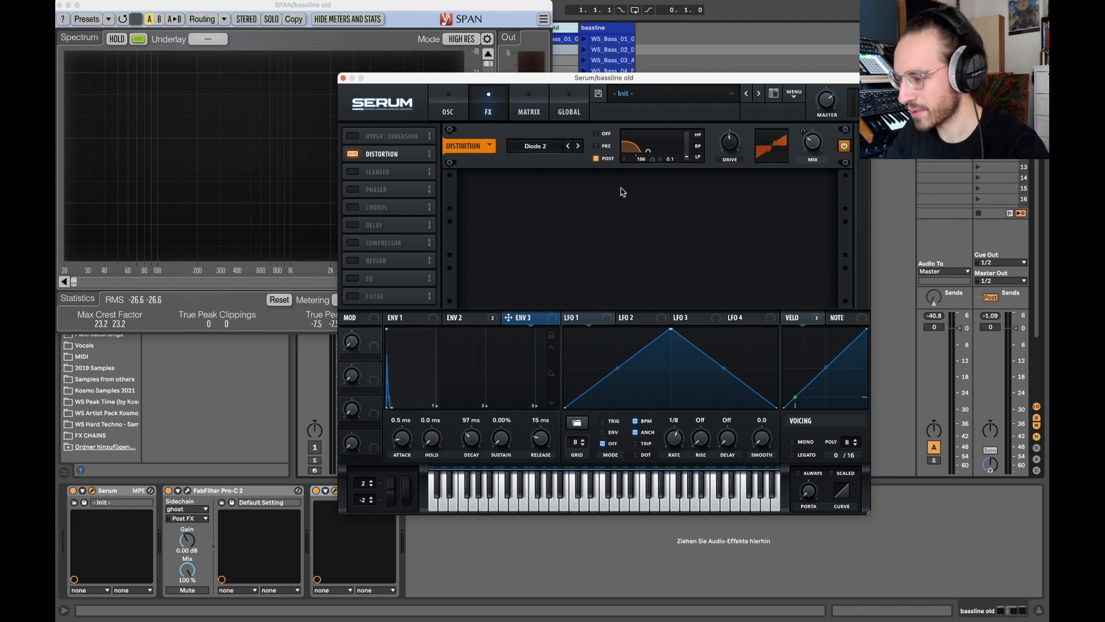
click(550, 148)
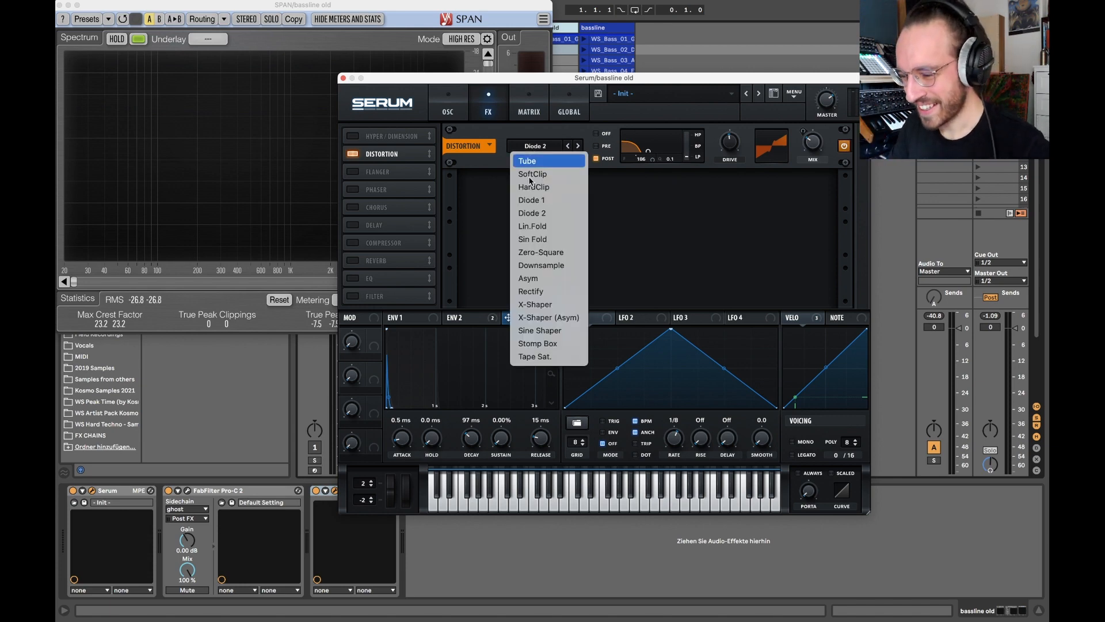
click(483, 206)
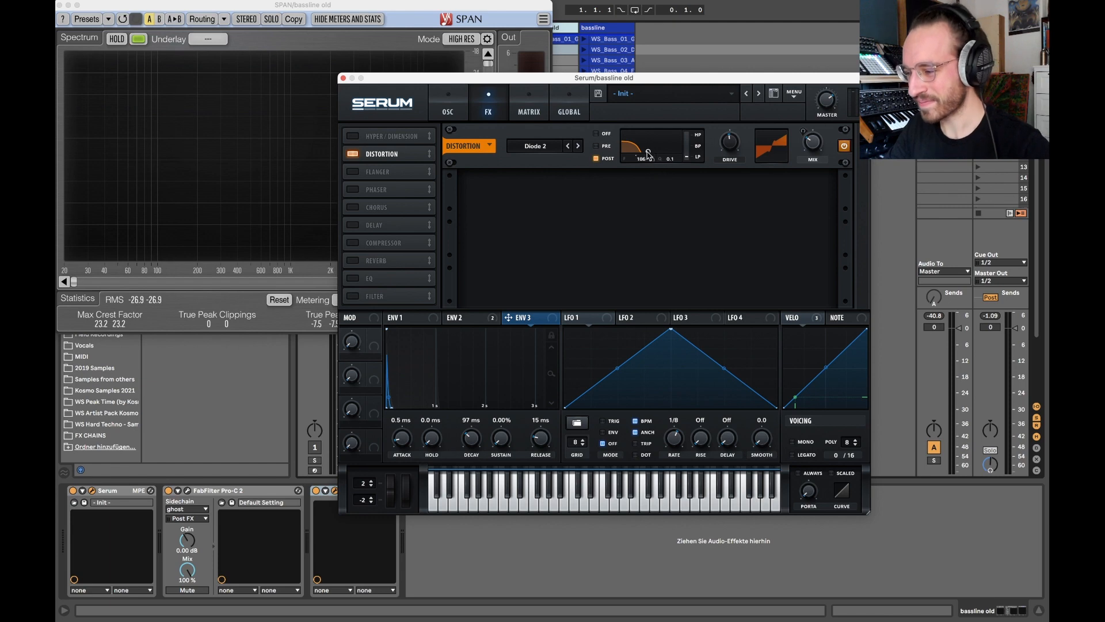
Turn the distortion's filter off, raise its mix, and check the distorted bass in SPAN.
click(599, 136)
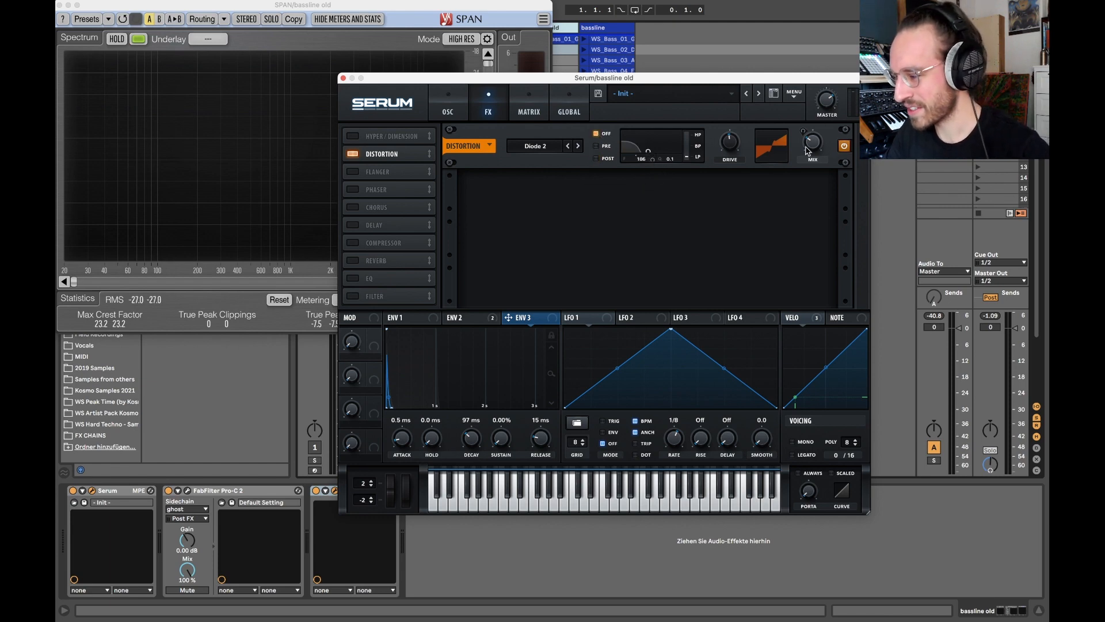
drag(806, 151, 802, 47)
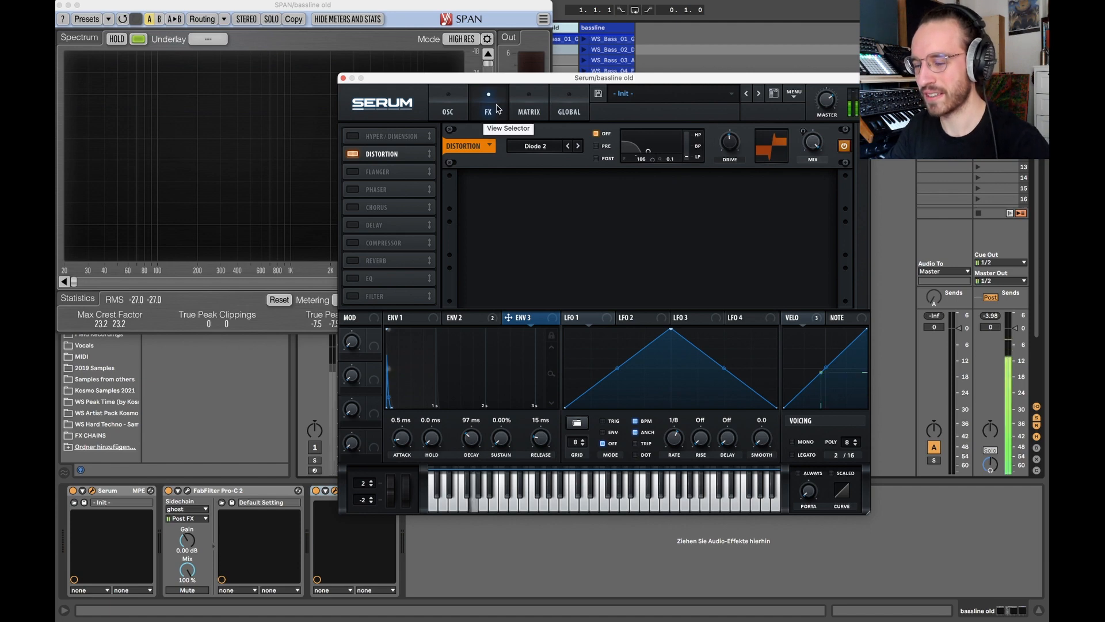
click(341, 15)
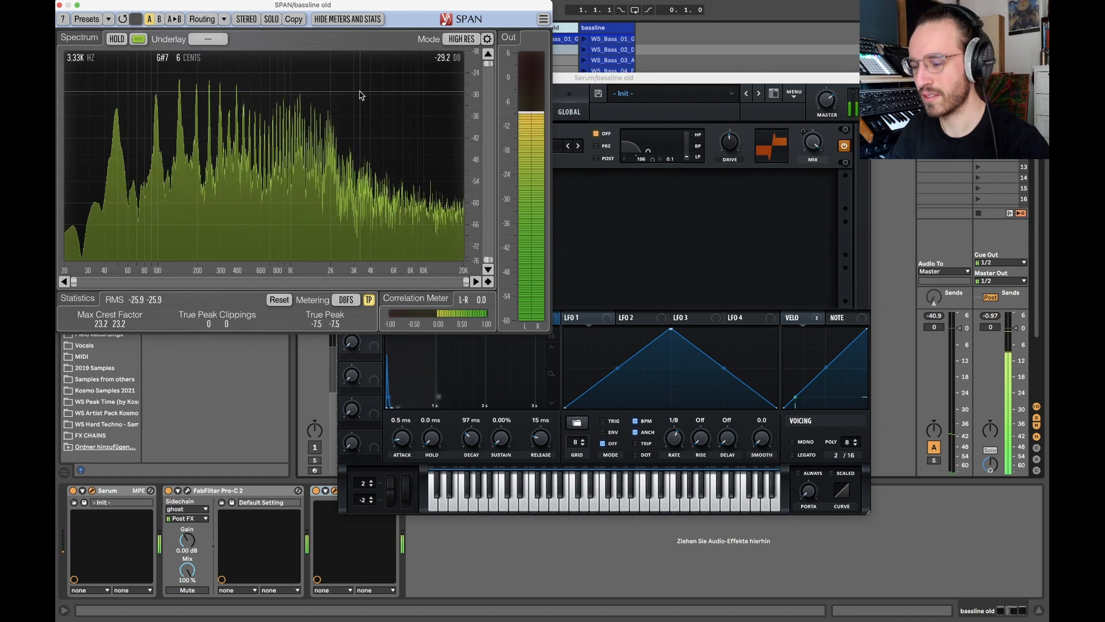
click(595, 236)
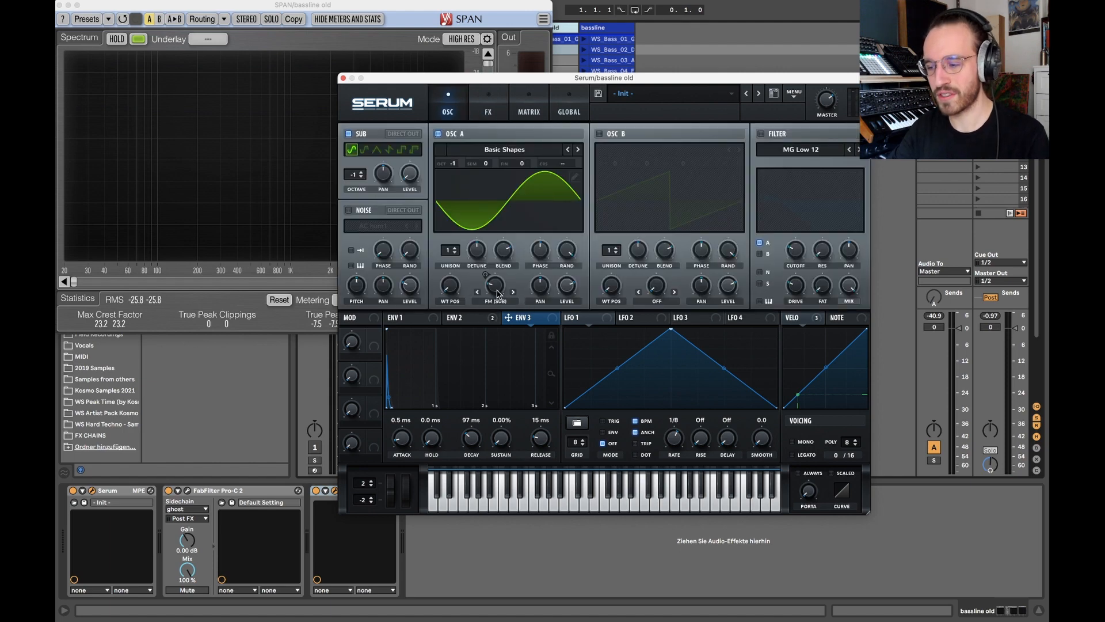
Review the velocity modulation of oscillator A's FM (Sub) knob, the modulation matrix and the distortion's spectrum in SPAN.
click(803, 319)
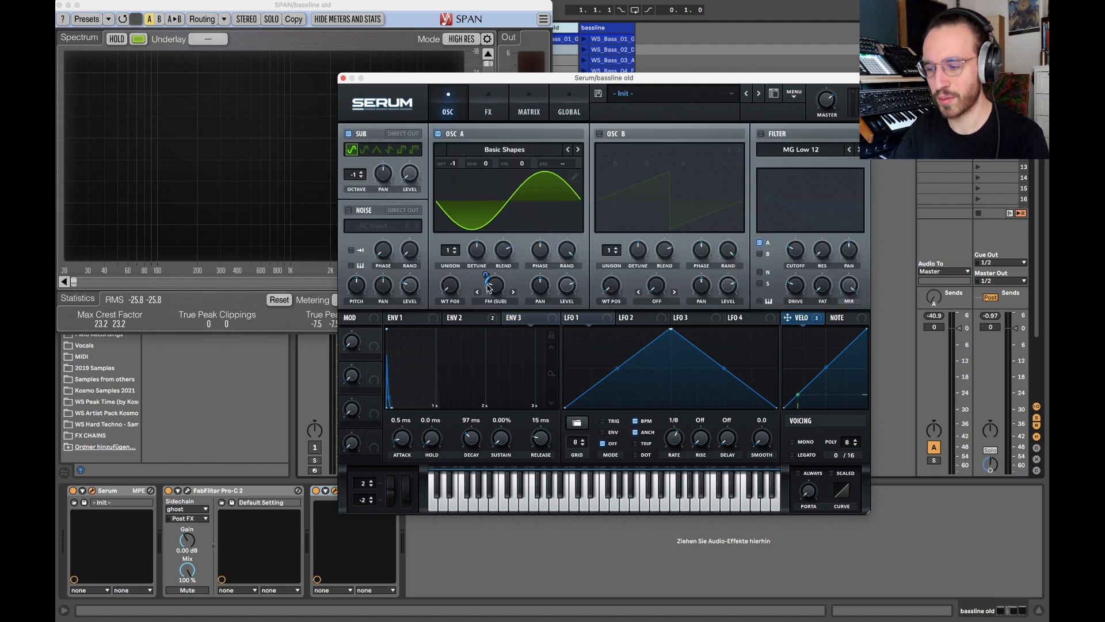
click(537, 113)
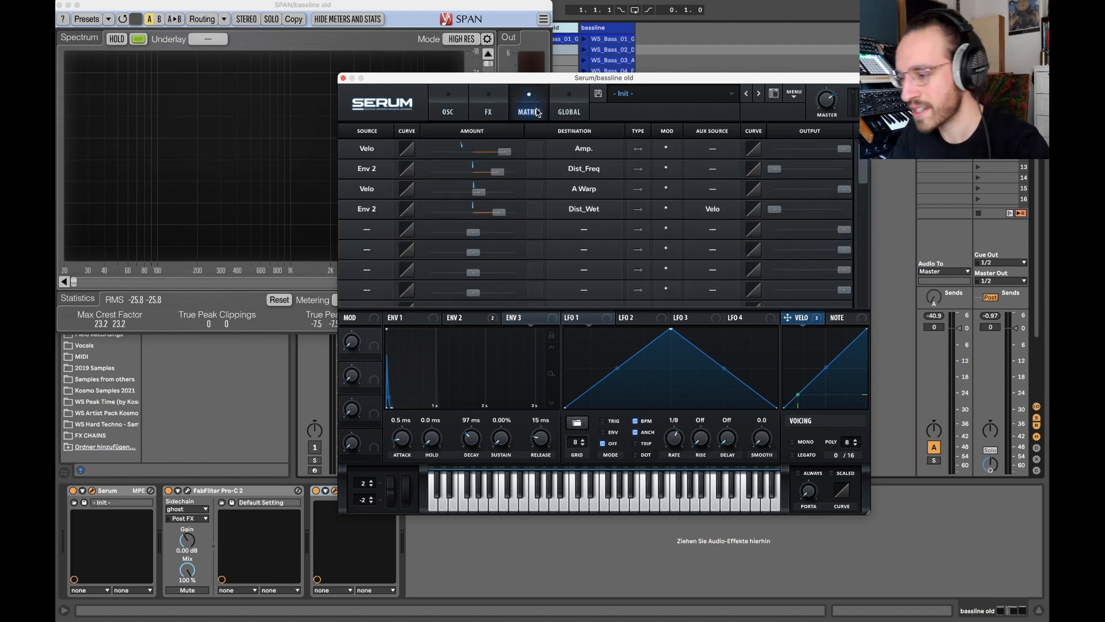
click(498, 108)
click(320, 10)
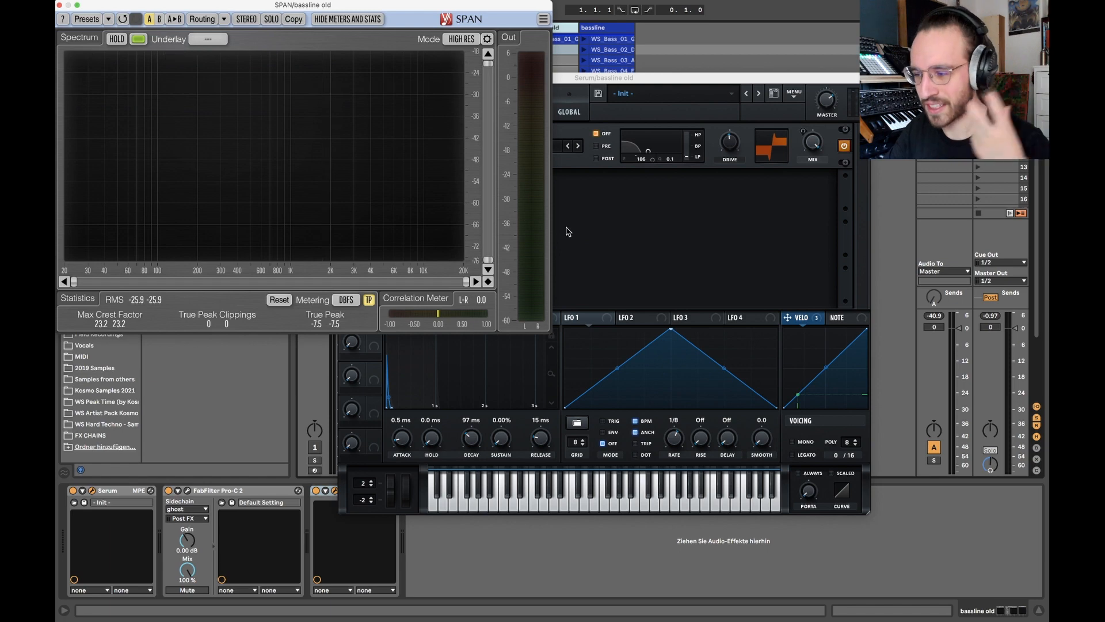
click(629, 230)
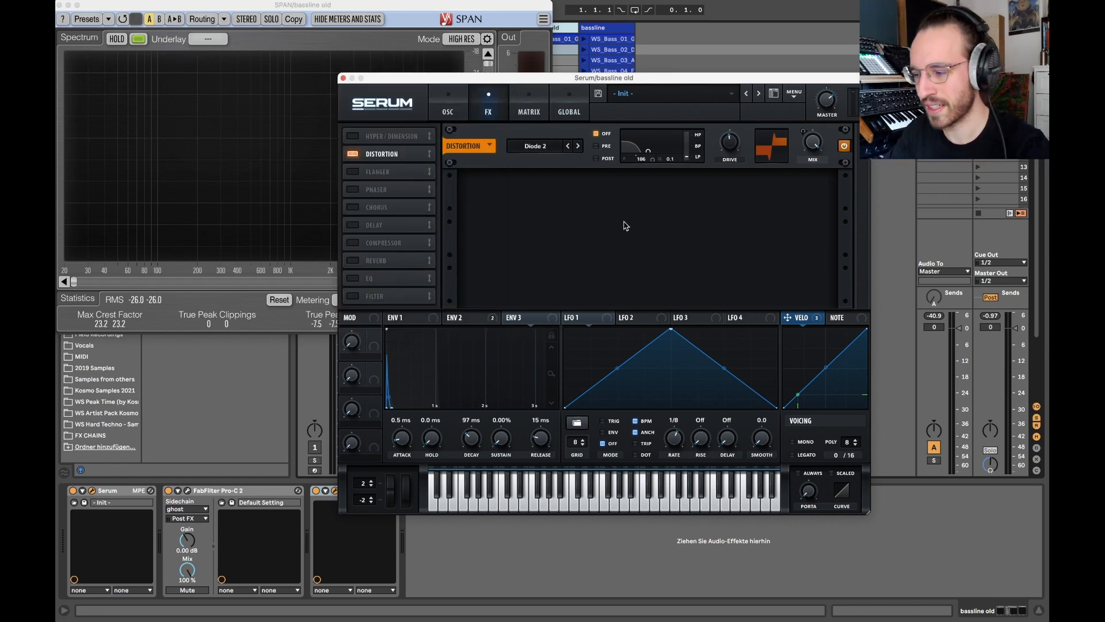
Set the distortion's filter to Post and lower the distortion mix.
click(598, 159)
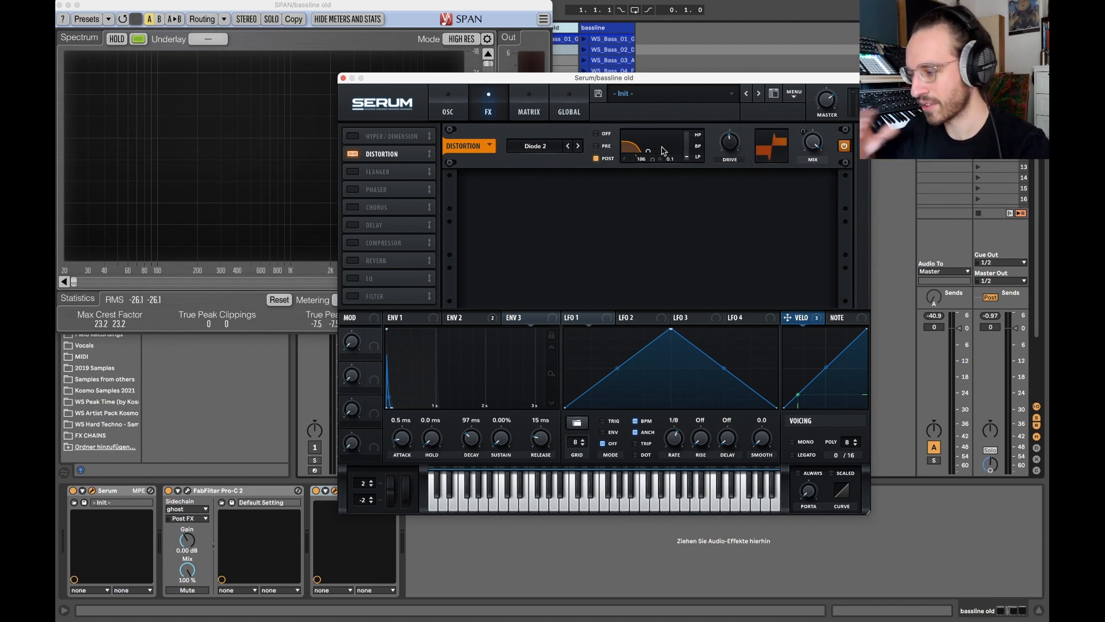
drag(802, 147, 801, 262)
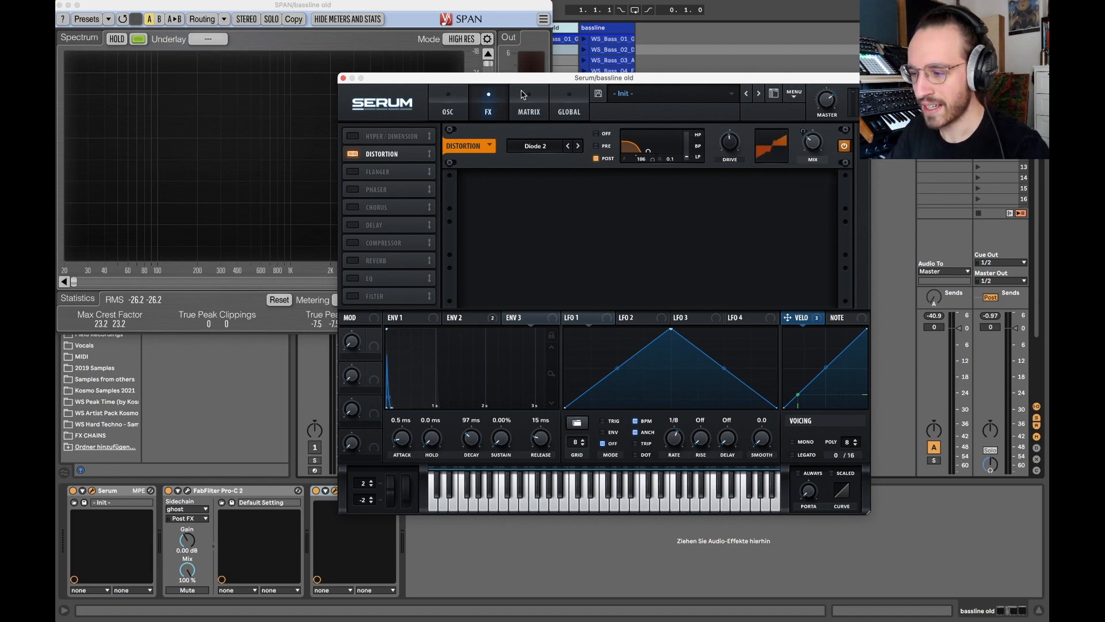
Raise the Env 2 to Dist_Freq modulation's output to full and check the distortion's filter.
click(525, 98)
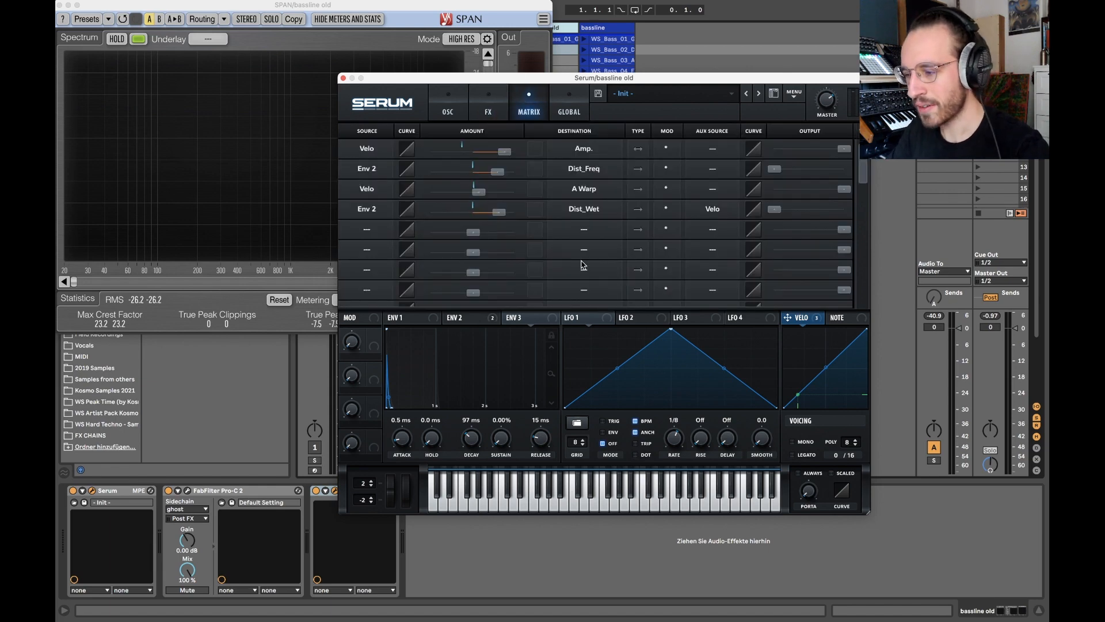
double_click(772, 172)
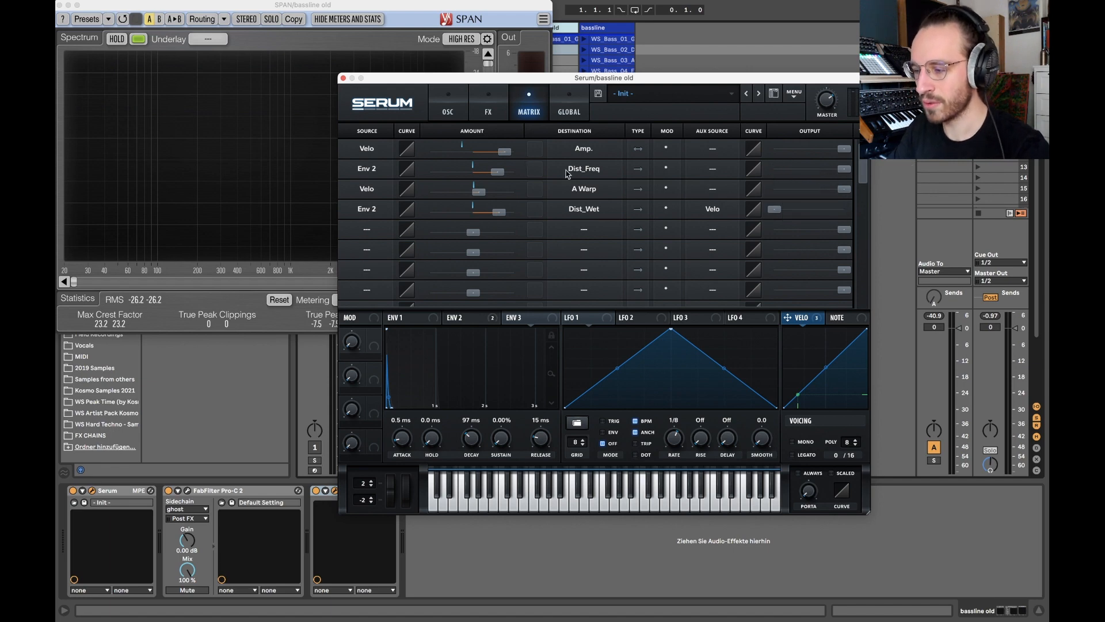
click(489, 108)
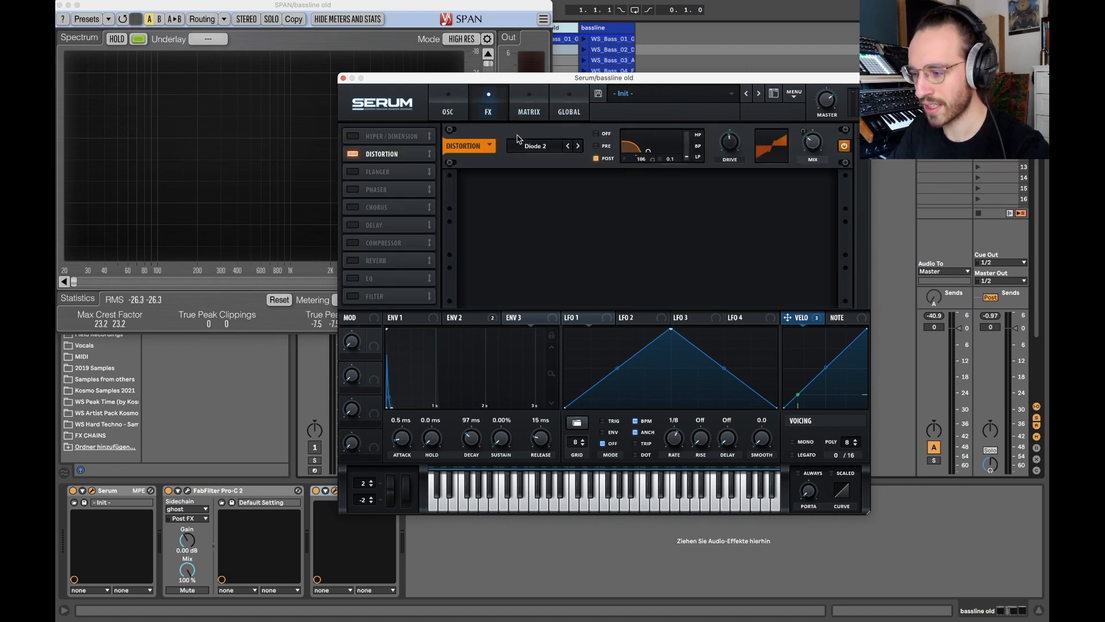
Try the Env 2 to Dist_Wet modulation with its output raised, comparing it with the output at zero.
click(518, 106)
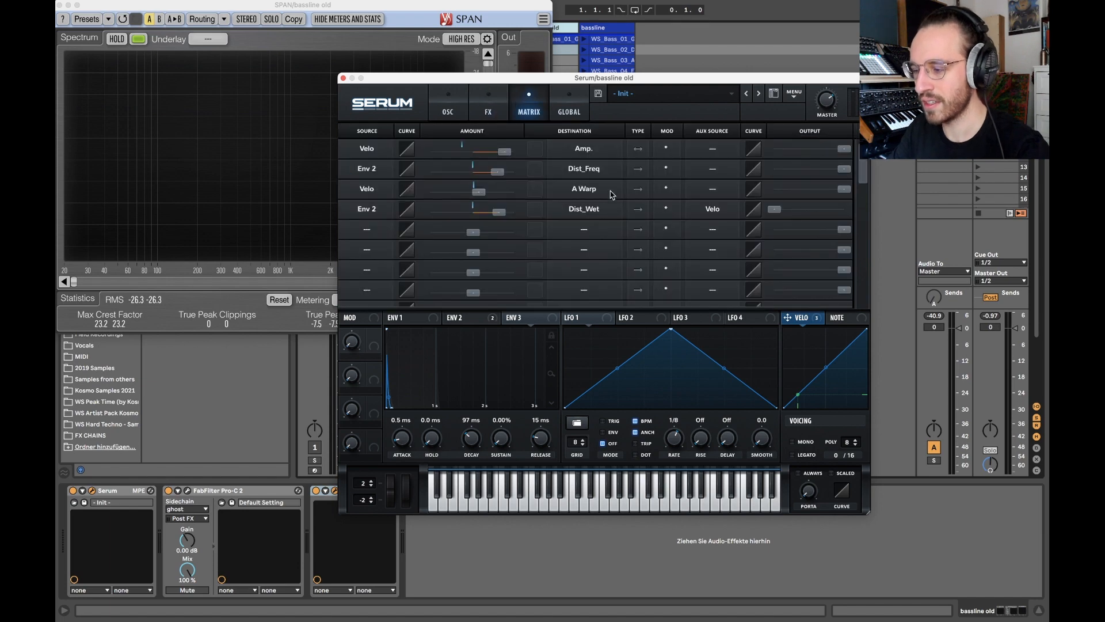
drag(775, 209, 844, 210)
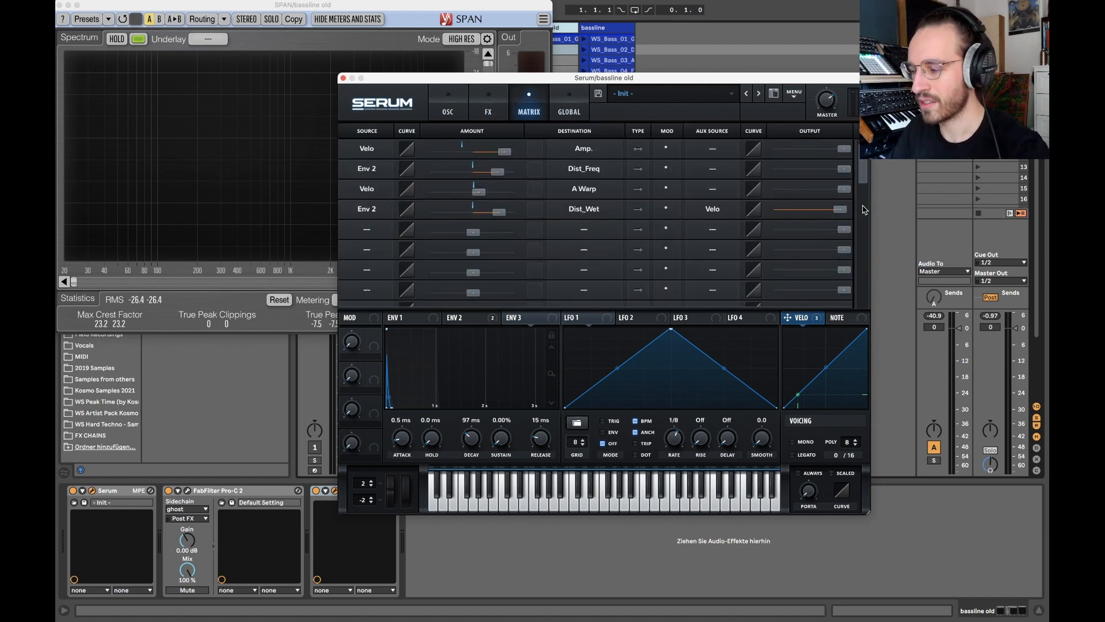
drag(833, 212, 649, 211)
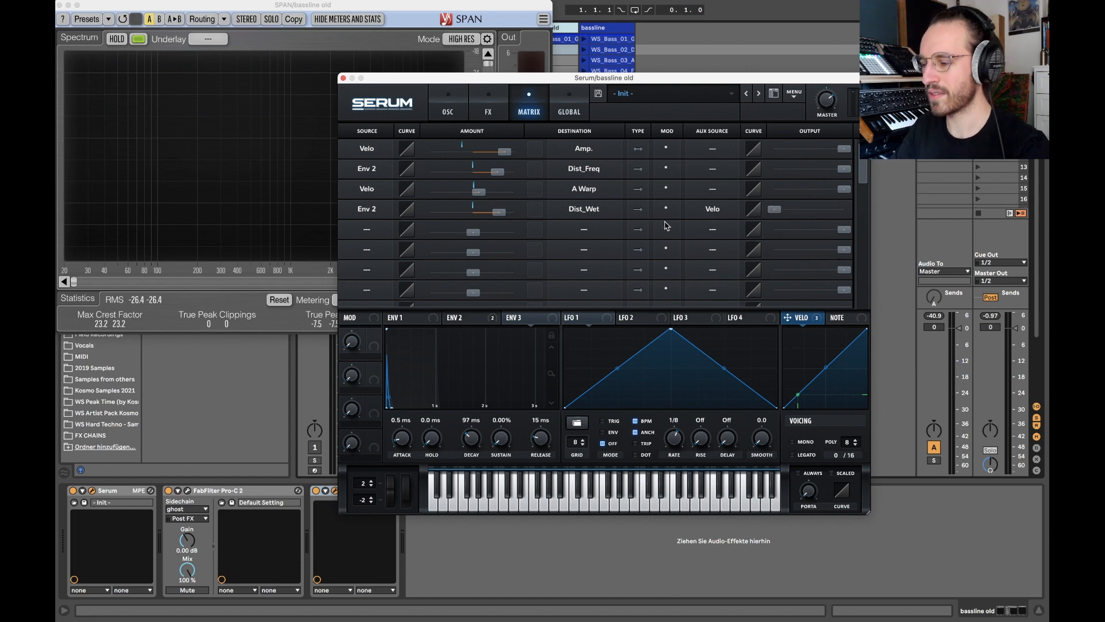
click(491, 101)
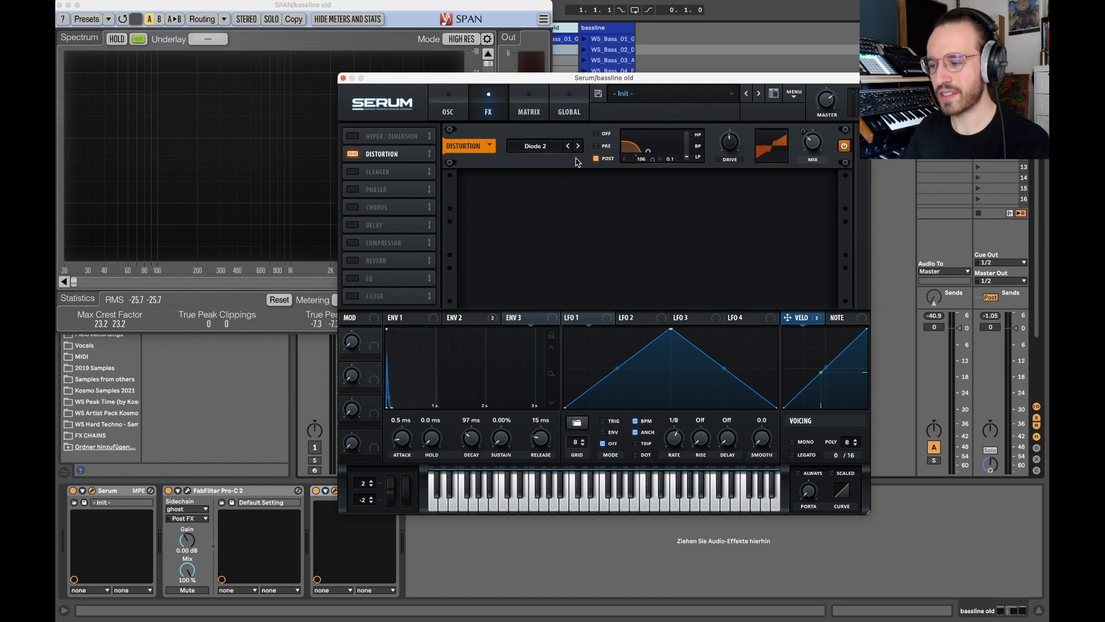
click(535, 115)
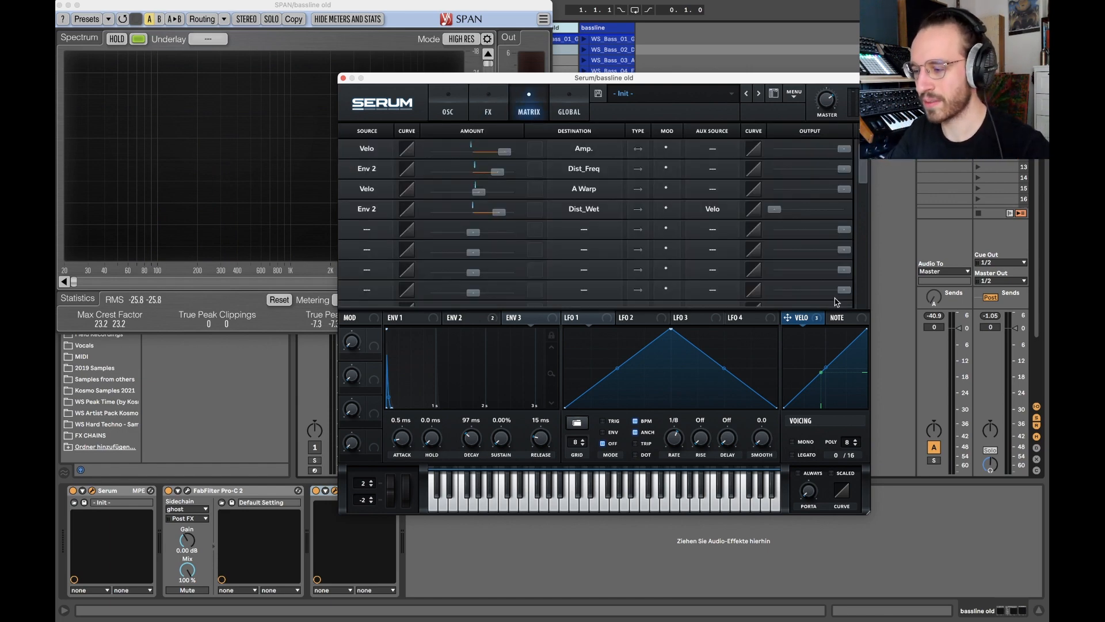
double_click(777, 212)
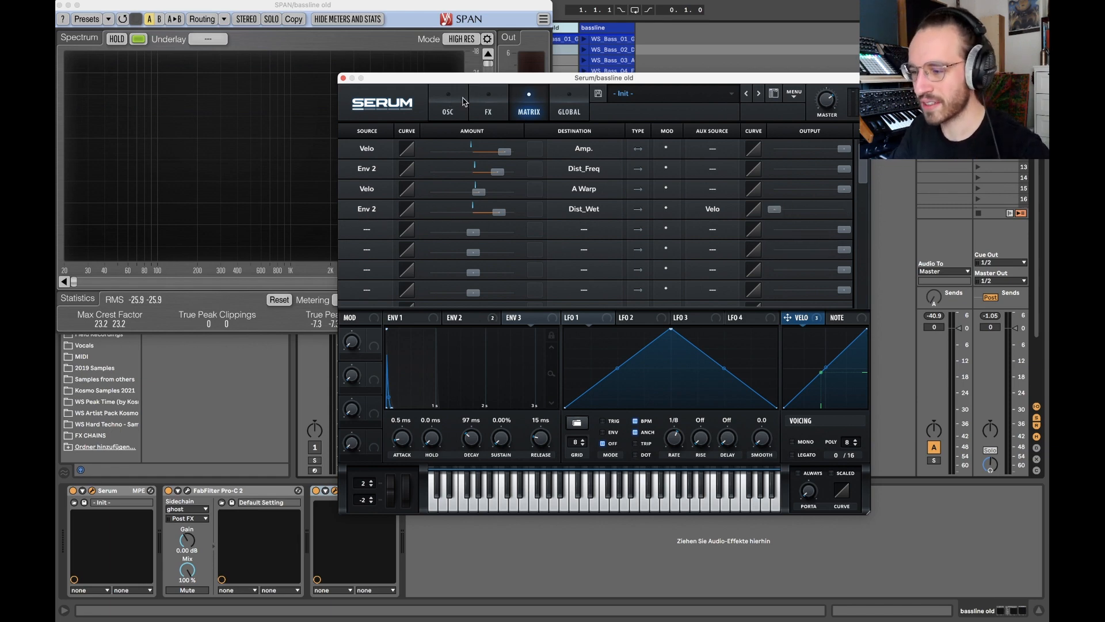
Try the distortion mix at 90% and listen to the bass during playback.
click(489, 109)
drag(806, 127, 788, 58)
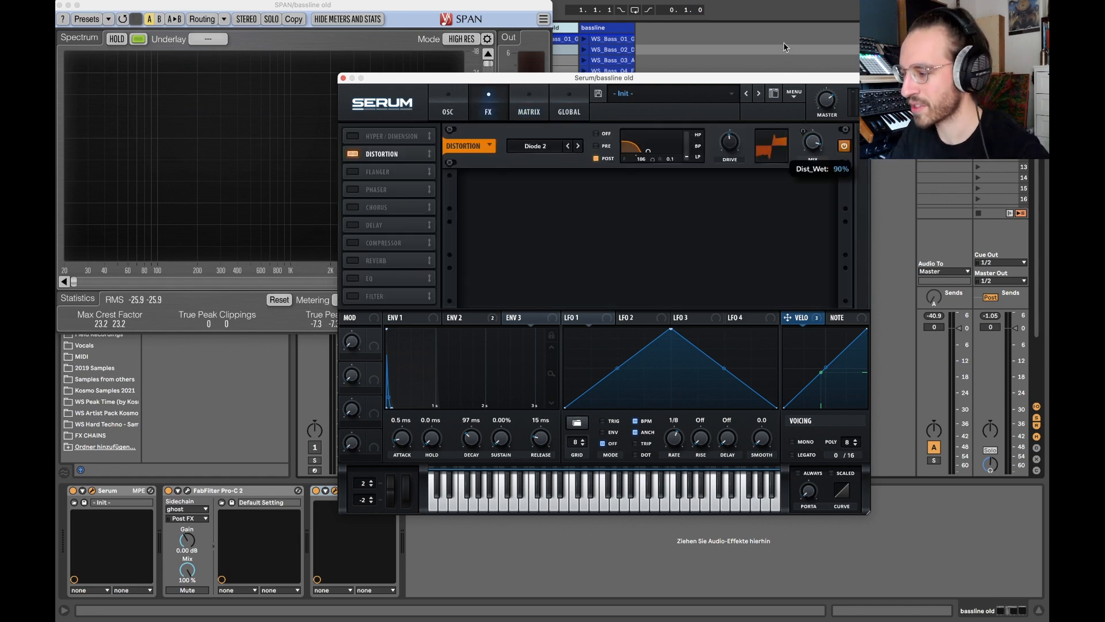
click(540, 99)
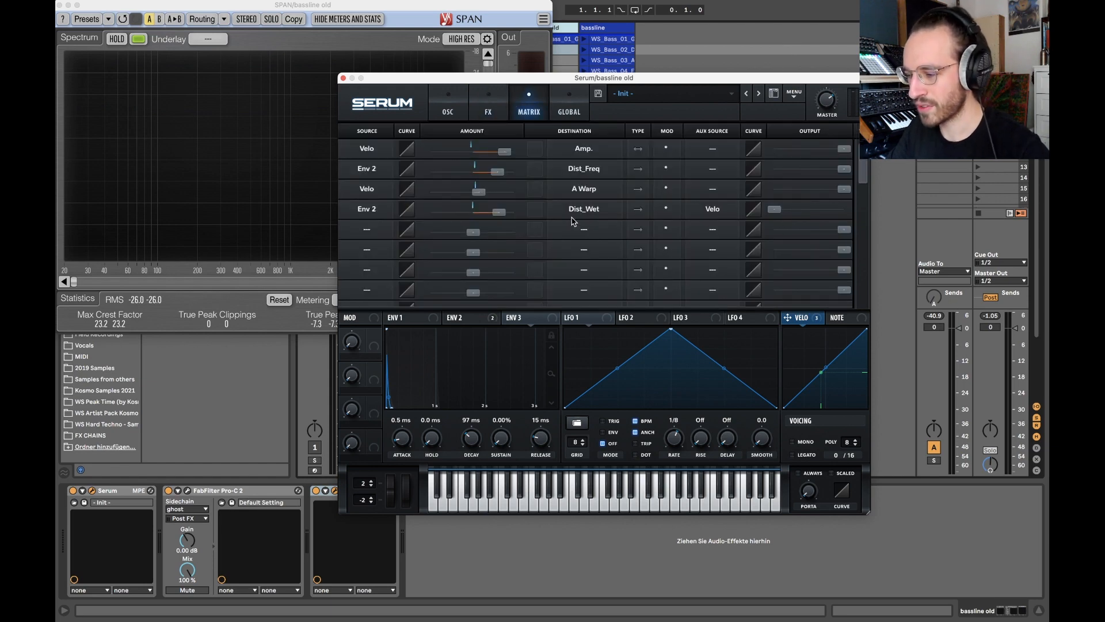
click(490, 105)
mouse_move(810, 142)
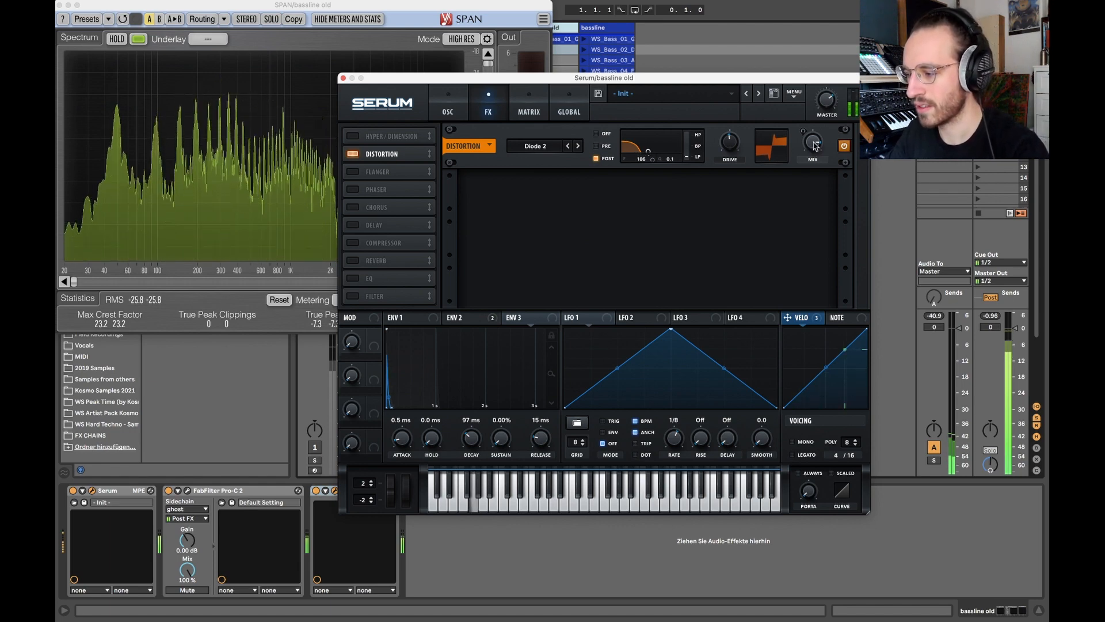
Set the distortion mix to 36% and raise the Env 2 to Dist_Wet modulation's output to full.
drag(813, 132, 779, 187)
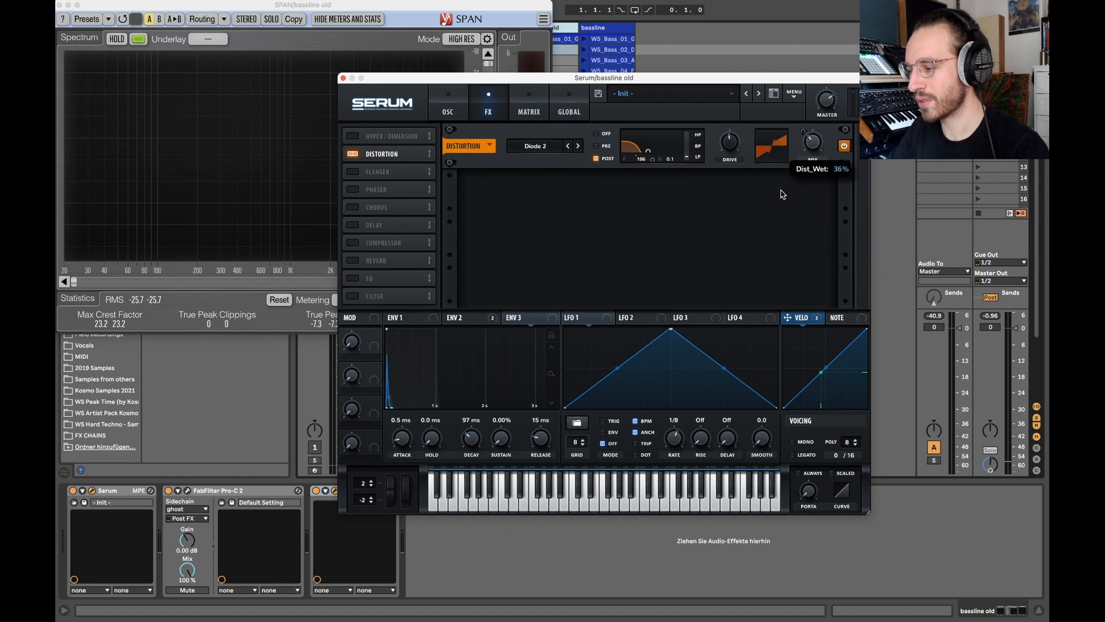
click(530, 108)
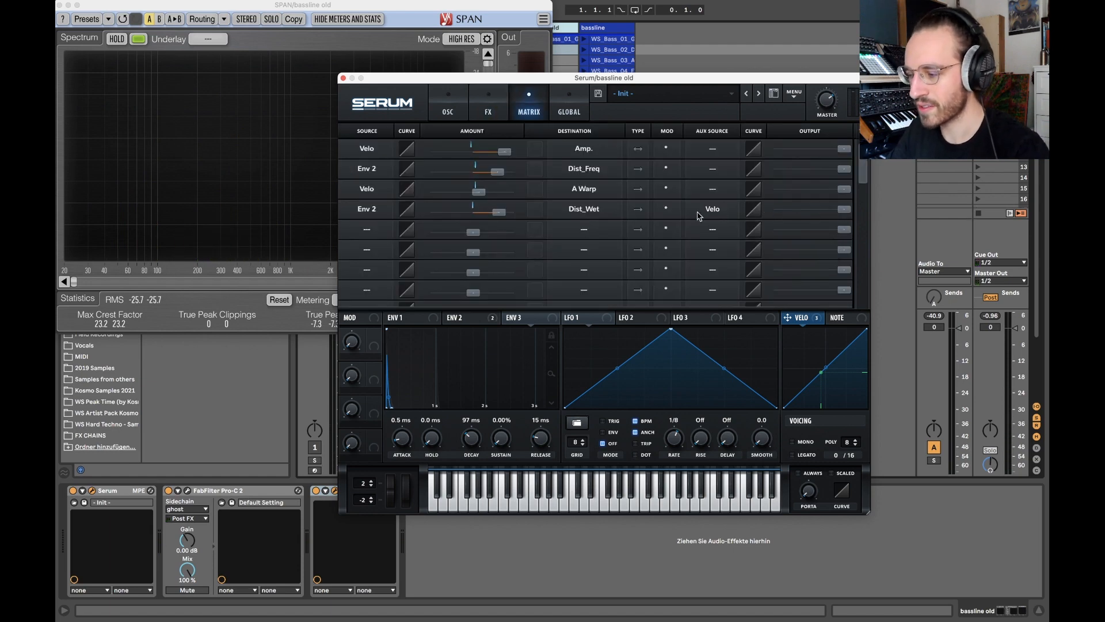
Remove the auxiliary source from the Env 2 to Dist_Wet modulation and listen to its effect on the distortion.
click(715, 211)
click(715, 224)
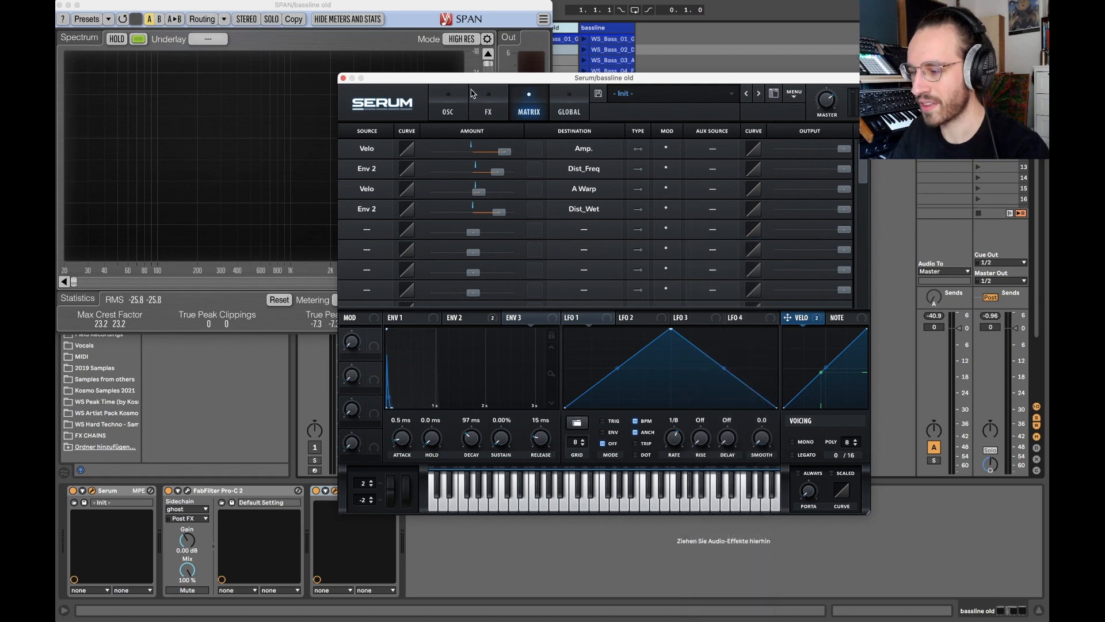
click(452, 103)
click(489, 103)
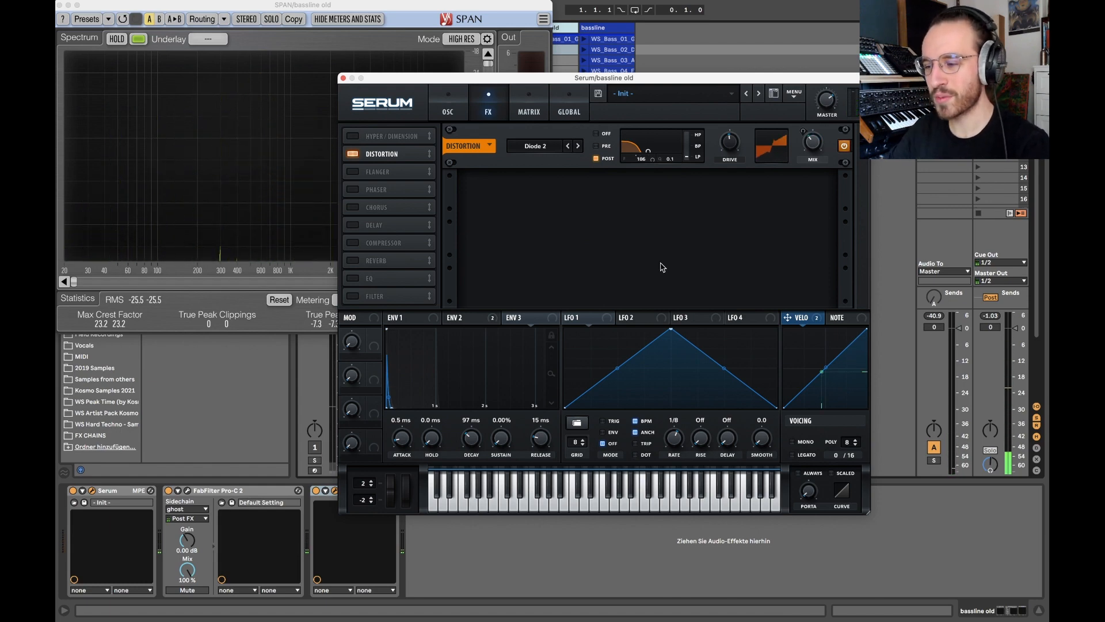
Assign Velo as the auxiliary source of the Env 2 to Dist_Wet modulation.
click(529, 103)
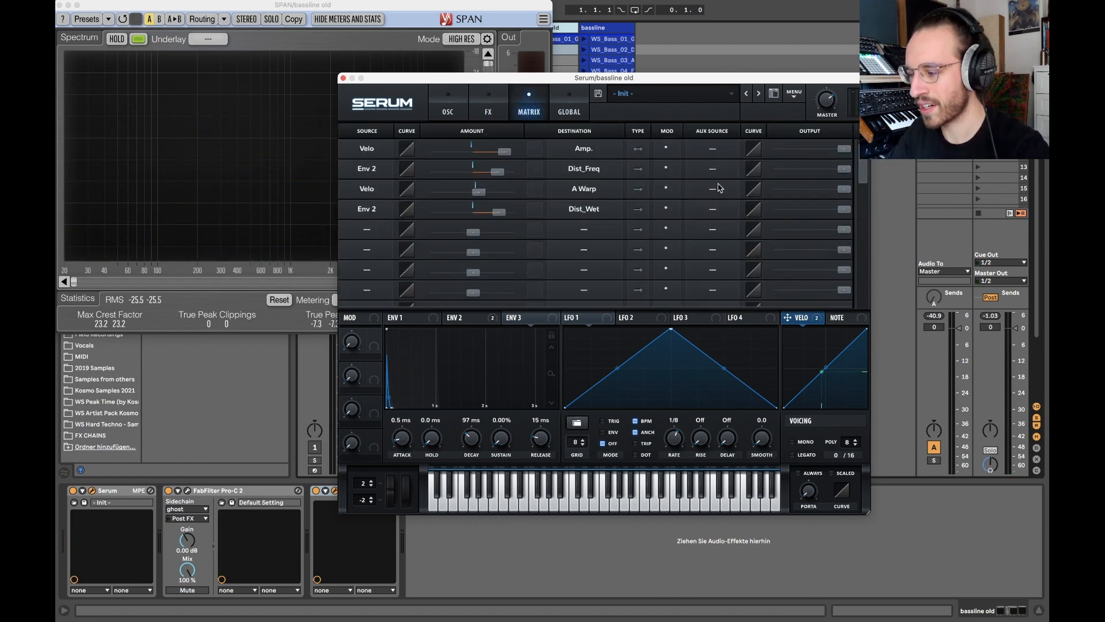
click(718, 212)
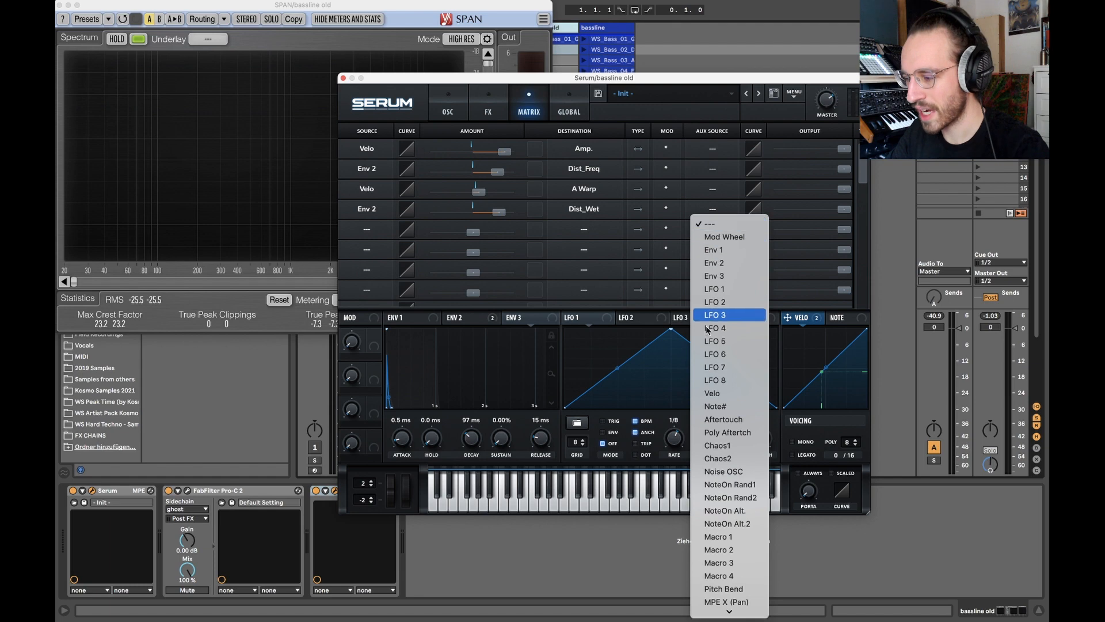
click(714, 390)
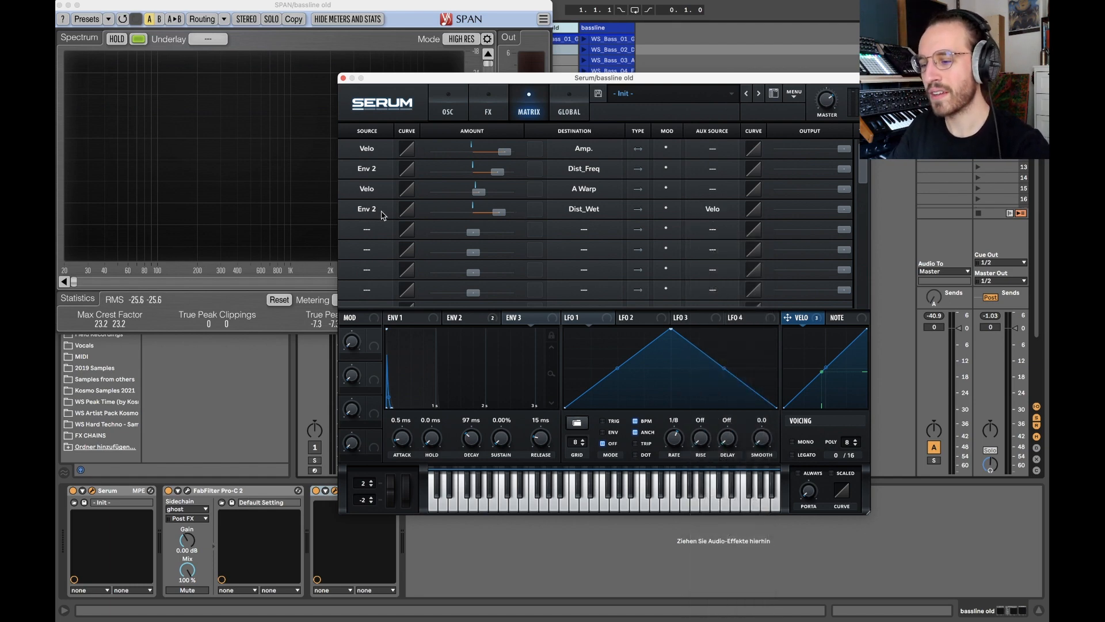
Review how Velo modulates Oscillator A's FM amount and acts as auxiliary source on the Env 2 to Dist_Wet modulation.
click(723, 208)
click(719, 208)
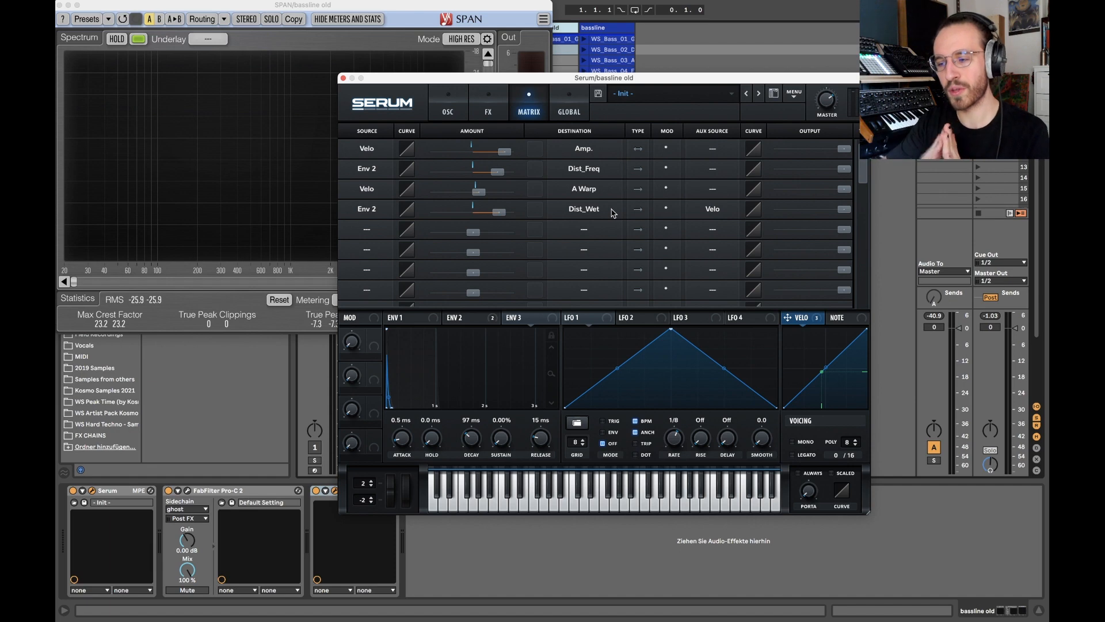
click(473, 97)
click(446, 111)
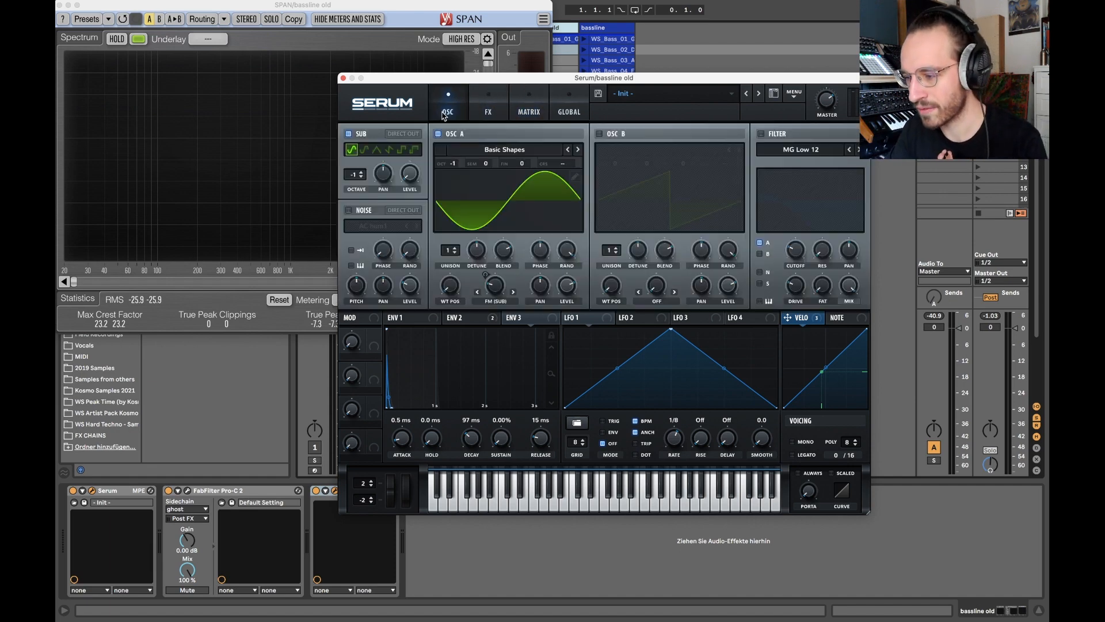
click(462, 321)
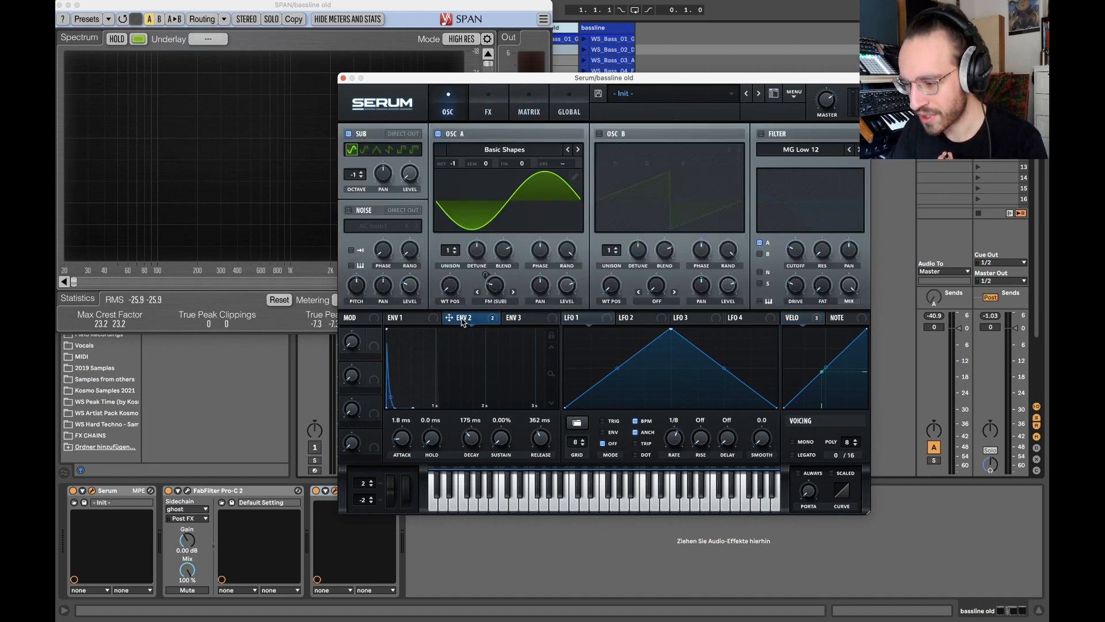
drag(790, 323, 493, 282)
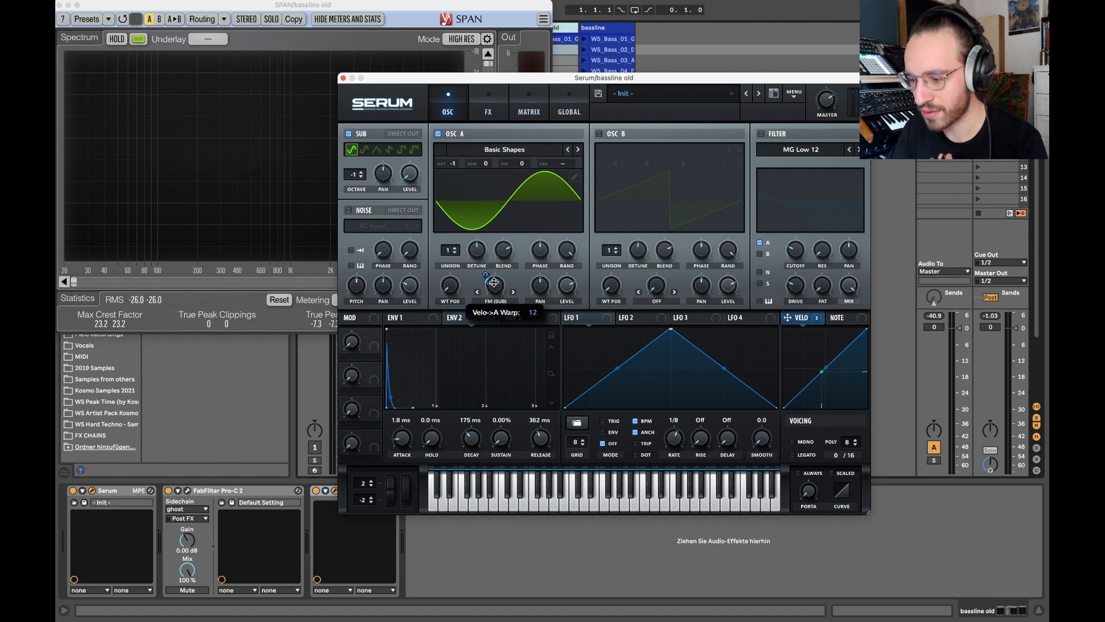
click(514, 111)
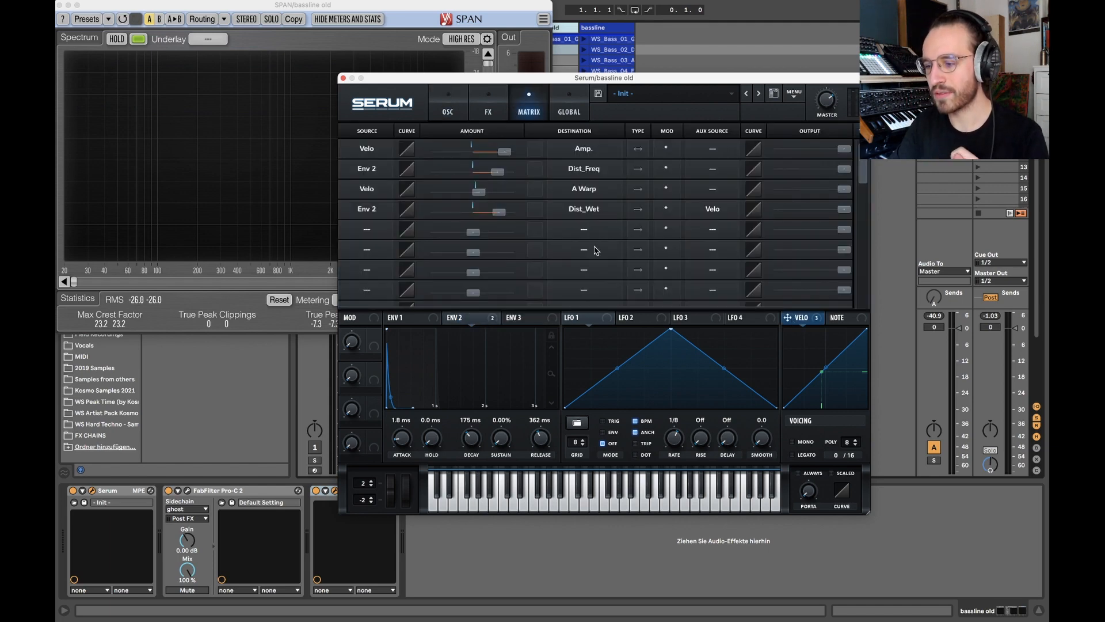
click(718, 211)
click(716, 211)
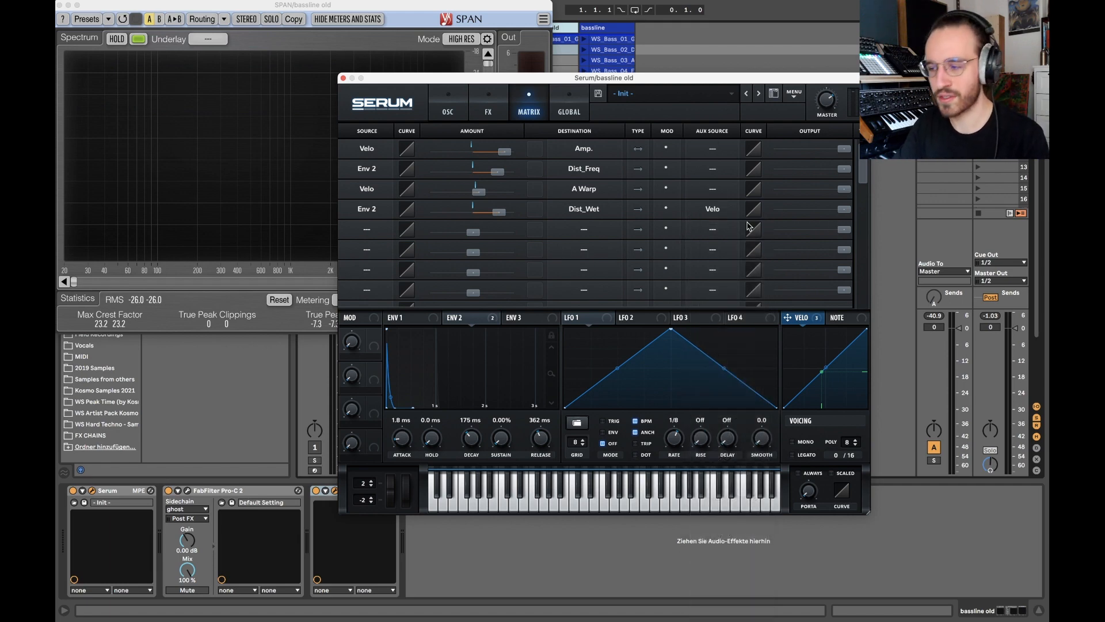
click(702, 211)
click(702, 213)
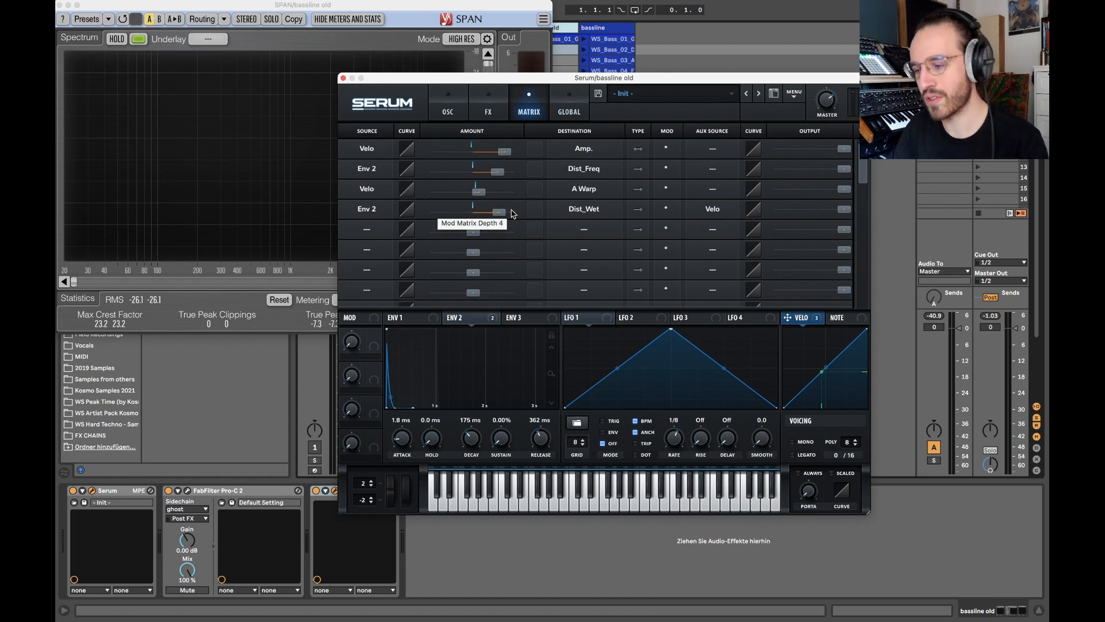
Listen to the modulated distortion during playback and review the patch's oscillator, effects and modulation matrix settings.
click(465, 104)
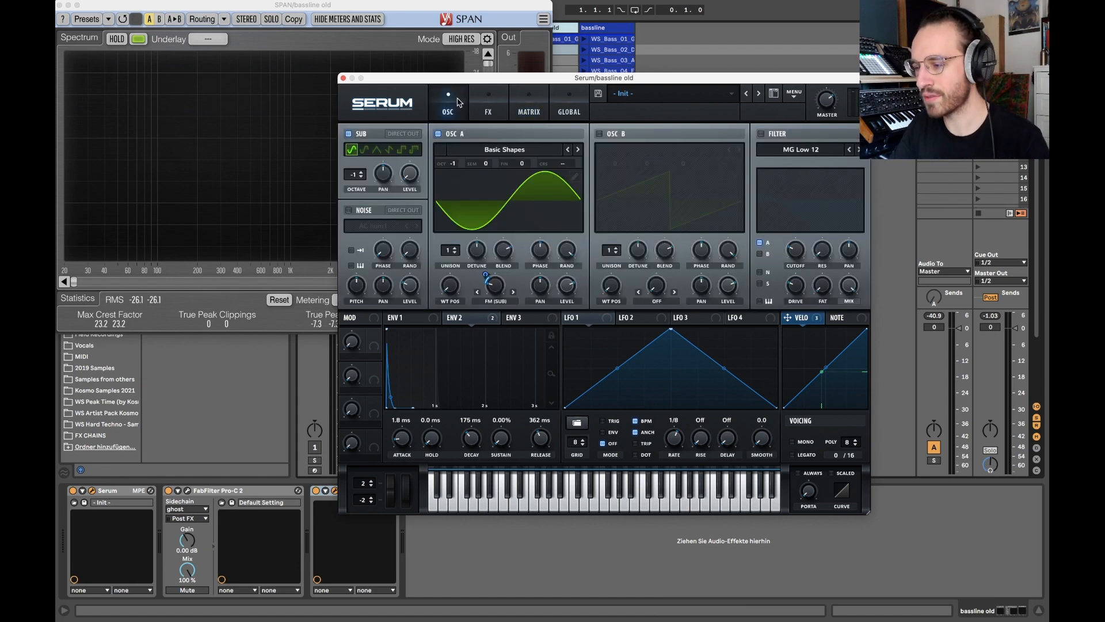
click(500, 112)
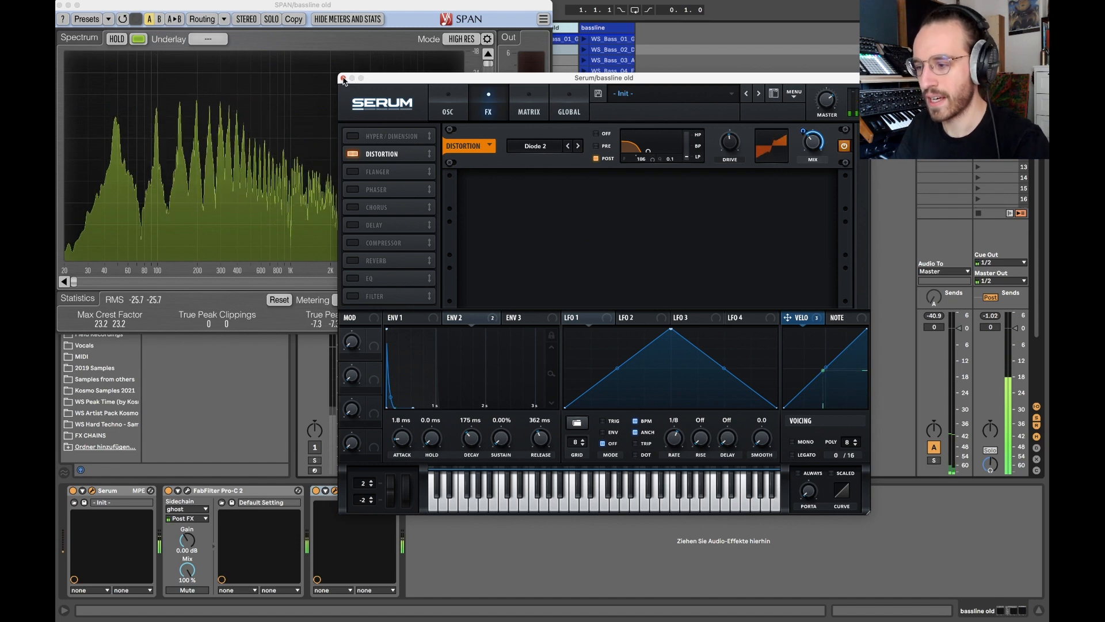
click(448, 103)
click(487, 106)
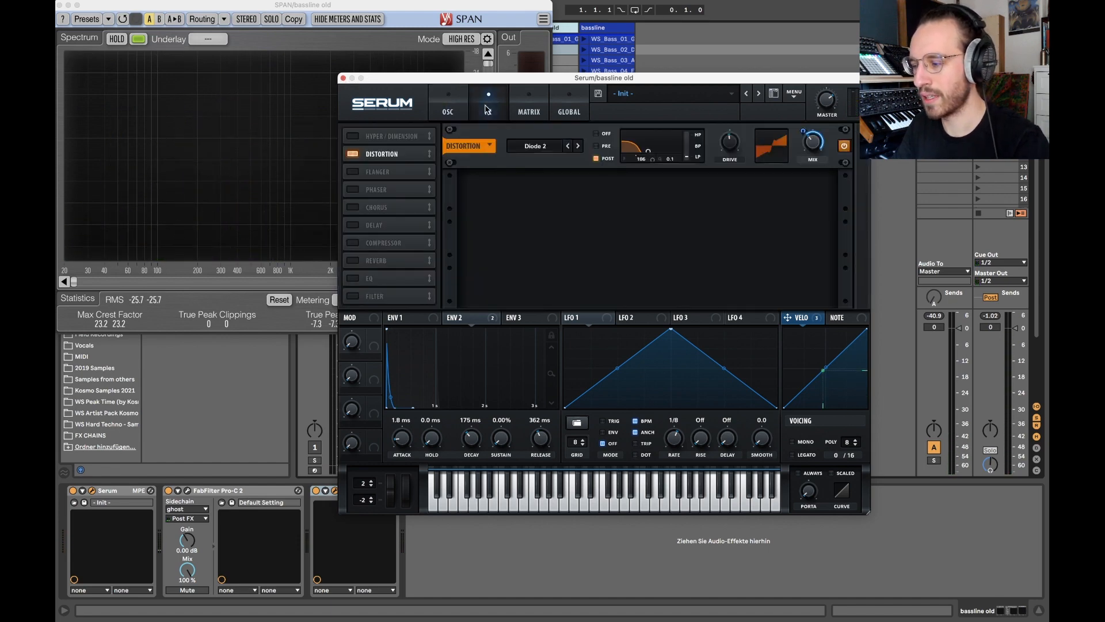
click(518, 104)
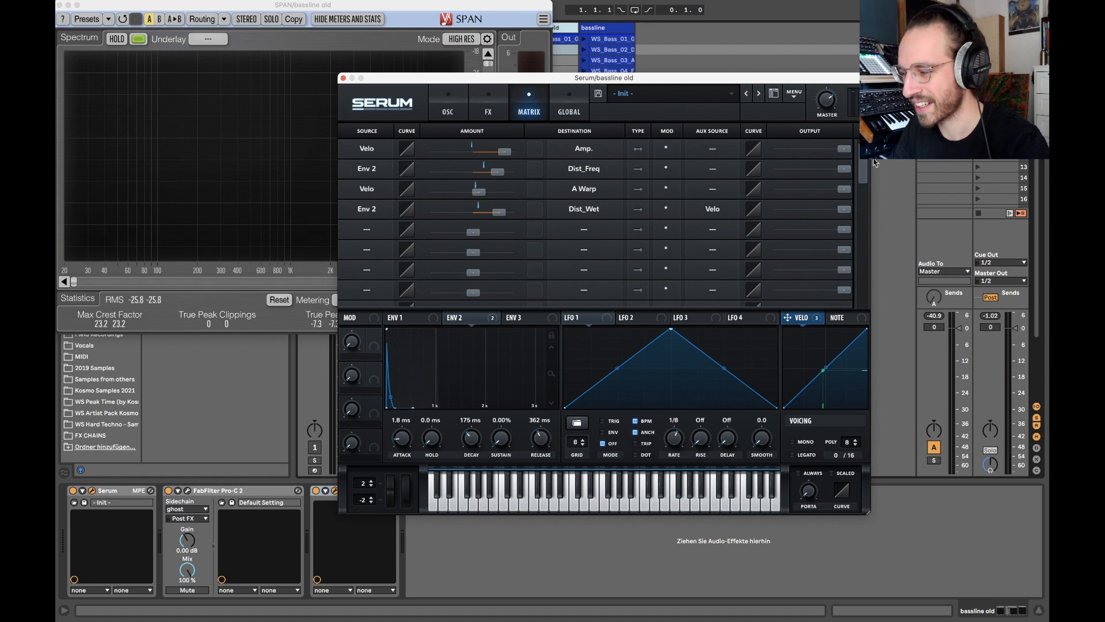
Try reducing the outputs of all four modulations to minimum and listen to the bass without modulation.
drag(733, 147, 708, 147)
drag(843, 169, 763, 173)
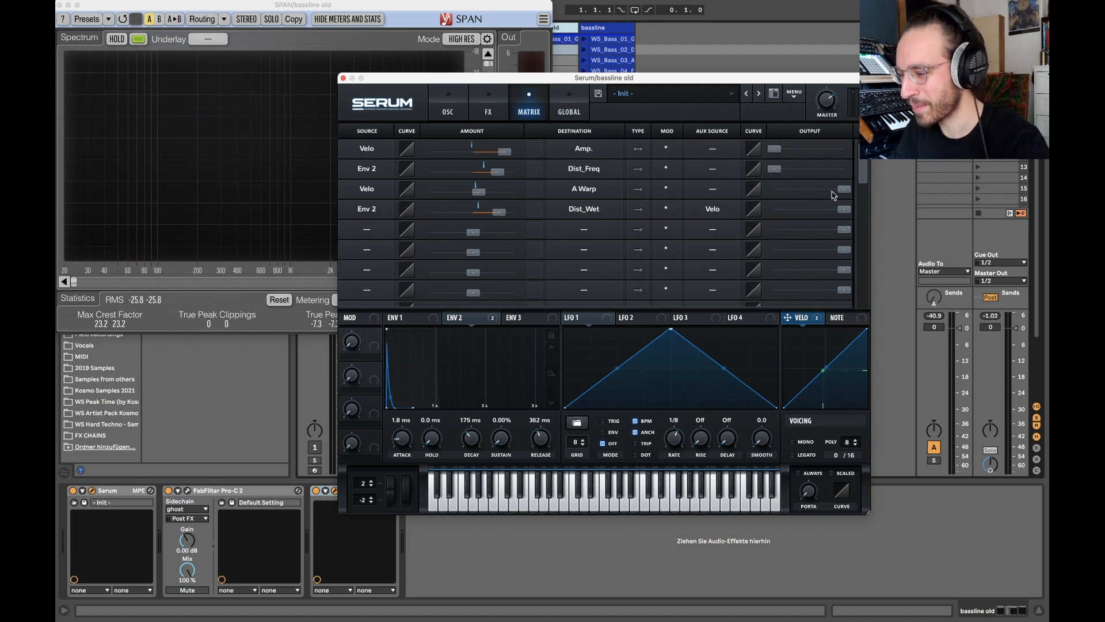
drag(842, 190, 771, 210)
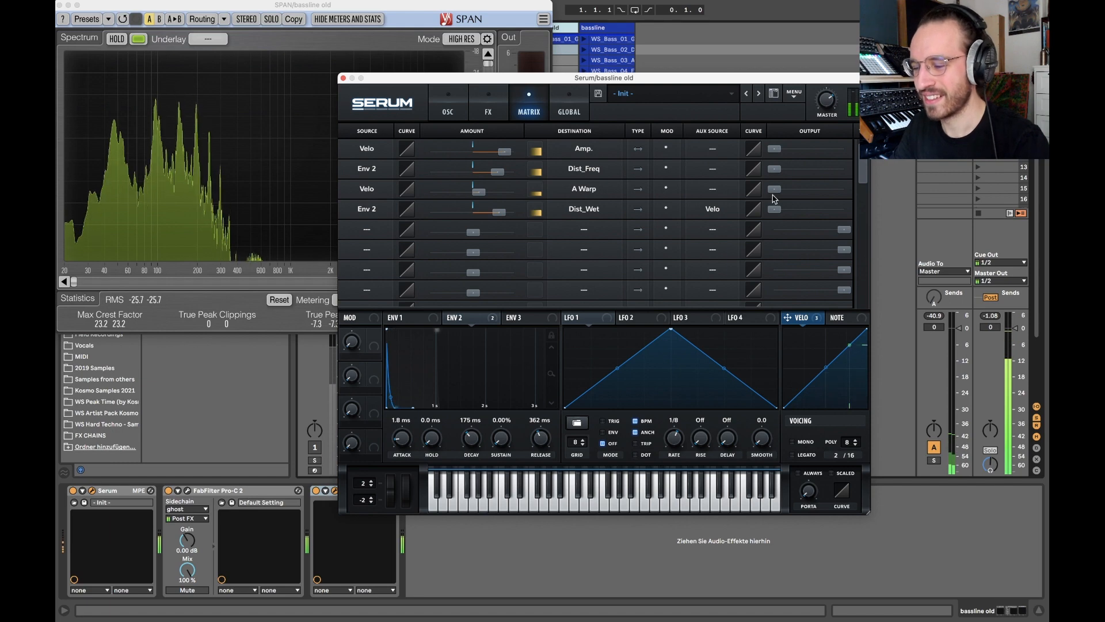
Restore the outputs of all four modulations to full.
drag(775, 208, 845, 209)
drag(771, 190, 844, 189)
drag(775, 168, 846, 151)
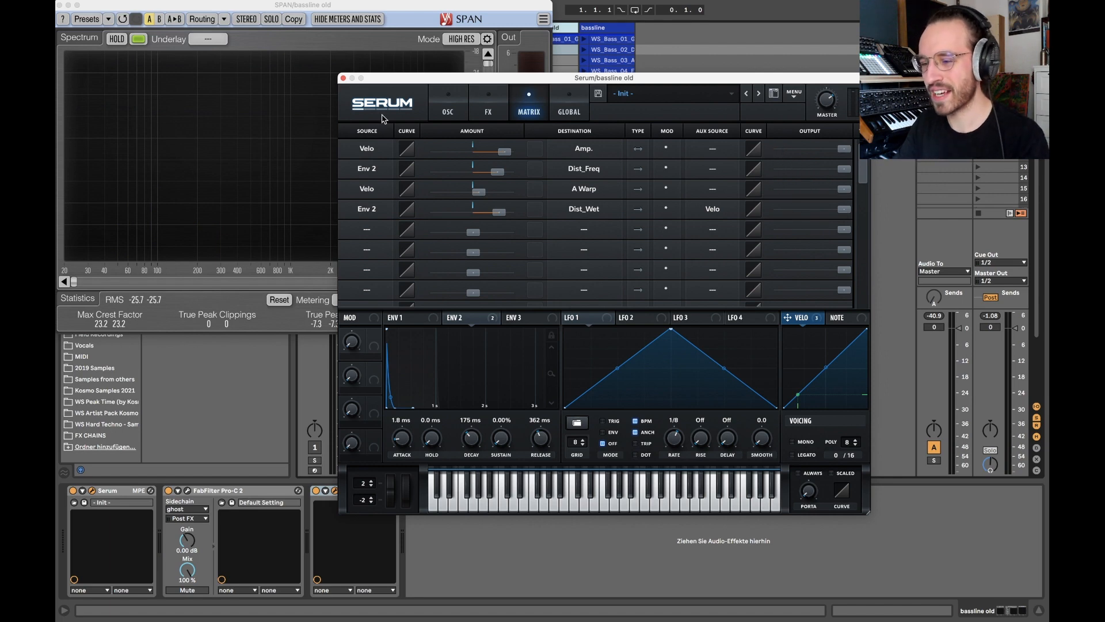
Play the distorted bass once more, close the Serum and SPAN windows, and open Serum on the bassline track.
click(476, 108)
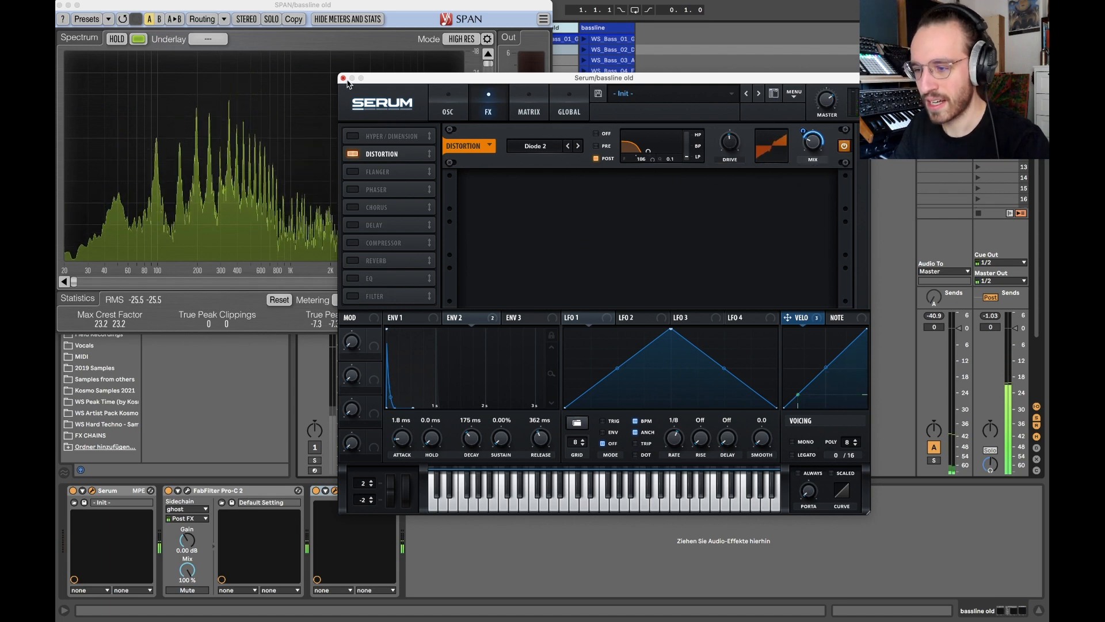
click(343, 79)
click(61, 6)
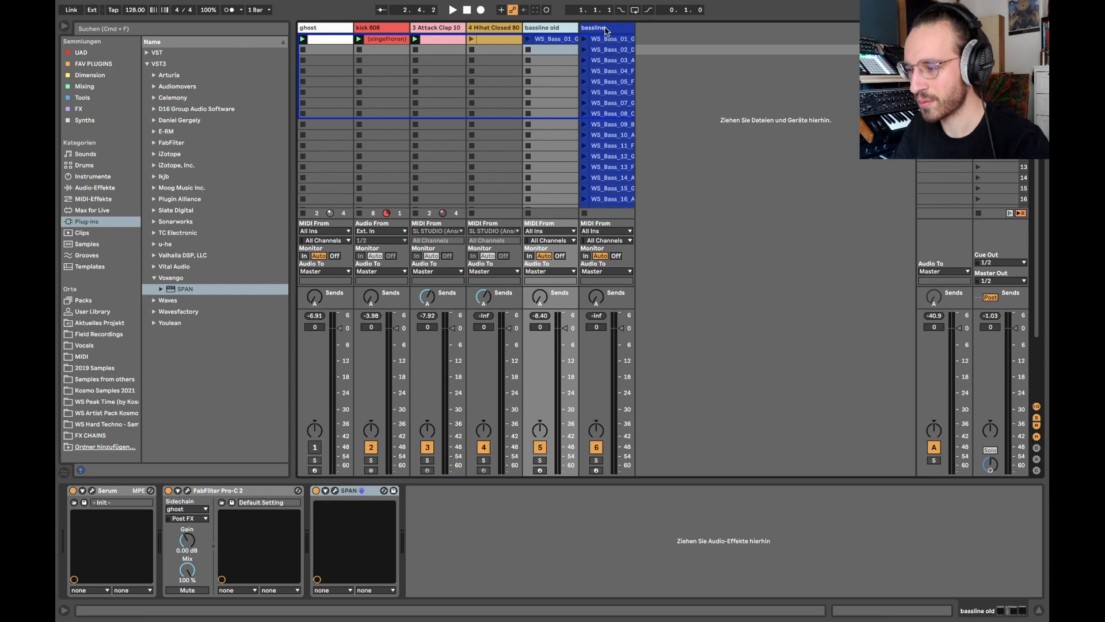
key(Right)
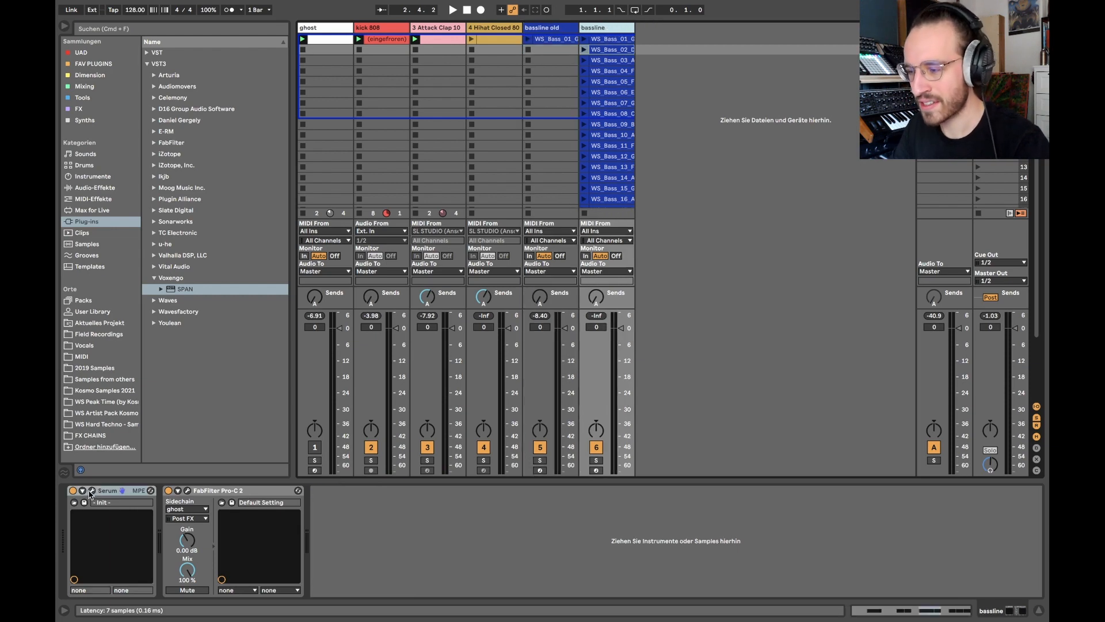
click(91, 492)
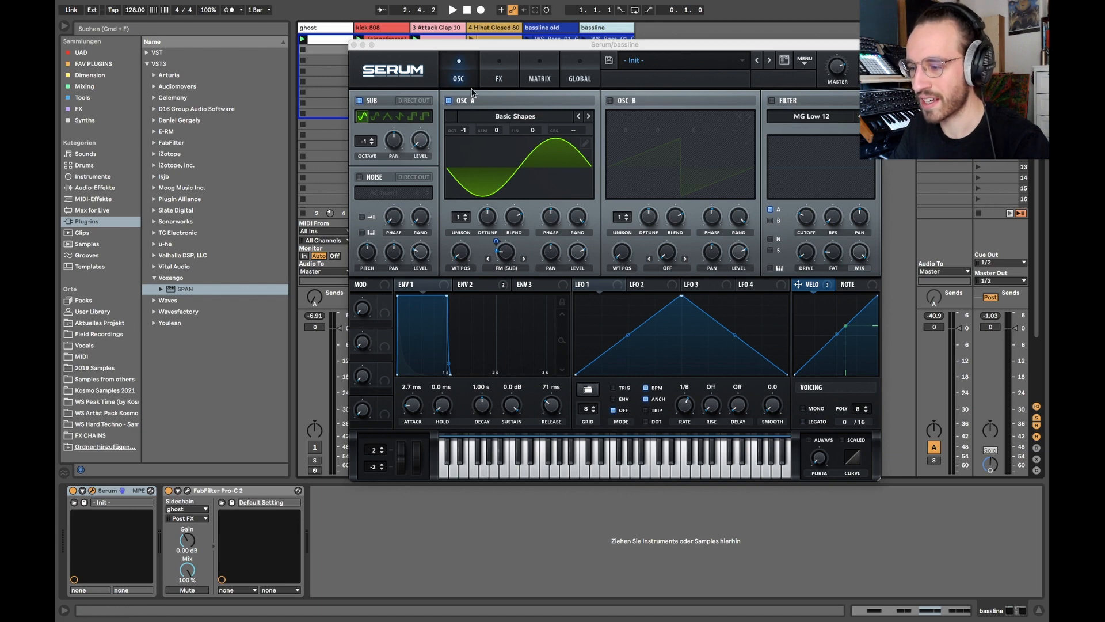
Launch the first clip on the bassline track and listen to it with the Serum window clear of the clips.
drag(475, 45, 512, 110)
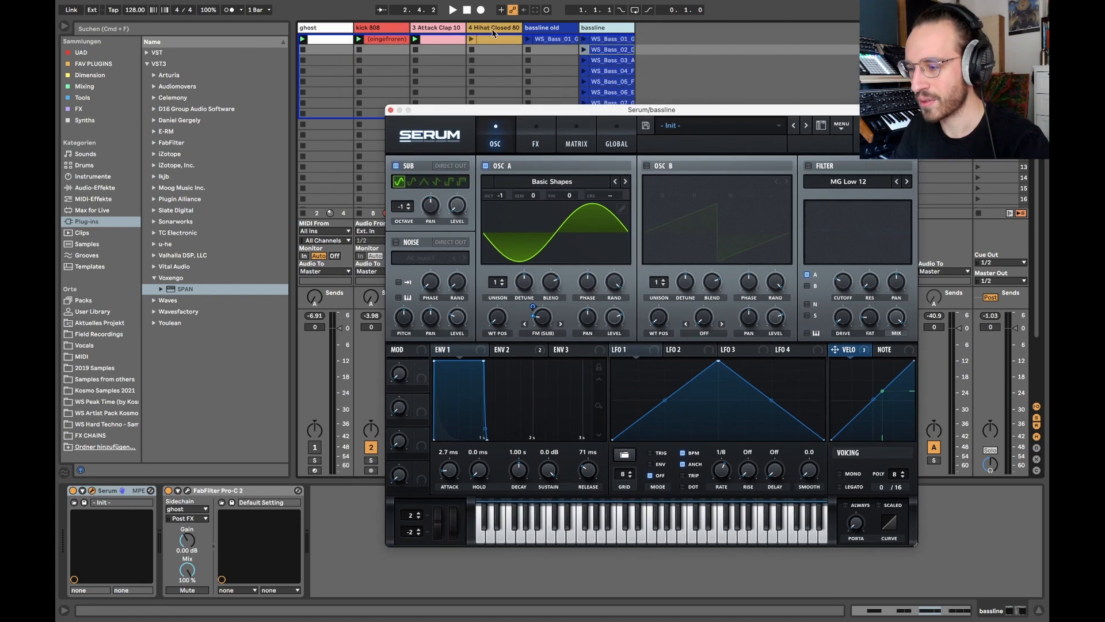
click(584, 39)
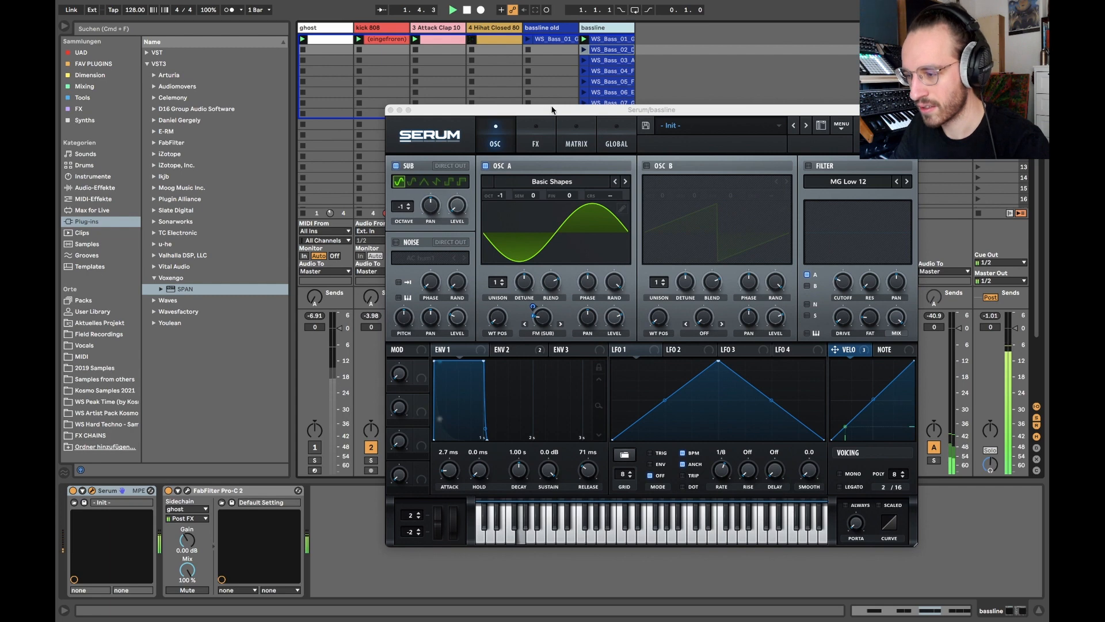
drag(551, 109, 501, 74)
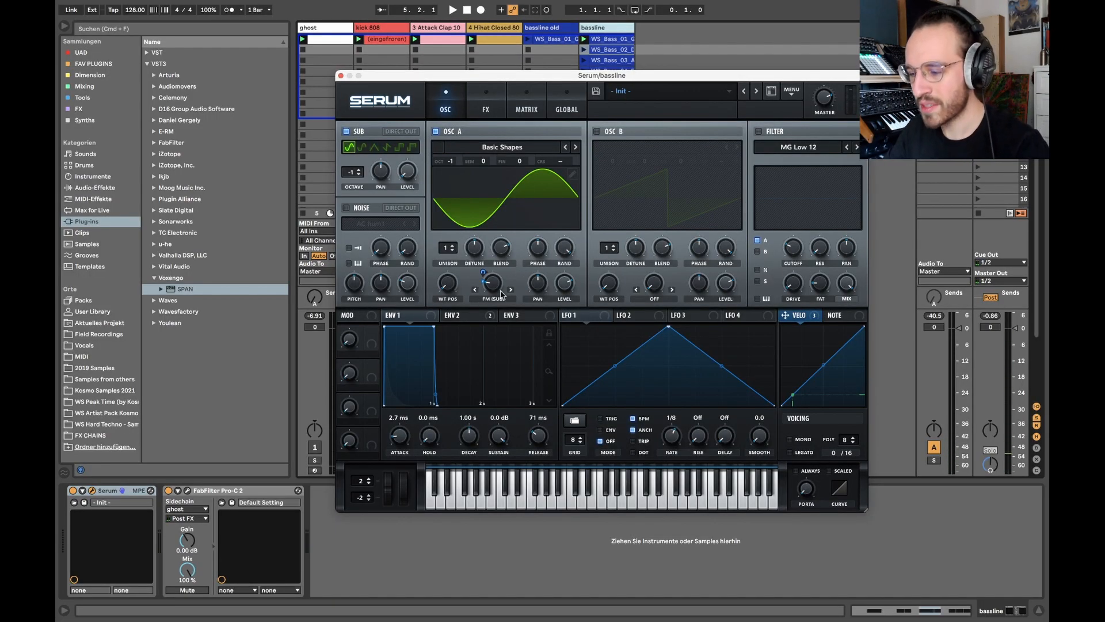
Check the bassline patch's FM modulation and distortion settings, and close its Serum window.
mouse_move(492, 283)
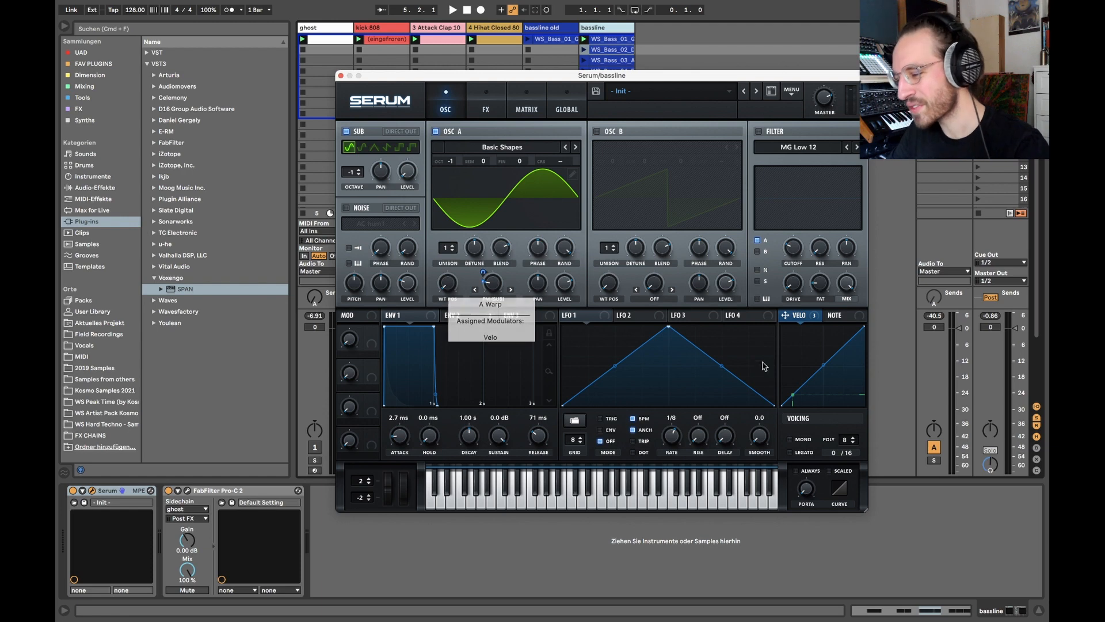
click(524, 109)
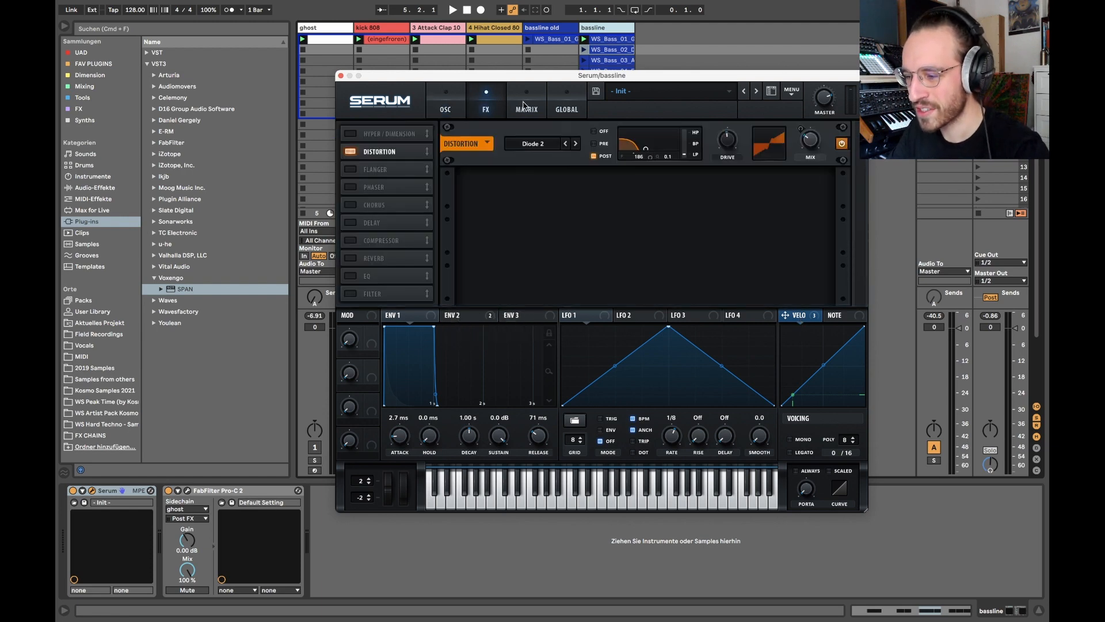
click(496, 111)
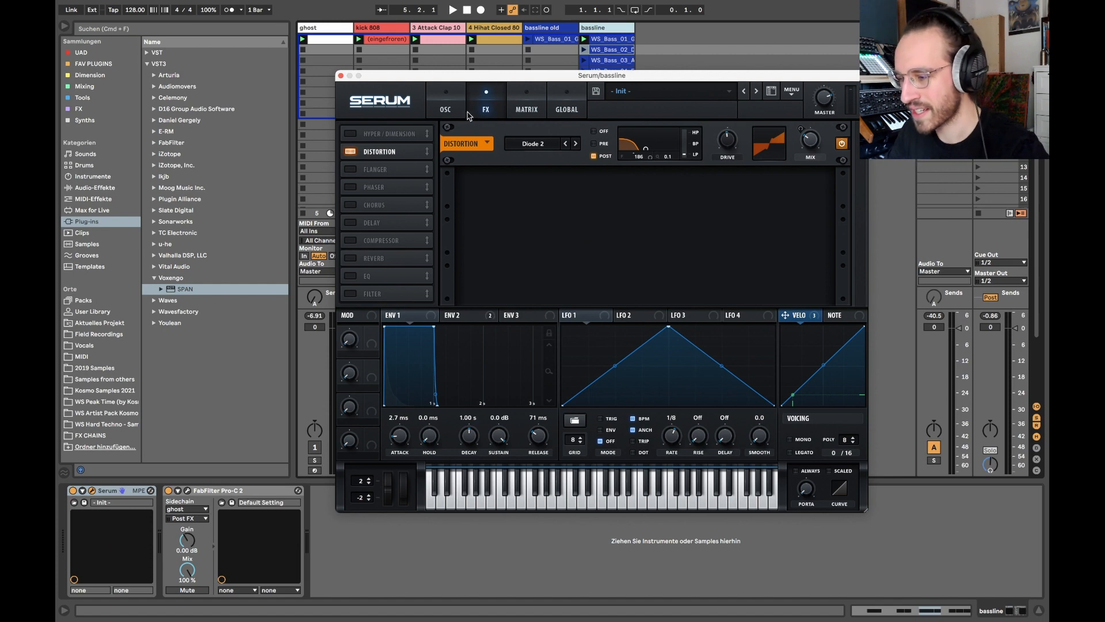
click(456, 109)
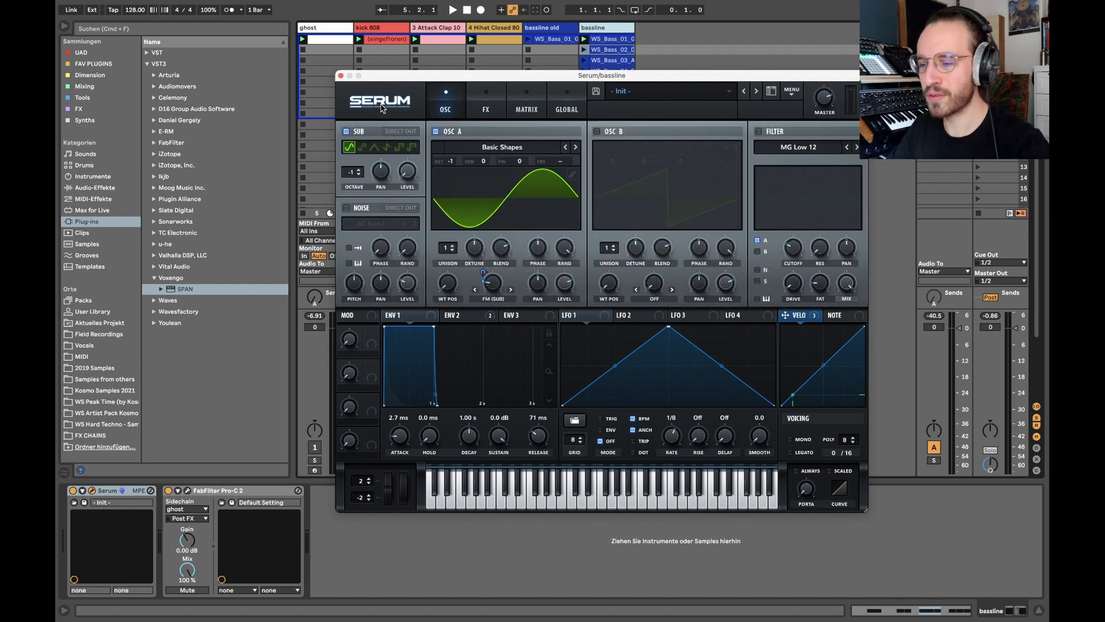
click(340, 76)
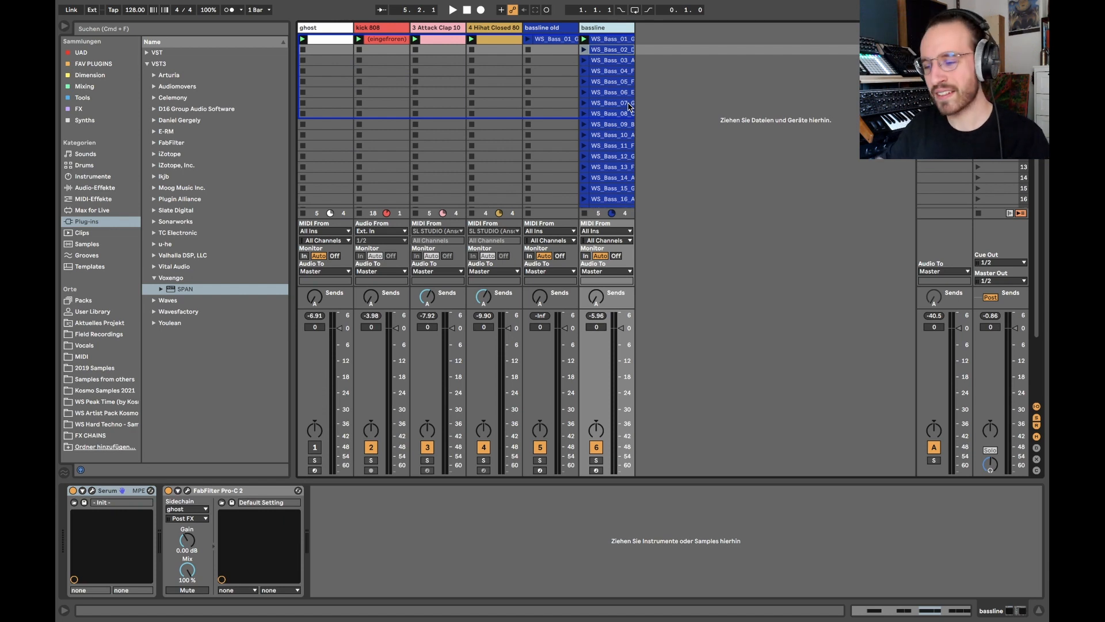
Examine the notes and velocities of the bassline track's MIDI clips, from WS_Bass_01_G through WS_Bass_19_C.
click(607, 72)
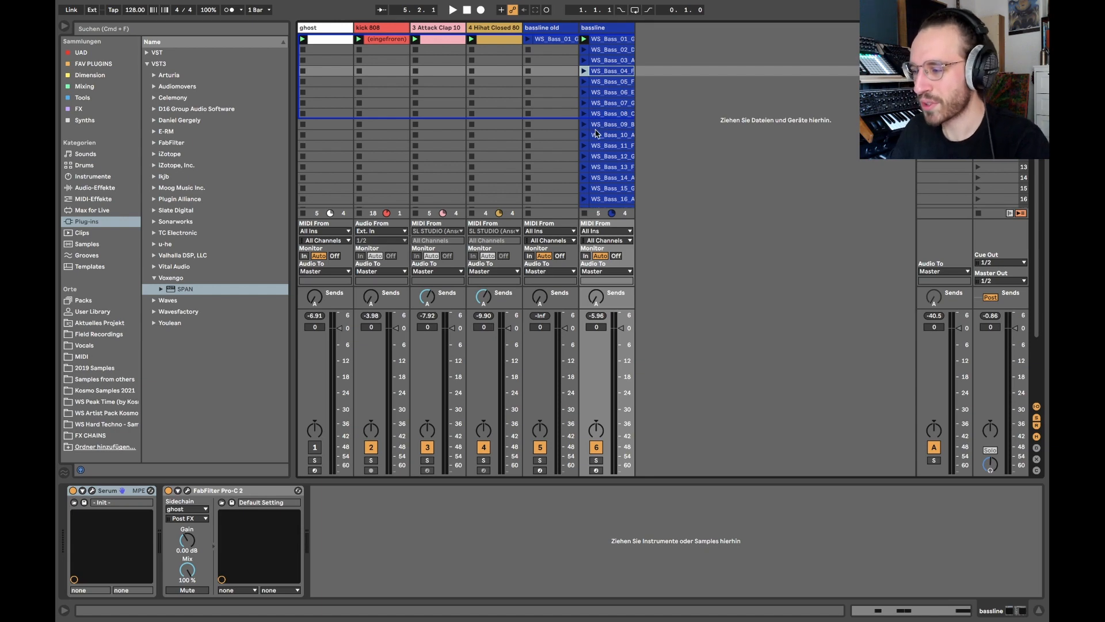
key(Down)
key(Down)
double_click(604, 52)
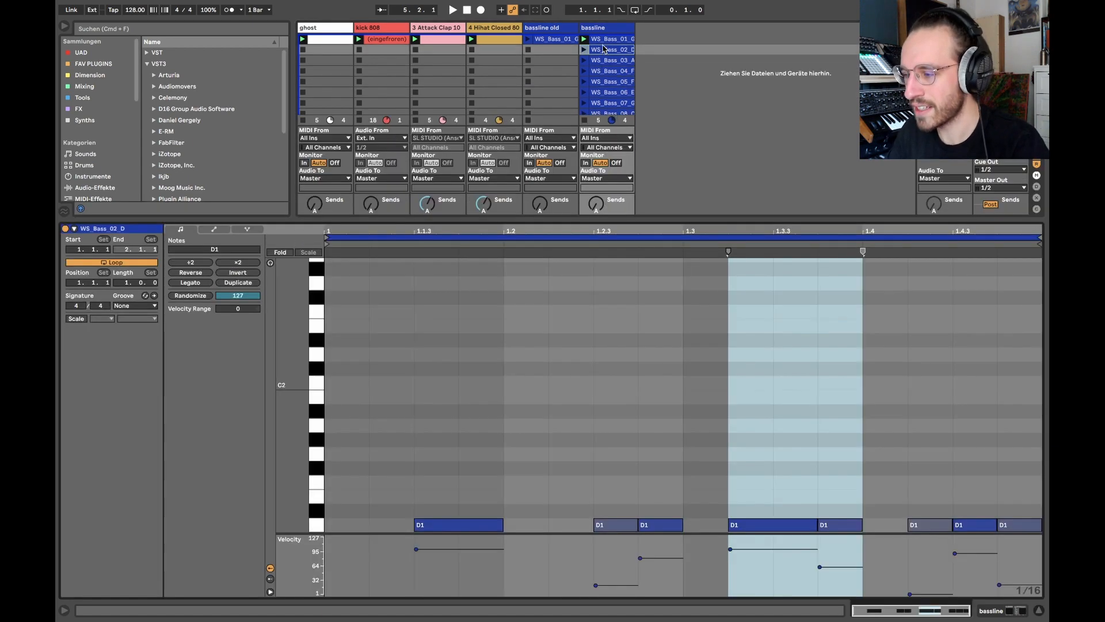
click(603, 40)
key(Down)
key(Down)
key(Down)
key(Down)
key(Down)
key(Down)
key(Down)
key(Down)
key(Down)
key(Down)
key(Down)
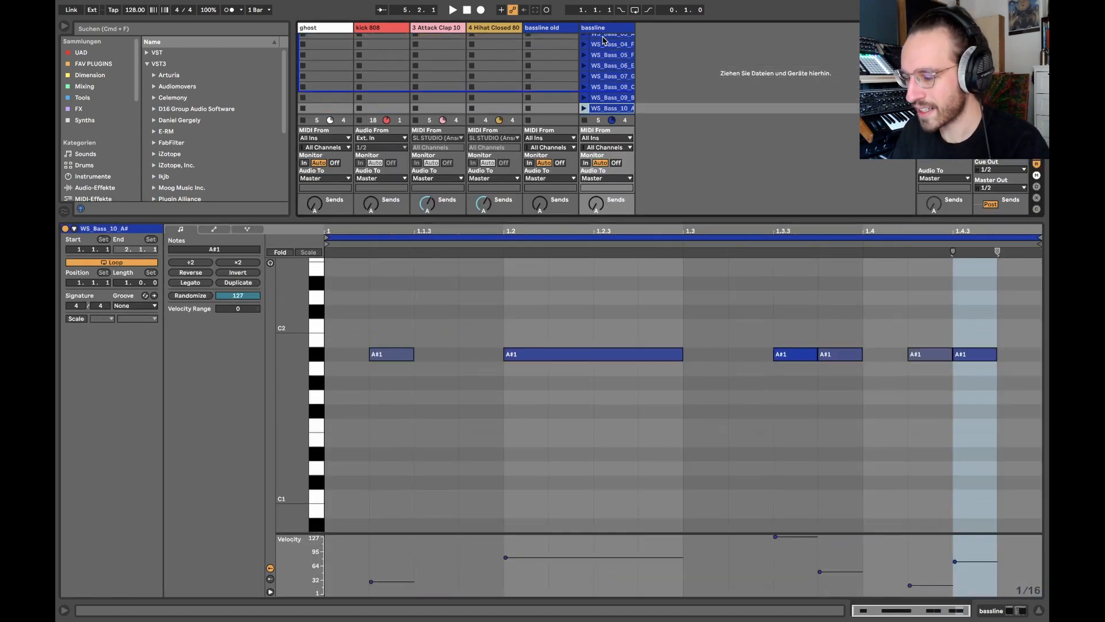
key(Down)
key(Down)
key(Down)
key(Down)
key(Down)
key(Down)
key(Down)
key(Down)
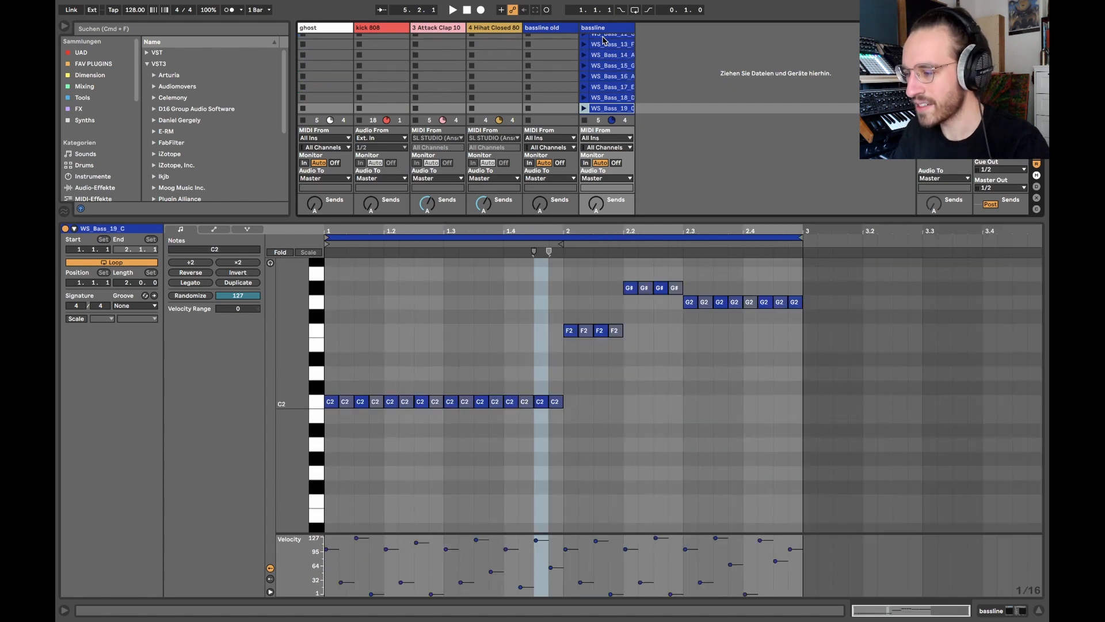
key(super+alt+l)
double_click(603, 41)
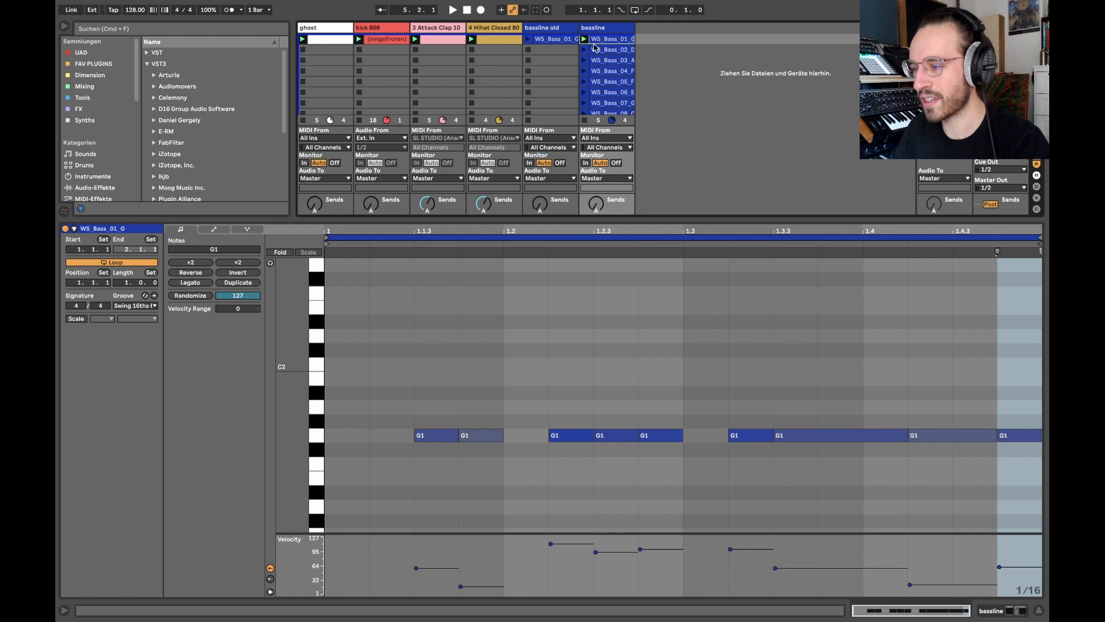
Audition the single-bar bassline clips WS_Bass_03_A, WS_Bass_05_F, WS_Bass_07_G# and WS_Bass_09_B in turn.
click(604, 51)
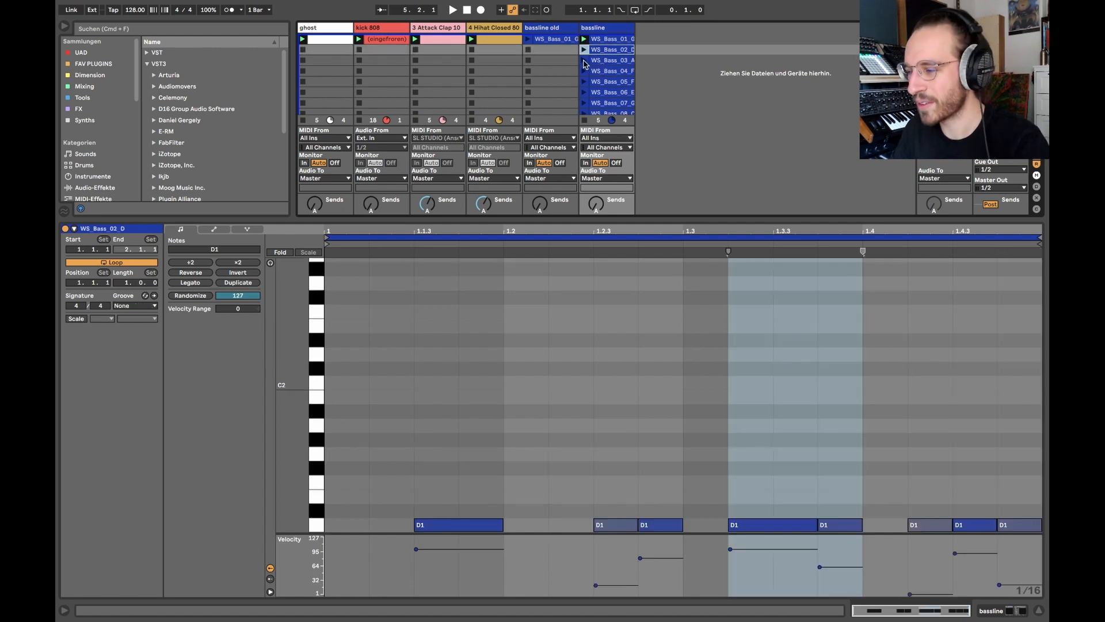
click(584, 61)
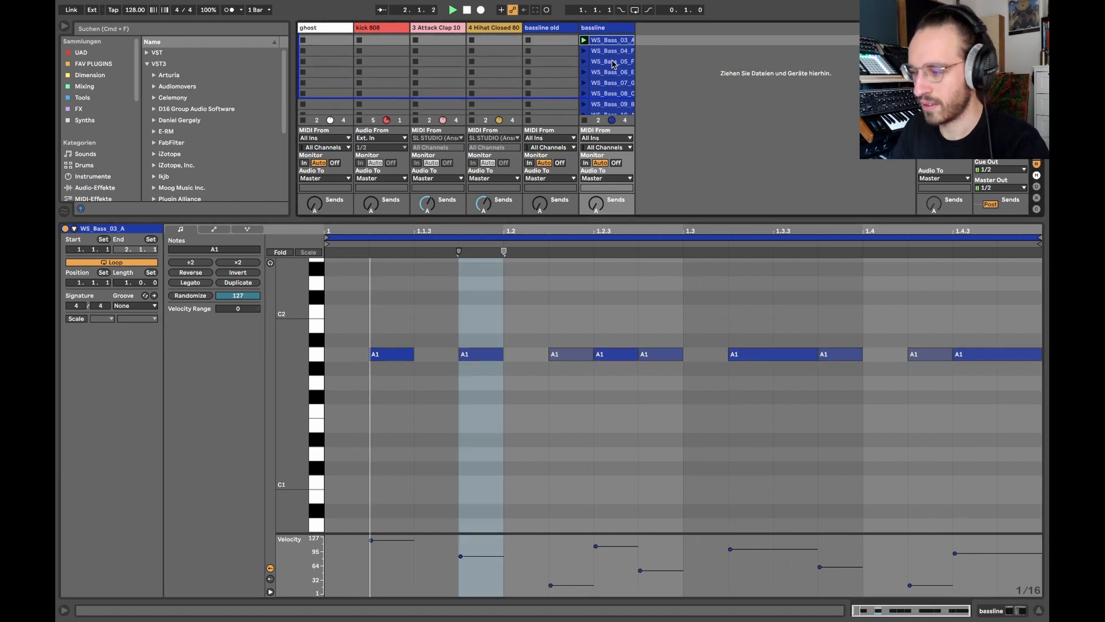
click(605, 62)
click(585, 65)
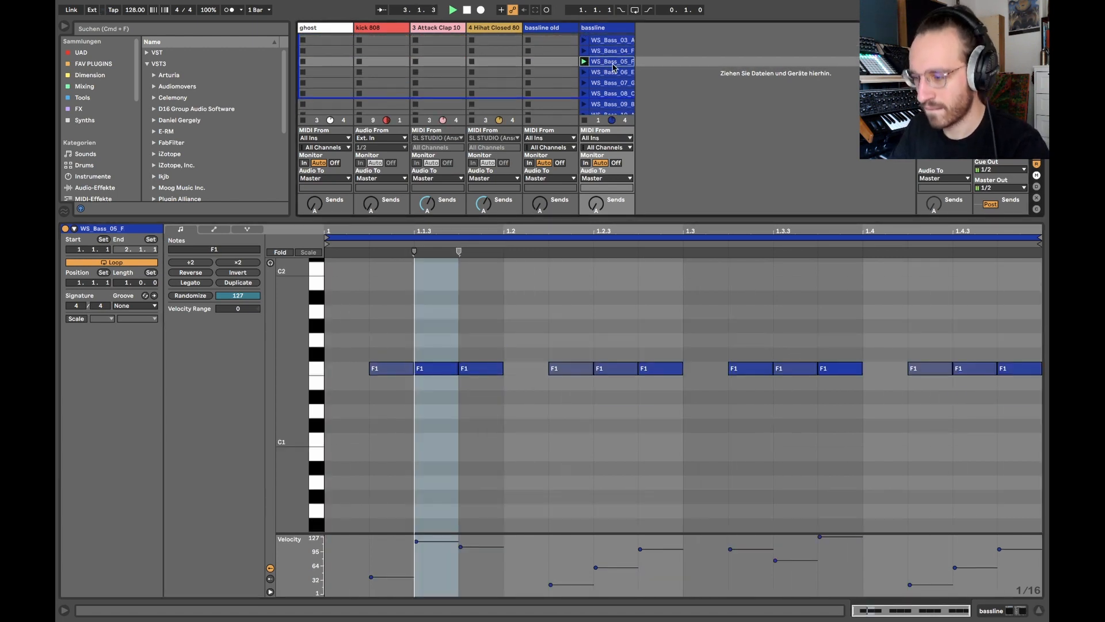
scroll(622, 85, down, 2)
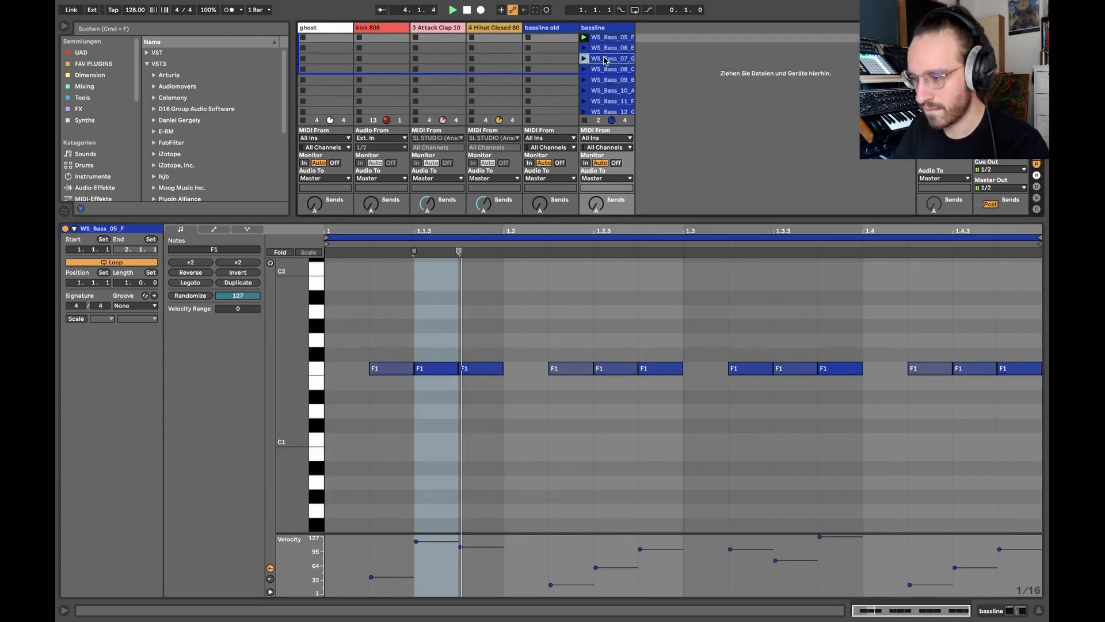
scroll(616, 69, down, 2)
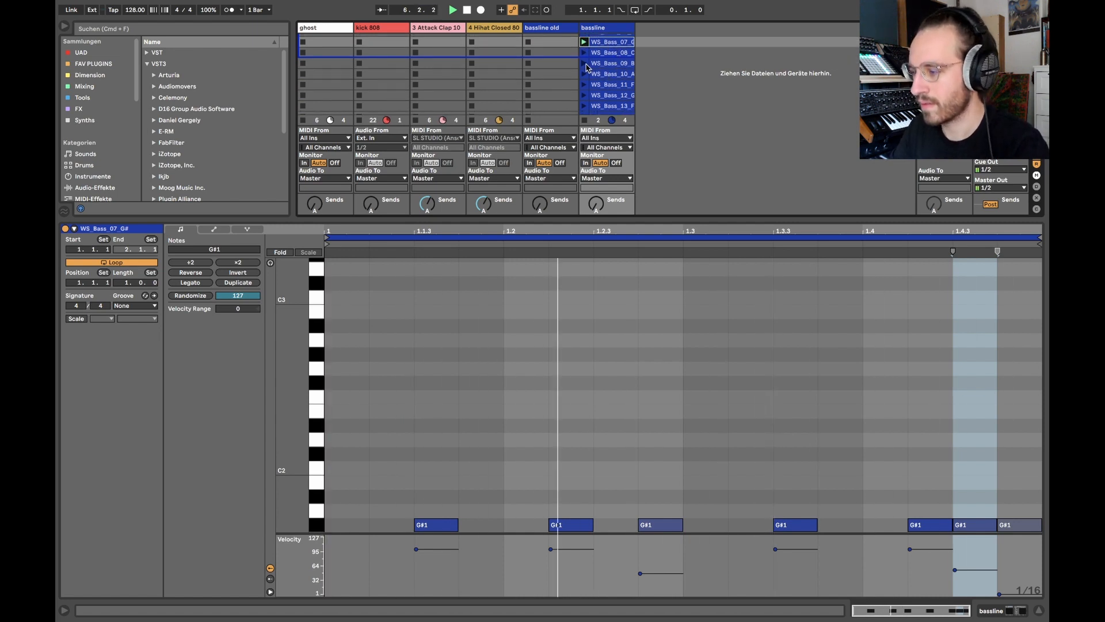
click(604, 64)
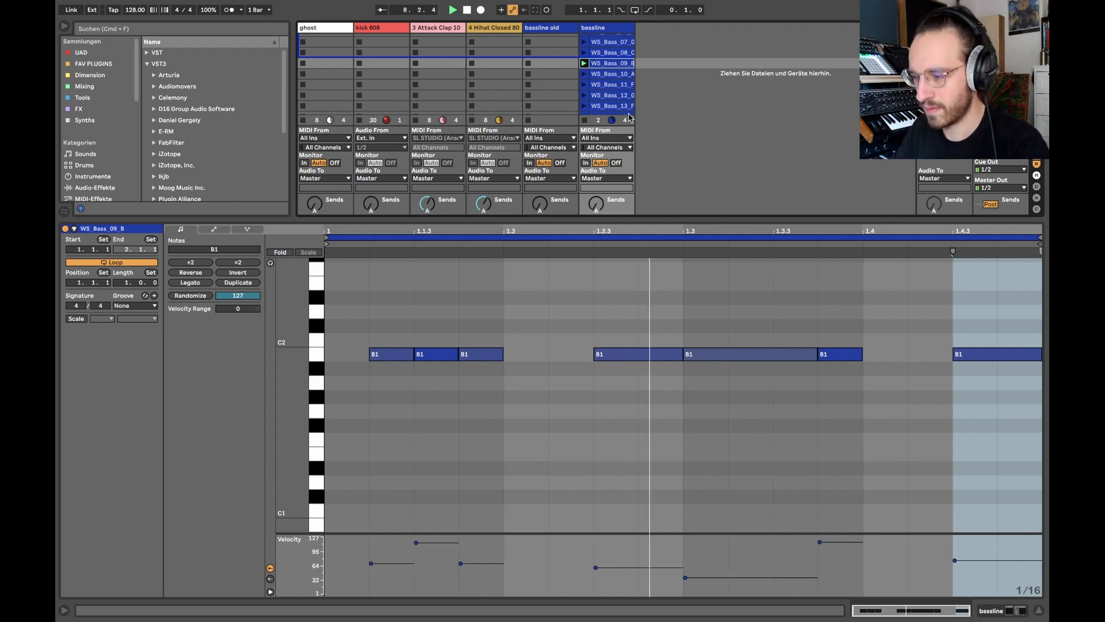
Stop playback, then launch and listen to the two-bar clip WS_Bass_12_G on the bassline track.
scroll(608, 84, down, 1)
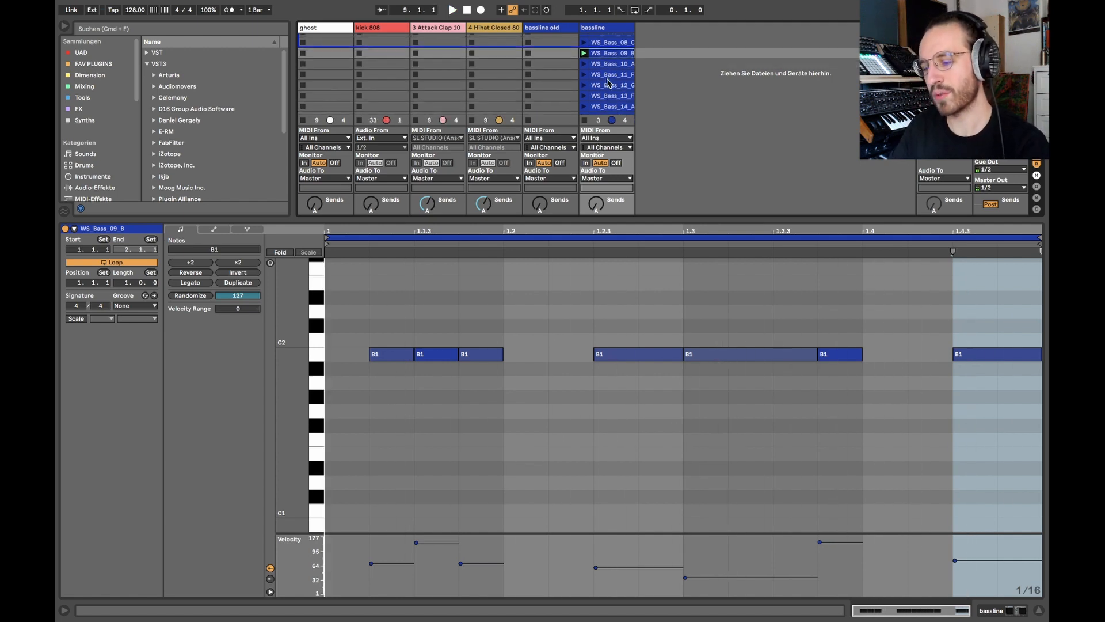
scroll(608, 83, down, 1)
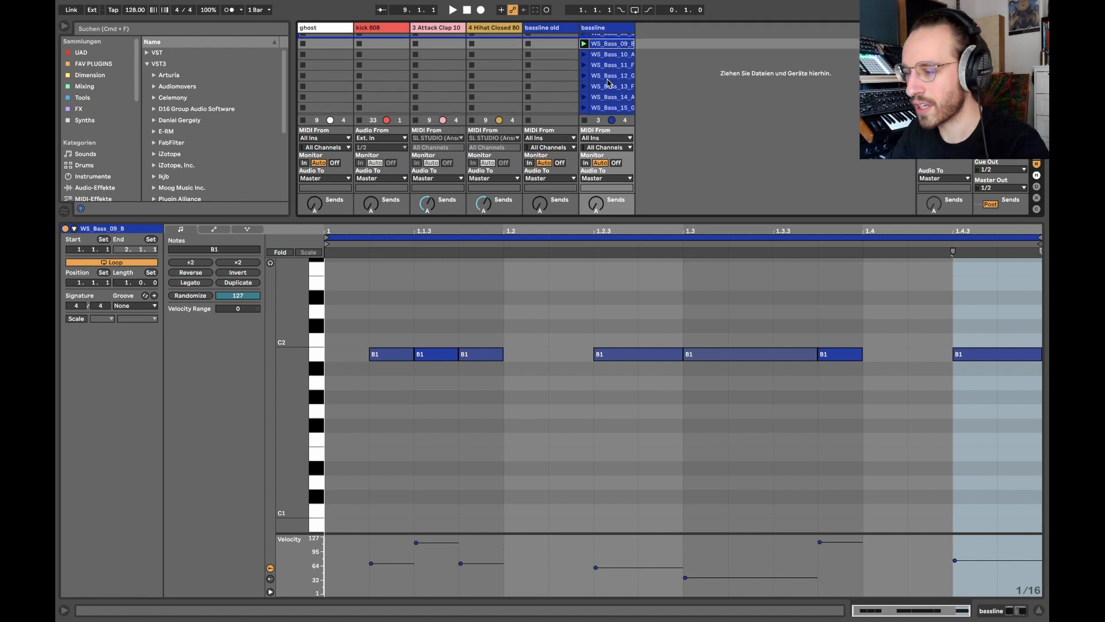
click(609, 73)
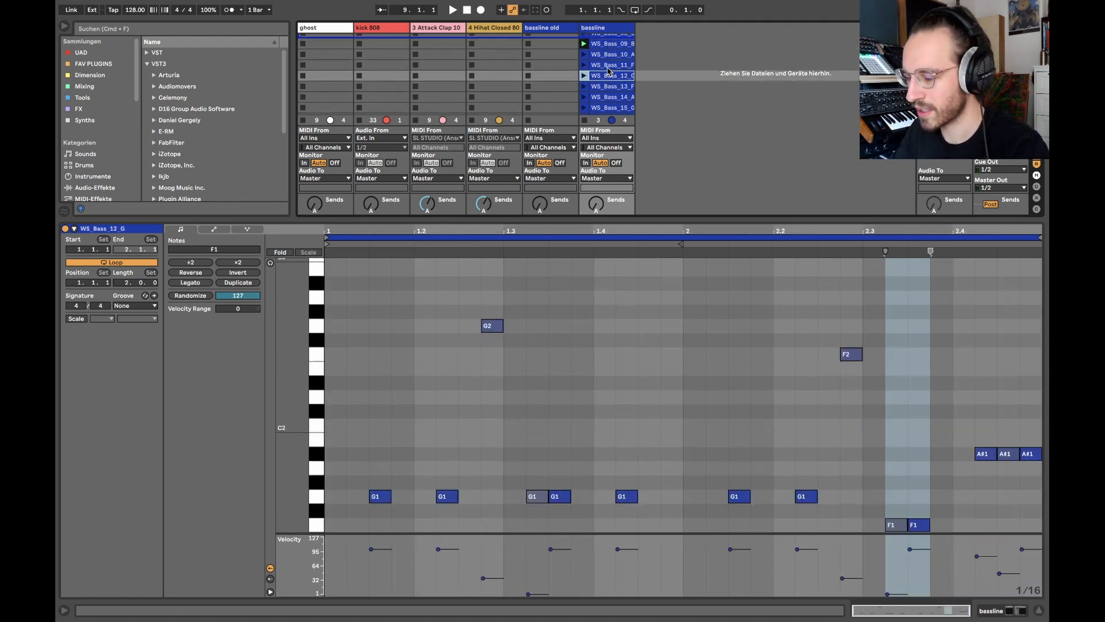
key(Up)
key(Down)
key(Return)
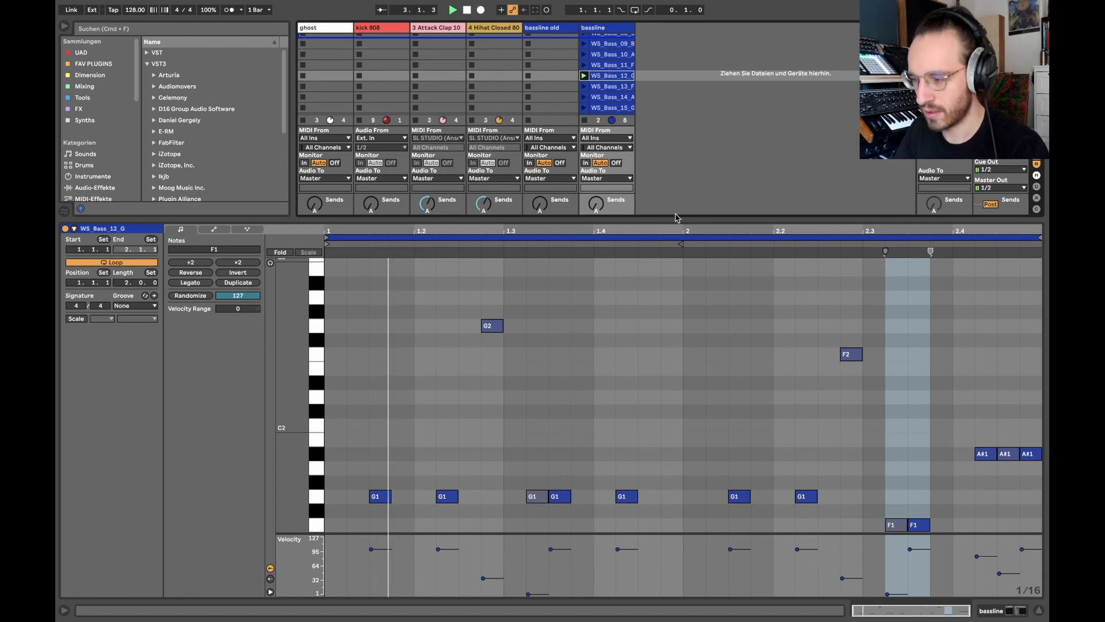
Audition the two-bar clips WS_Bass_13_F#, WS_Bass_14_A and WS_Bass_15_G#, and move on to WS_Bass_17_E.
key(Down)
key(Down)
key(Up)
key(Return)
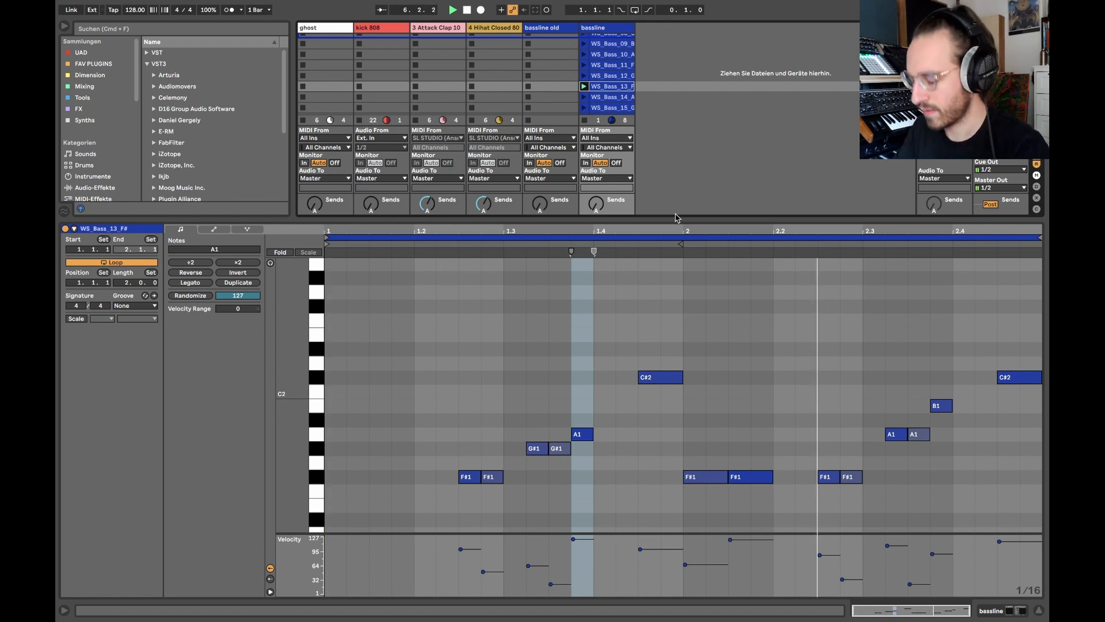
key(Down)
key(Return)
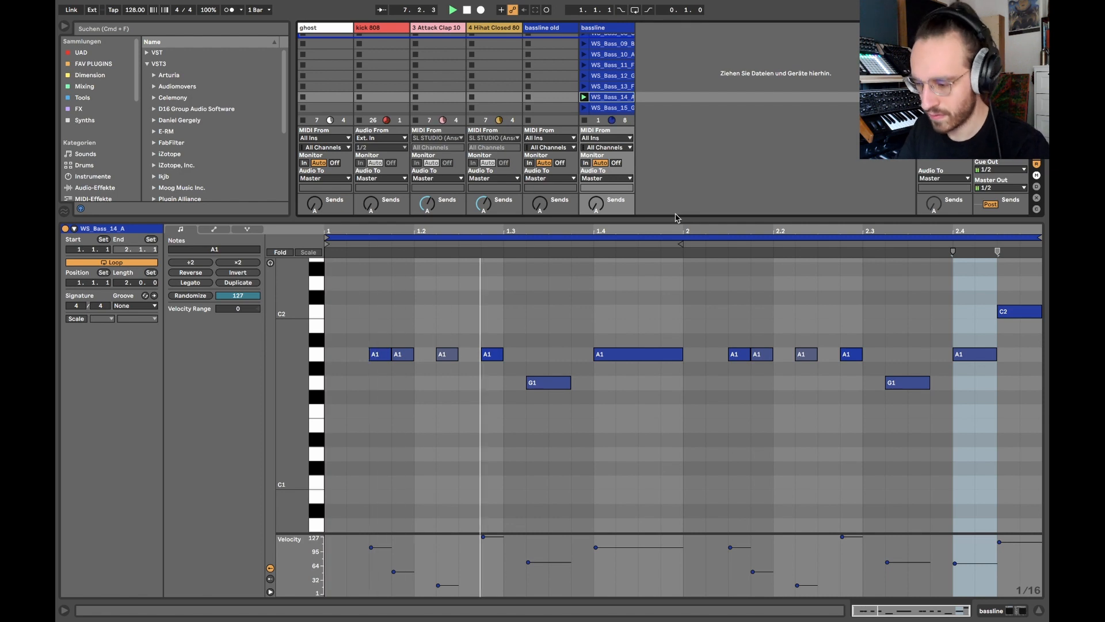
key(Down)
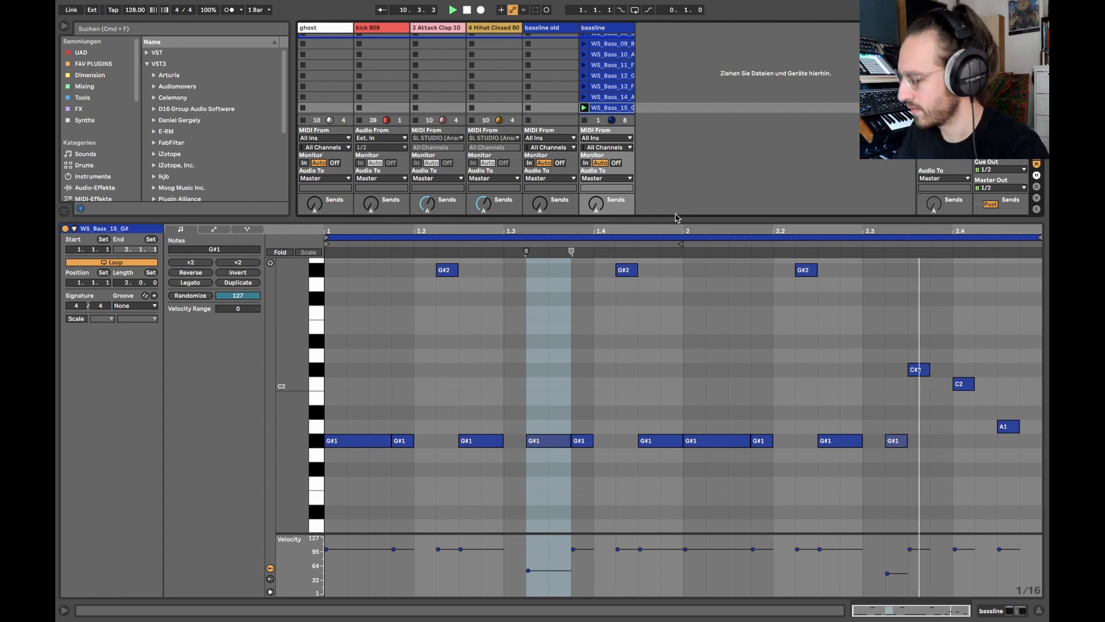
key(Down)
key(Down)
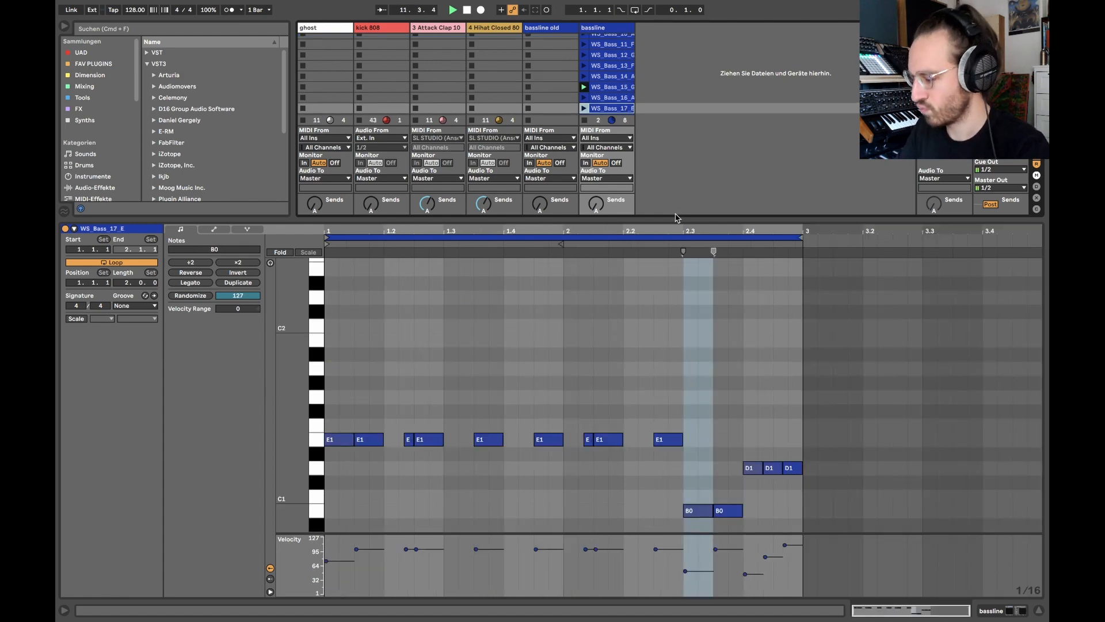
key(Down)
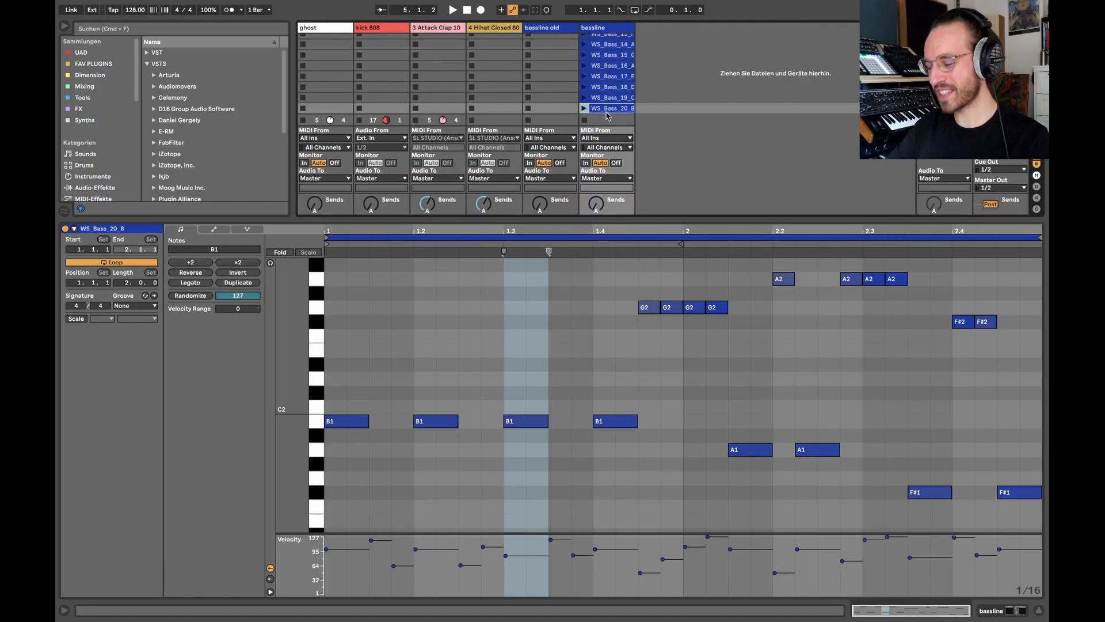
Examine the notes of the bassline track's early MIDI clips up to WS_Bass_10_A#, and hide the clip detail view.
key(super+alt+l)
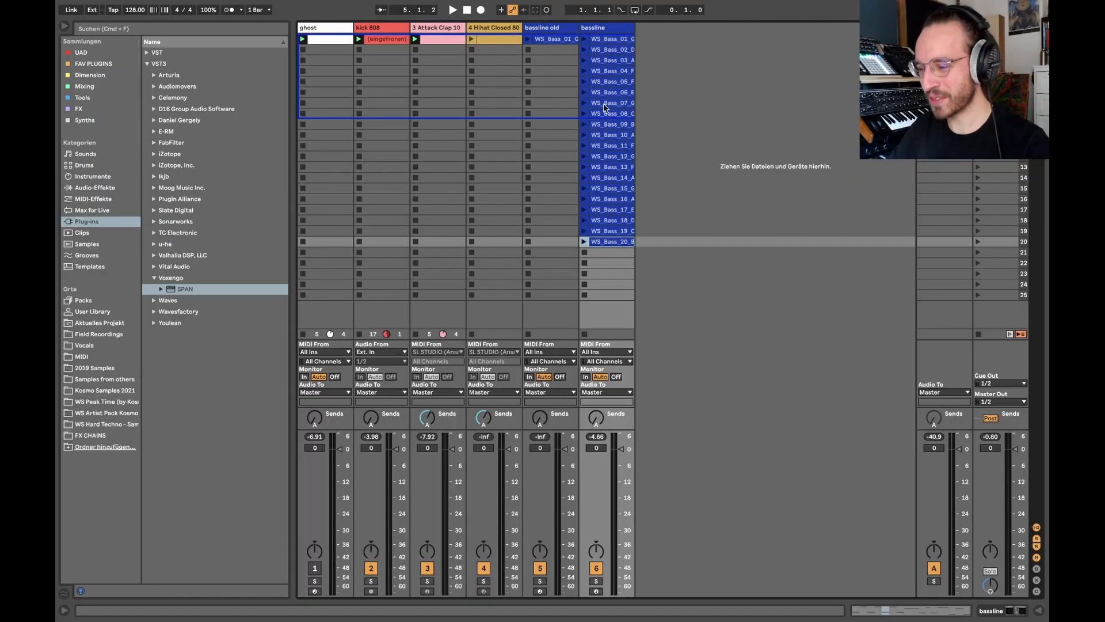
double_click(596, 74)
key(Up)
key(Up)
key(Down)
key(Down)
key(Down)
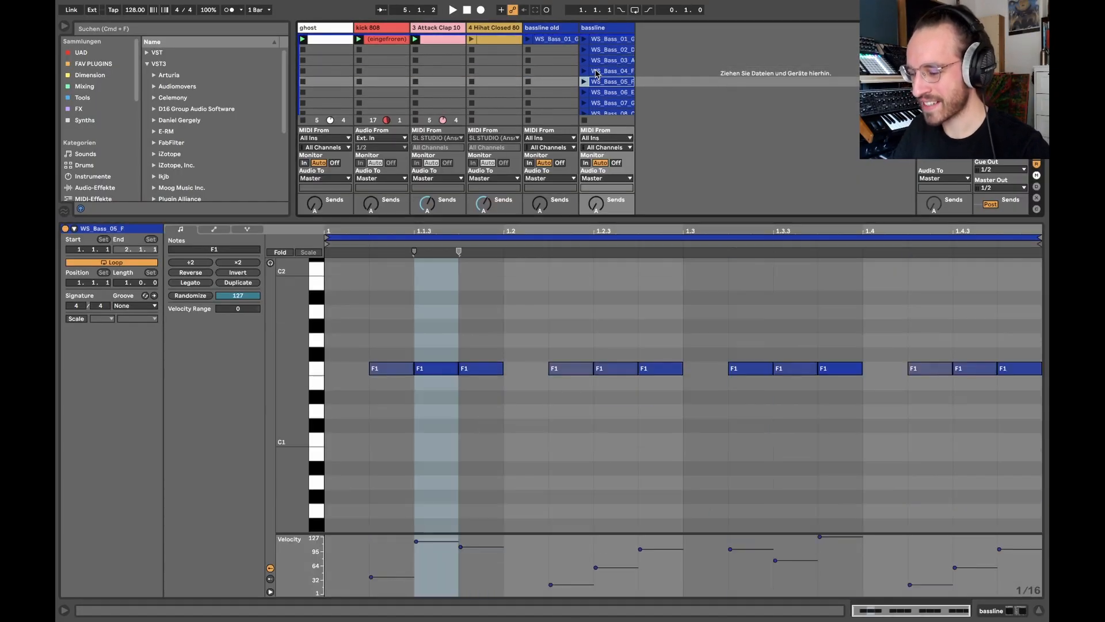
key(Down)
key(Down)
key(Down)
key(Down)
key(Down)
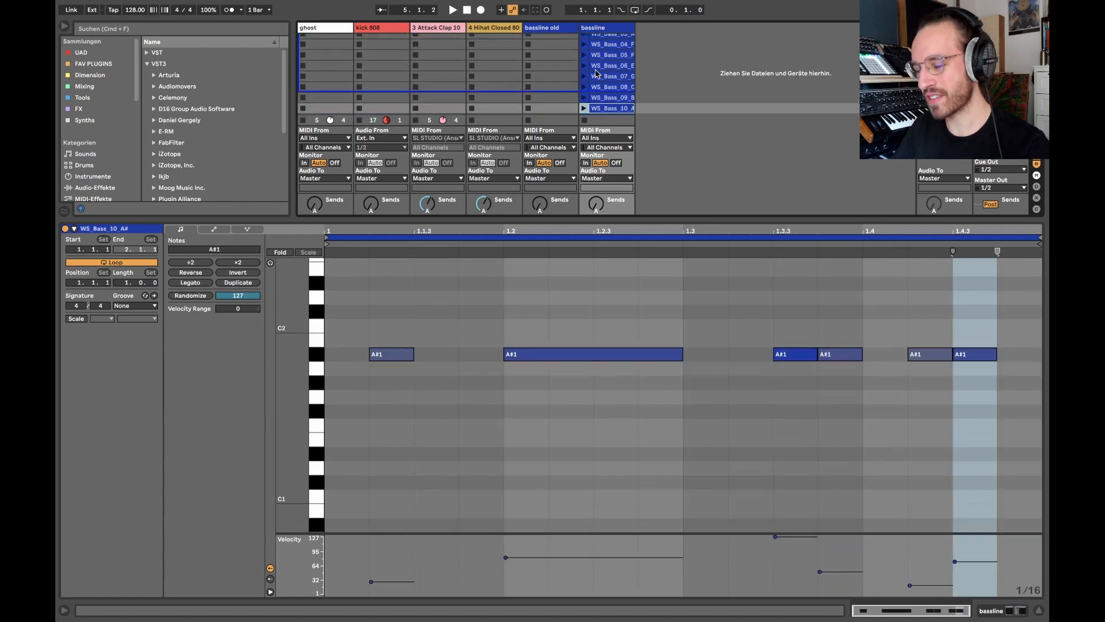
key(Up)
key(alt+super+l)
Show the bassline track's Serum patch, close its window, and open the notes of clip WS_Bass_01_G.
double_click(606, 27)
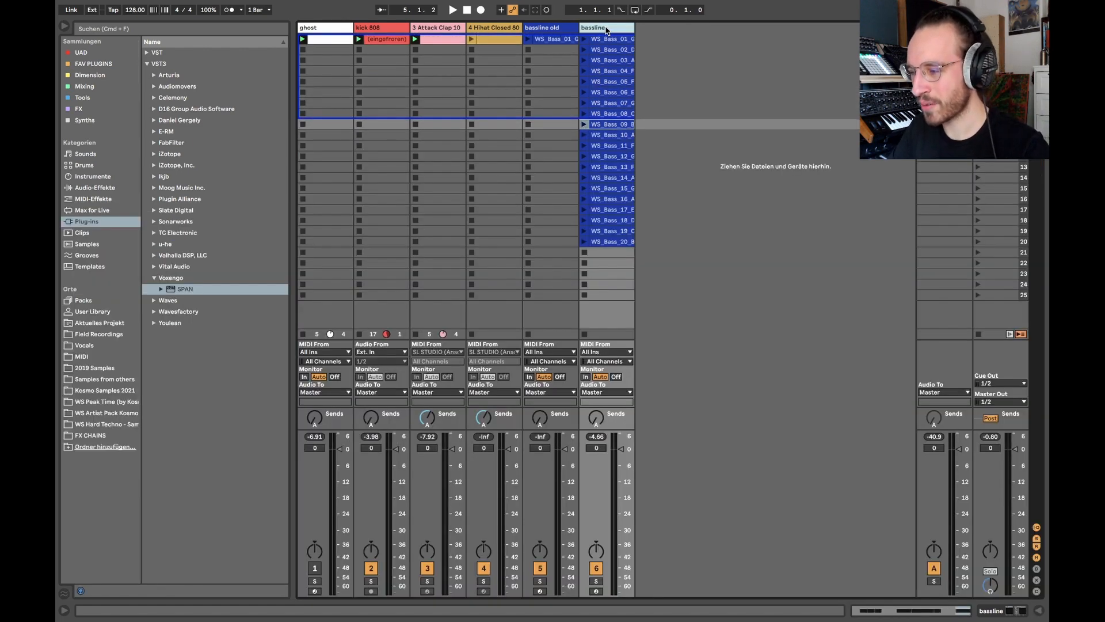
click(93, 491)
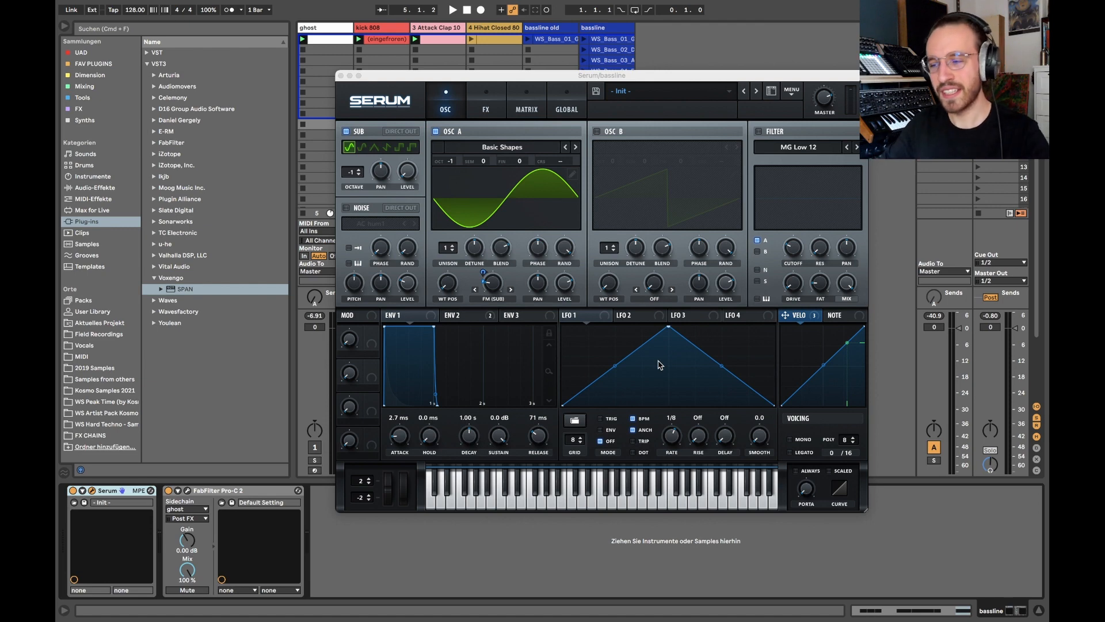
click(608, 38)
click(340, 75)
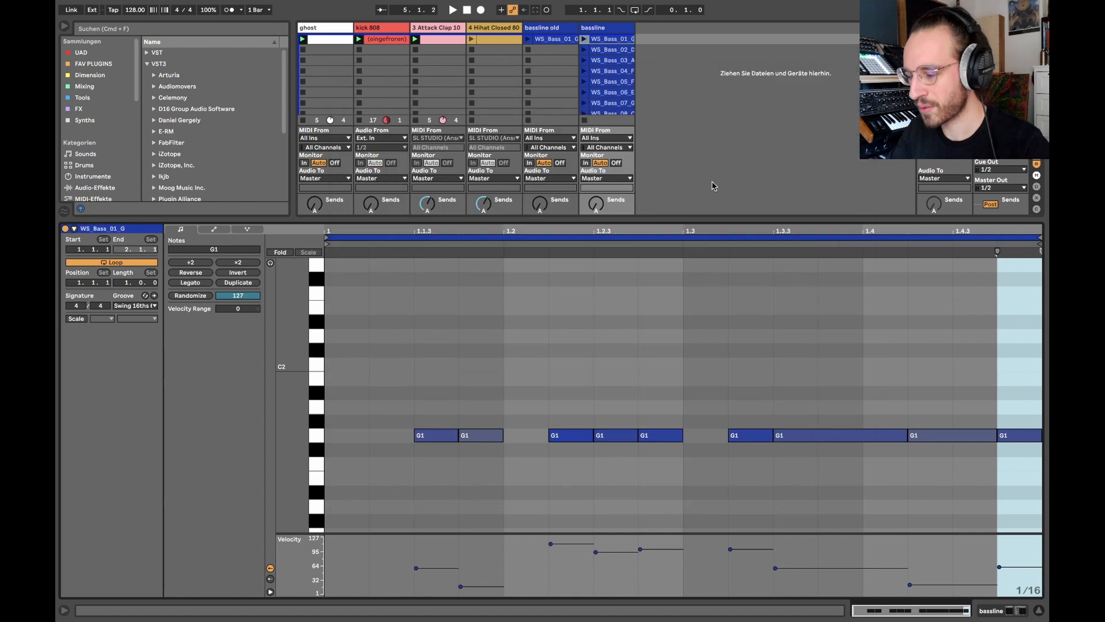
Check the groove options of clip WS_Bass_01_G and compare its groove setting with the neighbouring bassline clips.
click(134, 306)
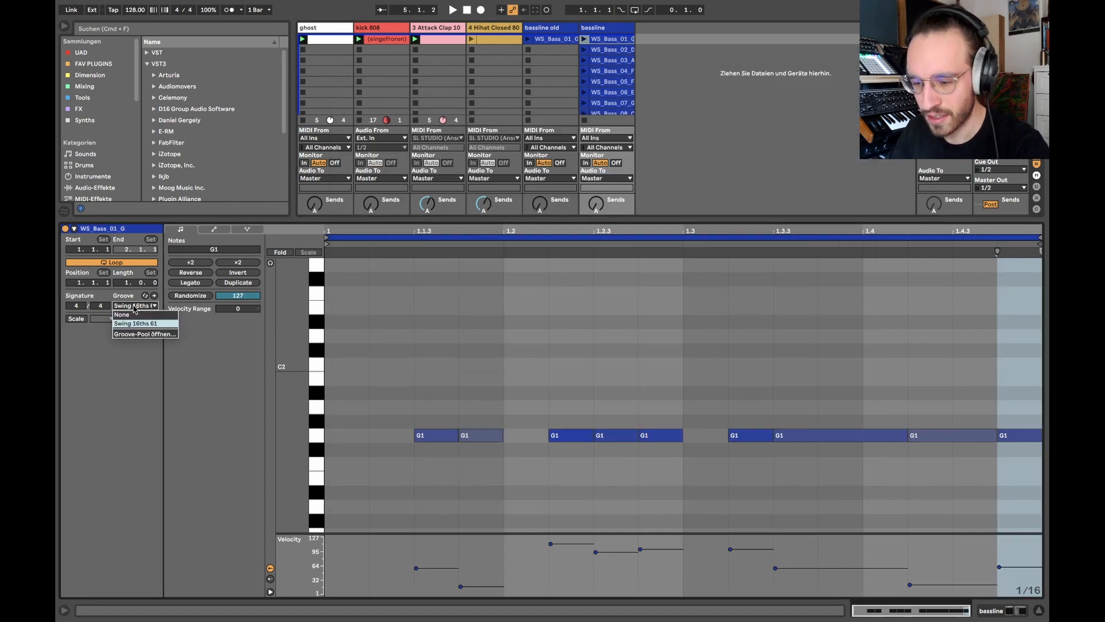
click(135, 306)
click(607, 52)
key(Down)
key(Down)
key(Up)
key(Up)
key(Up)
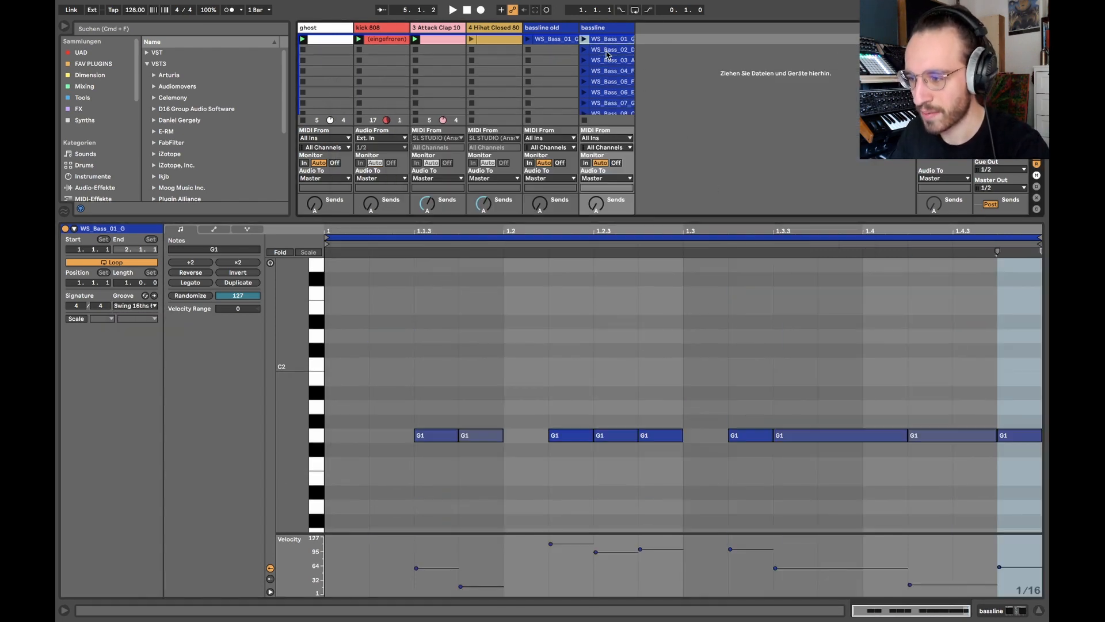
click(147, 306)
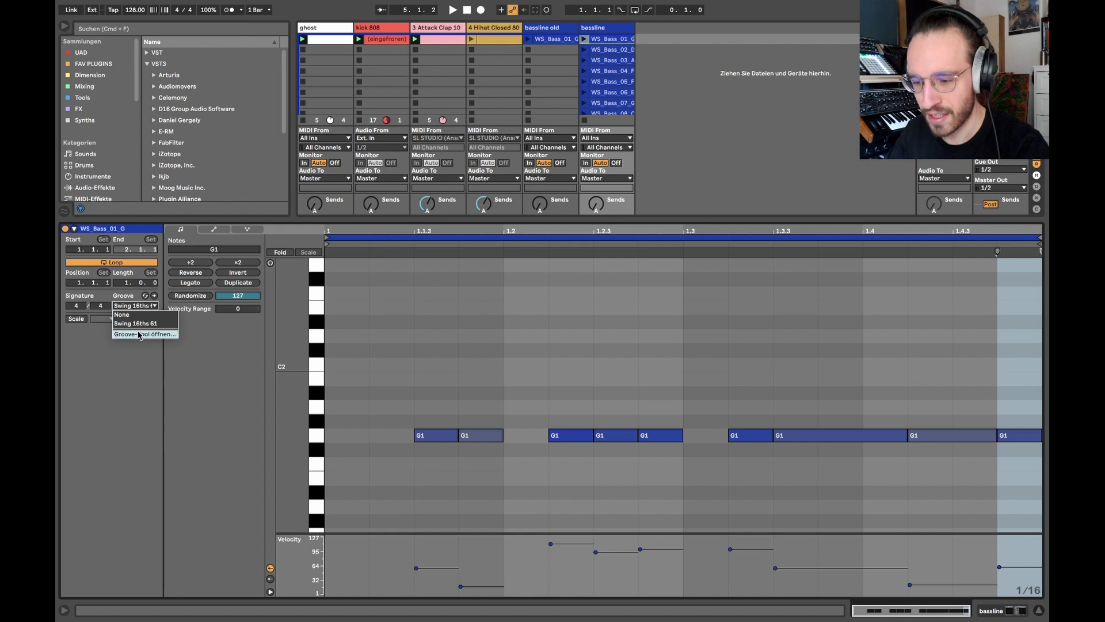
click(115, 390)
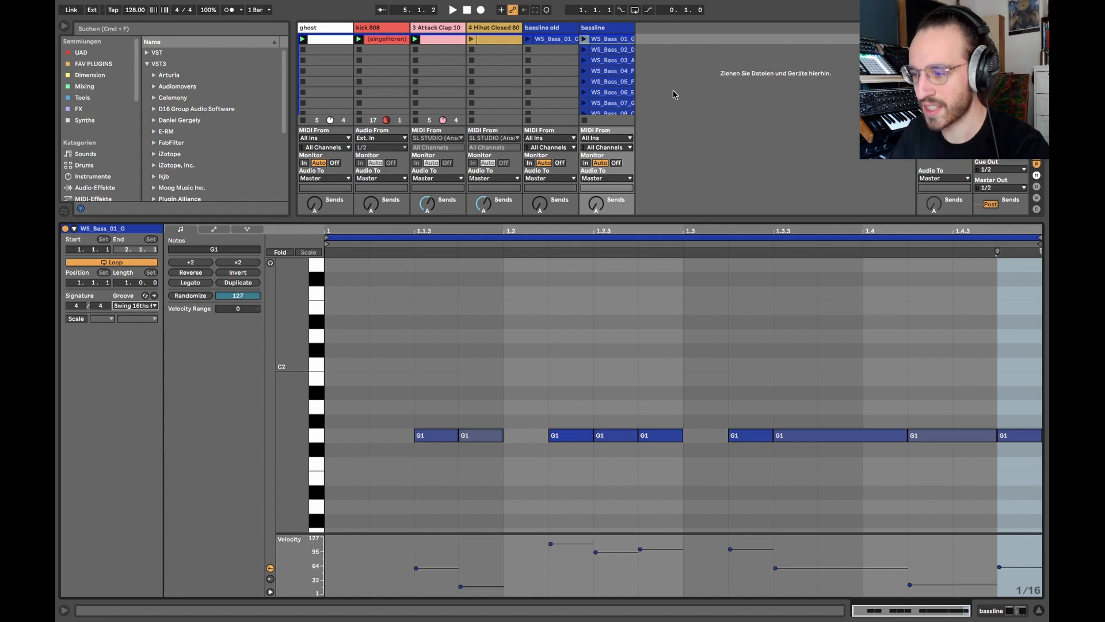
Solo the bassline, kick 808 and clap tracks, and play clip WS_Bass_01_G with its swing groove.
click(597, 37)
click(590, 29)
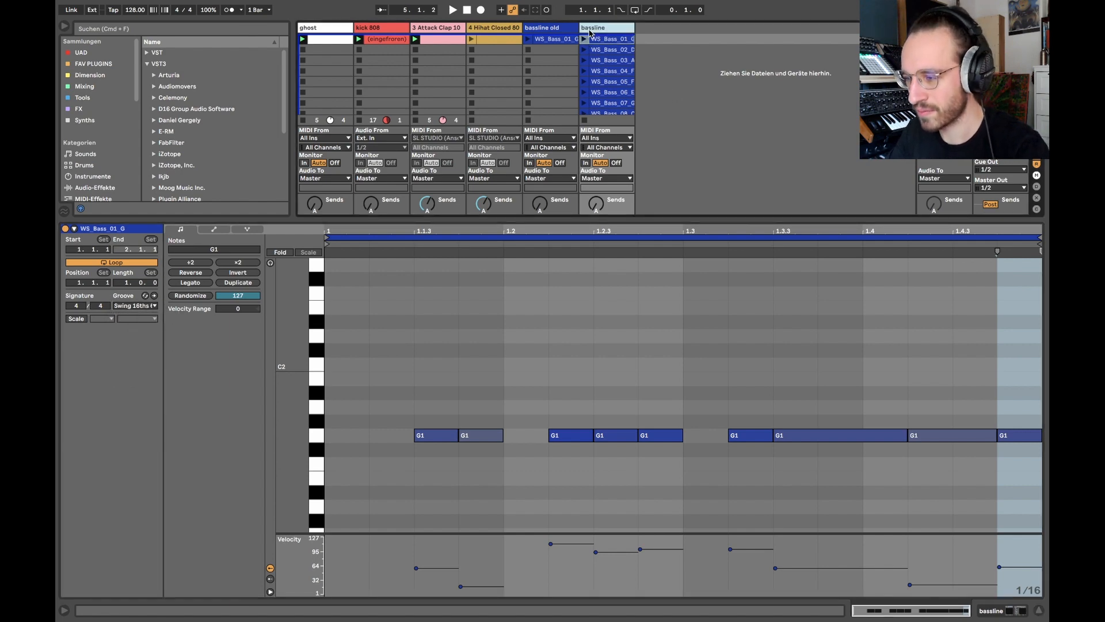
double_click(590, 31)
click(389, 27)
click(429, 29)
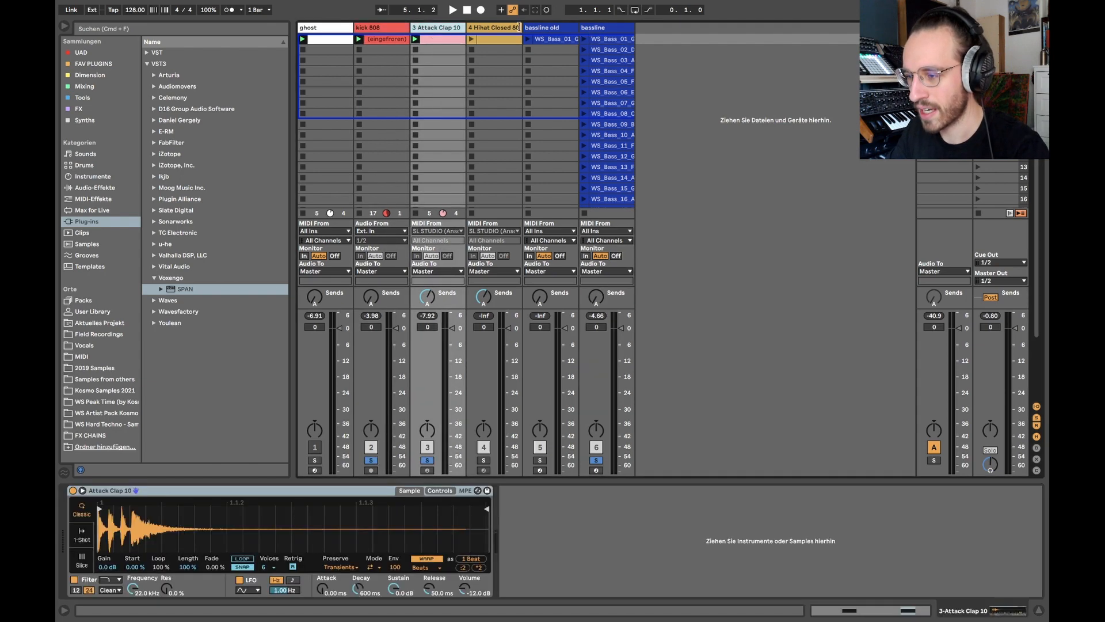
double_click(623, 28)
double_click(607, 38)
click(591, 39)
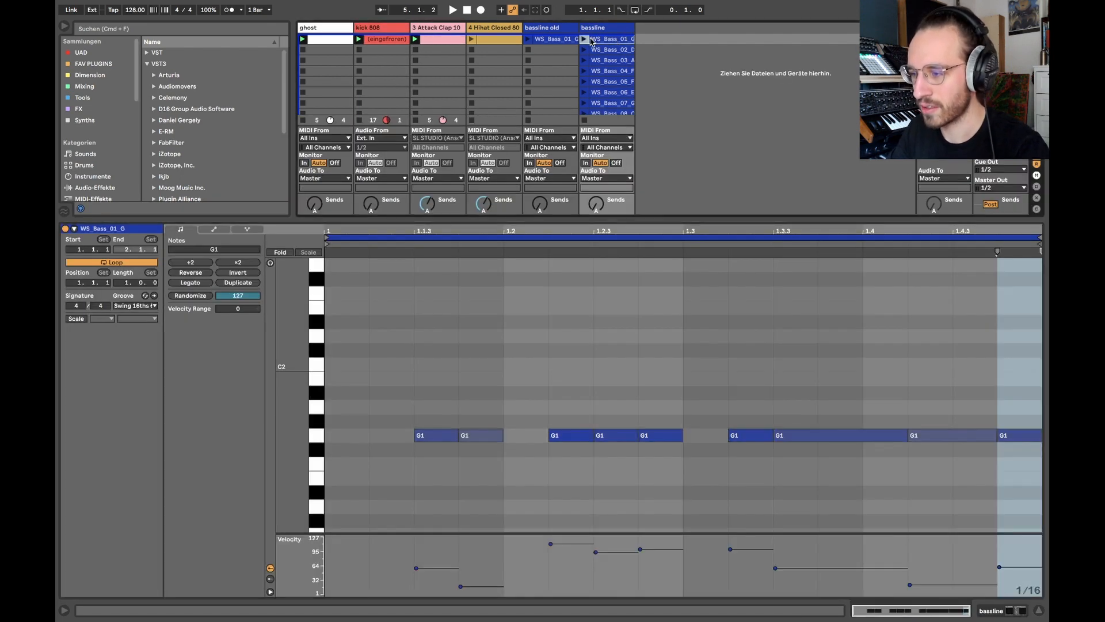
click(591, 39)
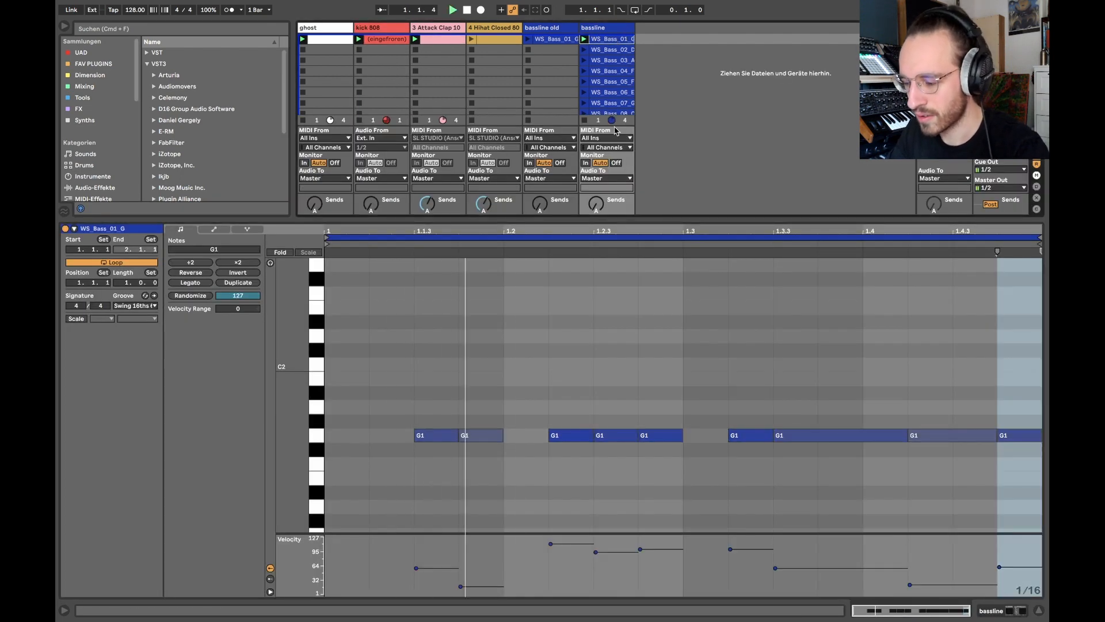
Try clip WS_Bass_01_G with the groove set to None, and set it back to Swing 16ths 61.
click(138, 311)
click(143, 320)
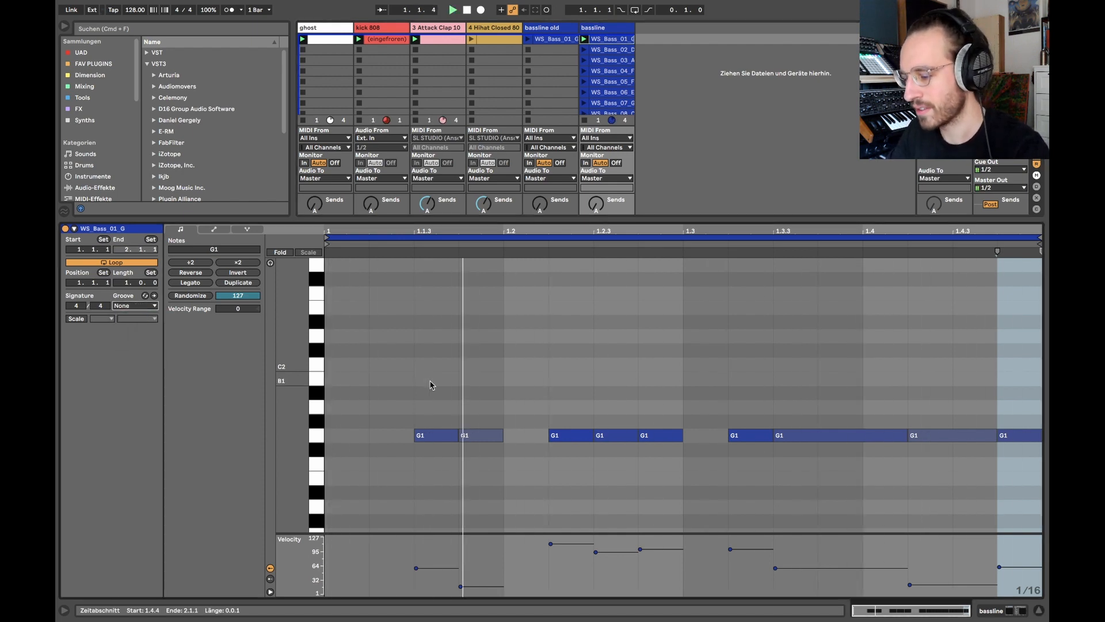
click(154, 307)
click(141, 321)
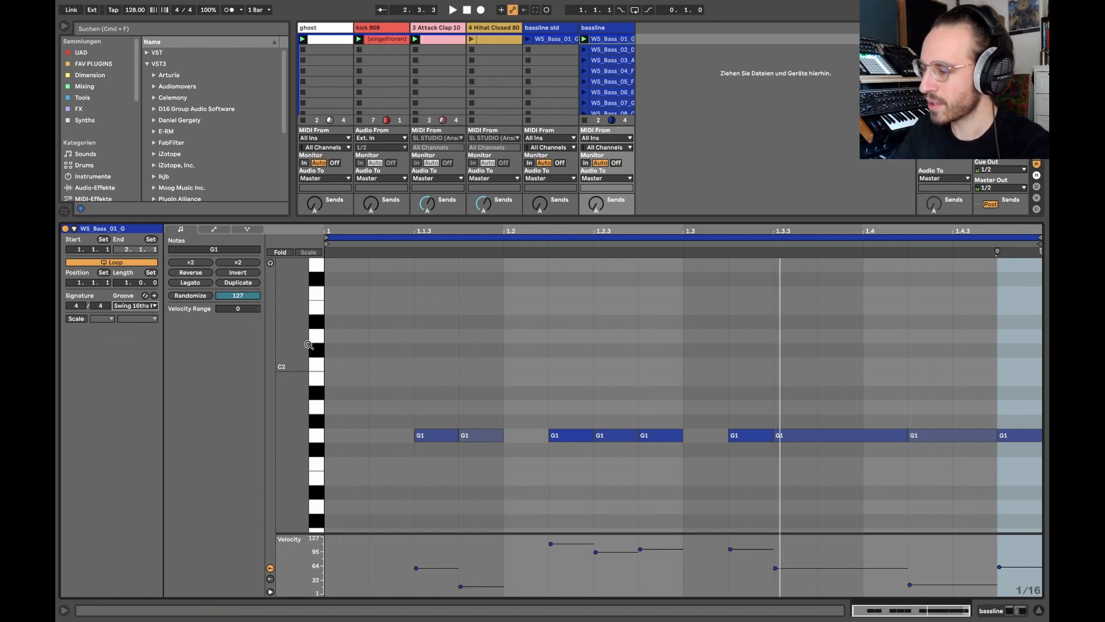
Hide the clip detail view to show the full bassline clip list, and select the first and eighth clips.
key(super+alt+l)
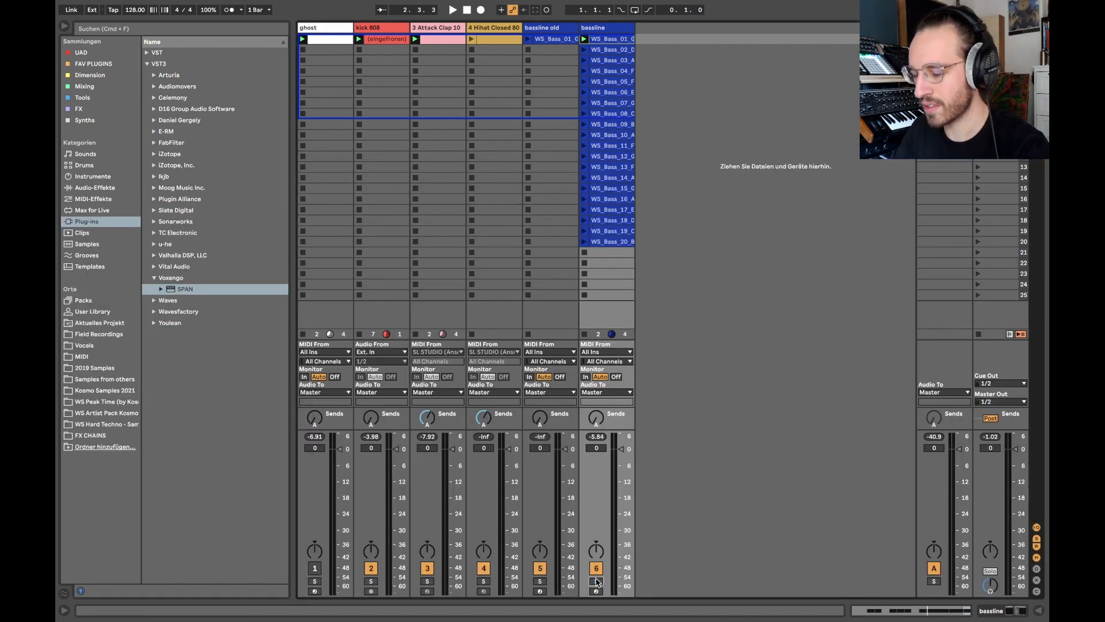
click(583, 253)
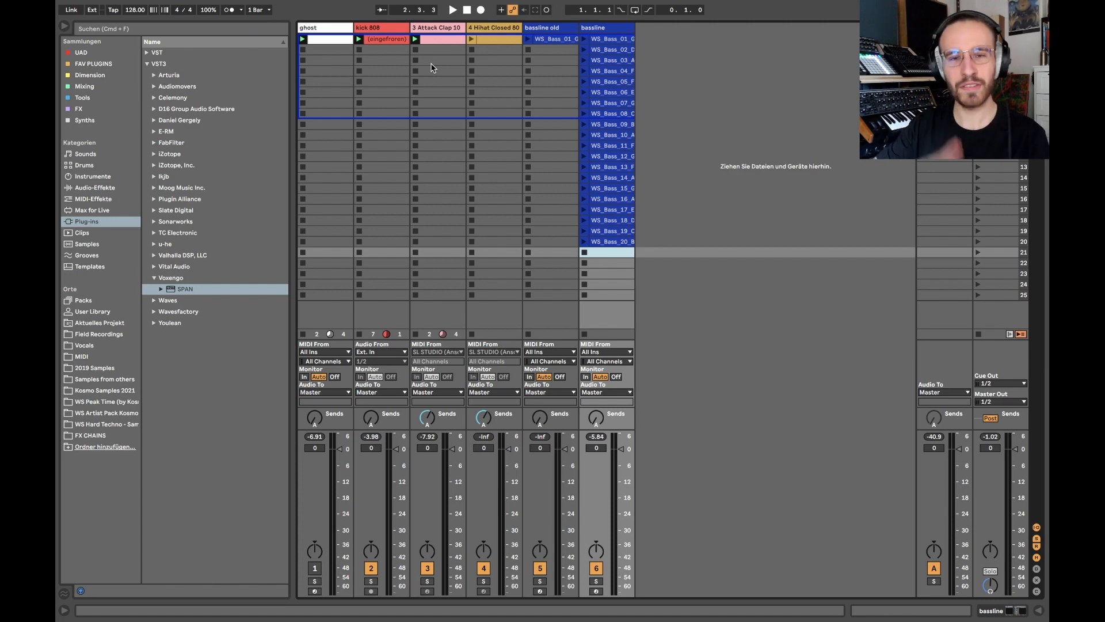
double_click(610, 39)
double_click(610, 41)
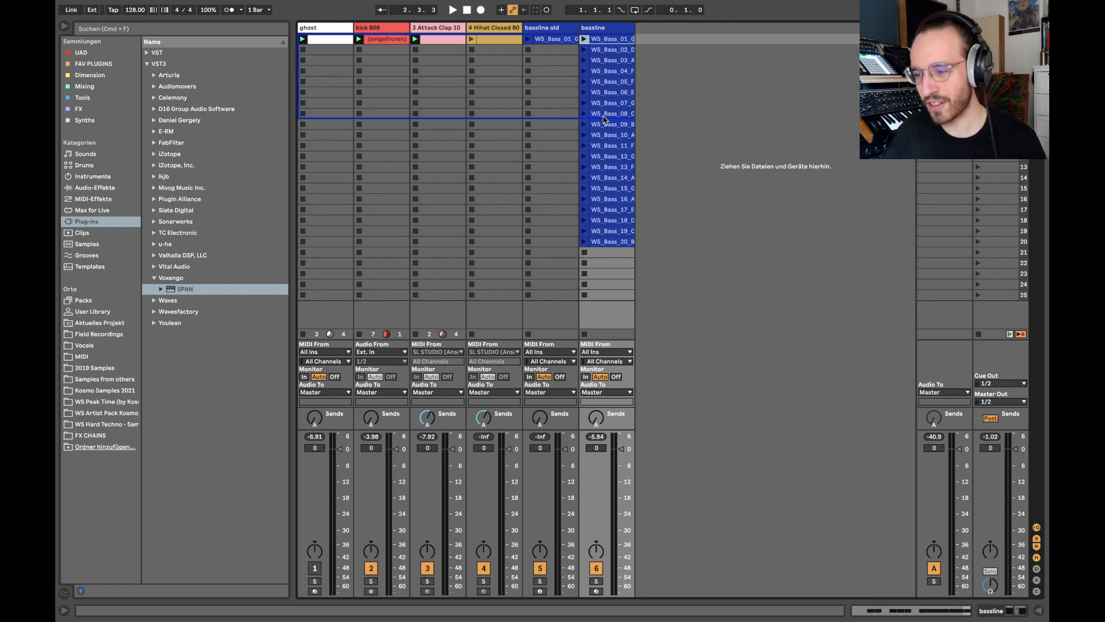
click(604, 116)
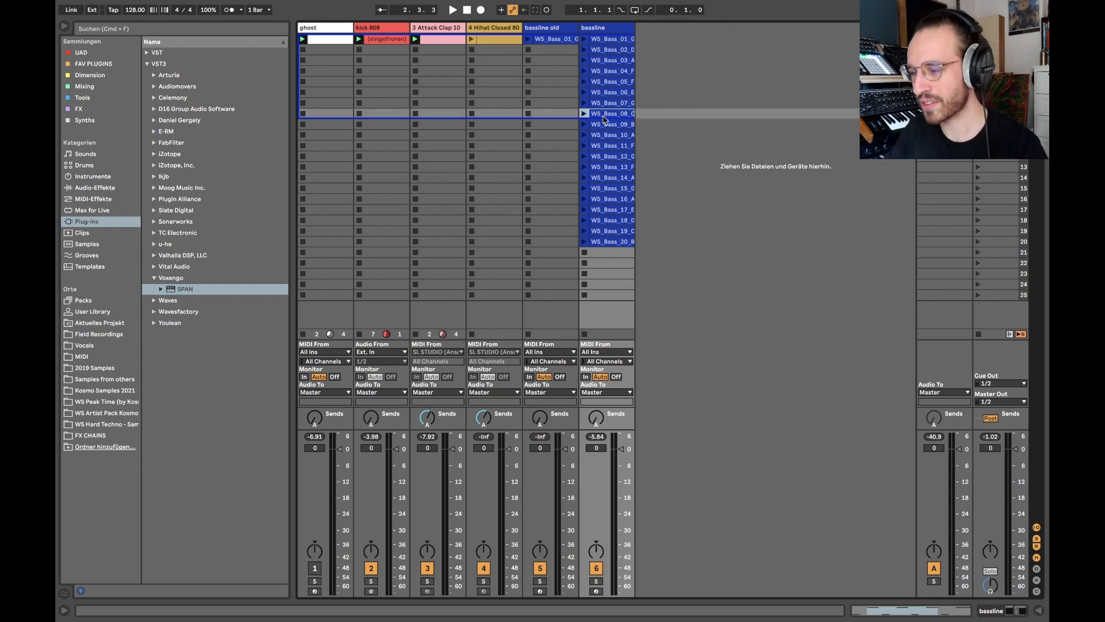
Open the MIDI notes of clip WS_Bass_05_F and compare the note and velocity patterns of the following bassline clips through WS_Bass_10_A#.
double_click(605, 82)
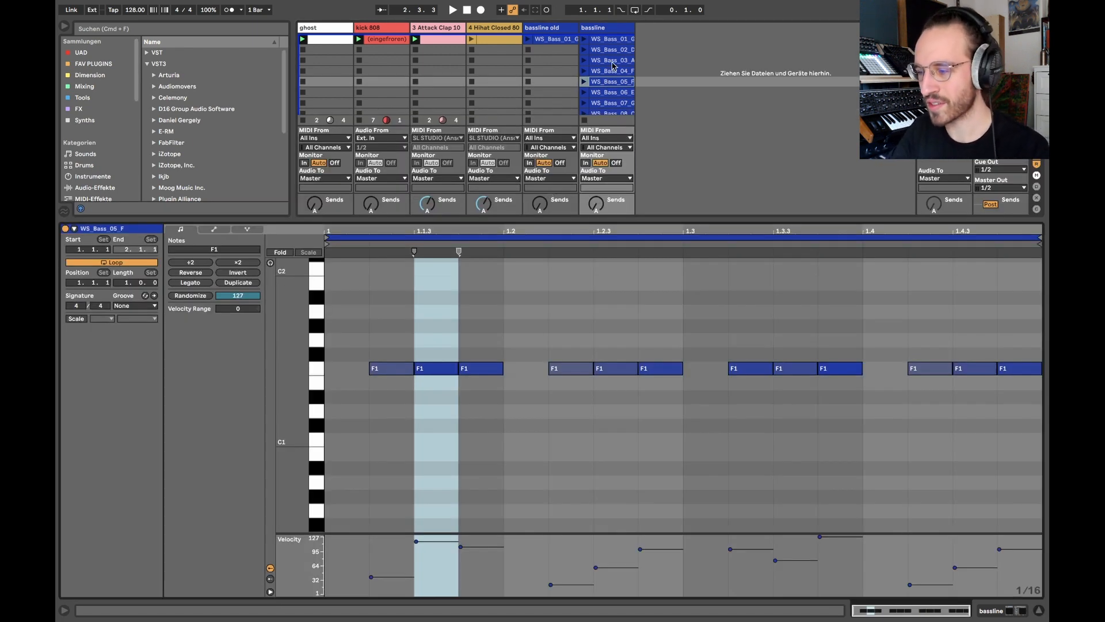
key(Down)
key(Down)
key(Down)
key(Down)
Review the note and velocity patterns of the bassline clips back up to WS_Bass_01_G, and hide the clip detail view.
key(Down)
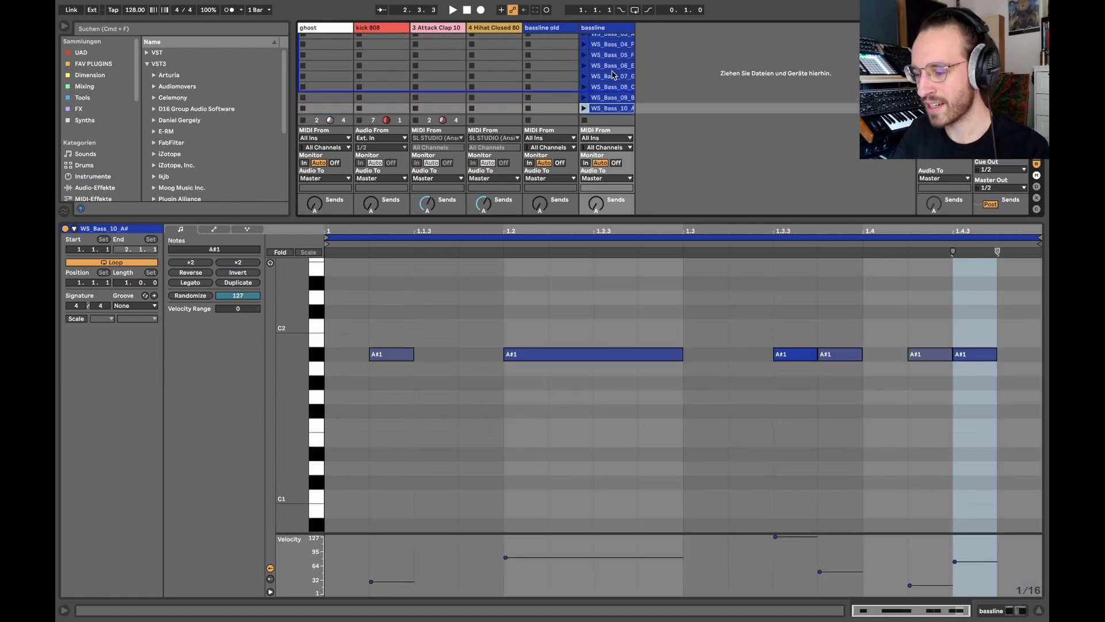
key(Up)
key(Up)
key(Up)
key(Down)
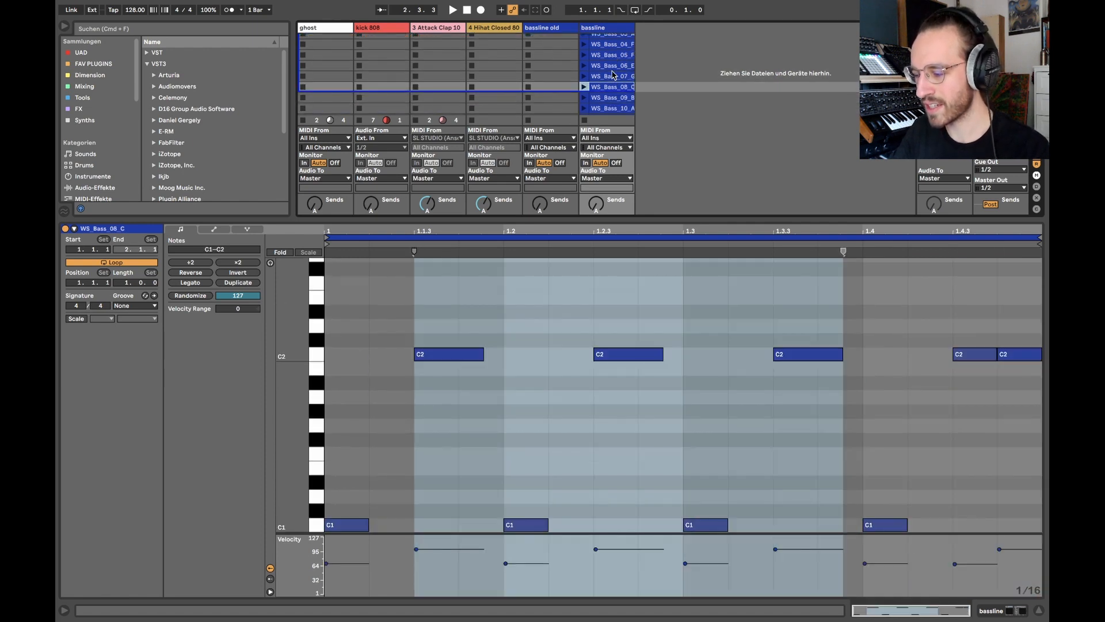
key(Up)
key(Up)
key(Up)
key(Up)
key(Up)
key(Up)
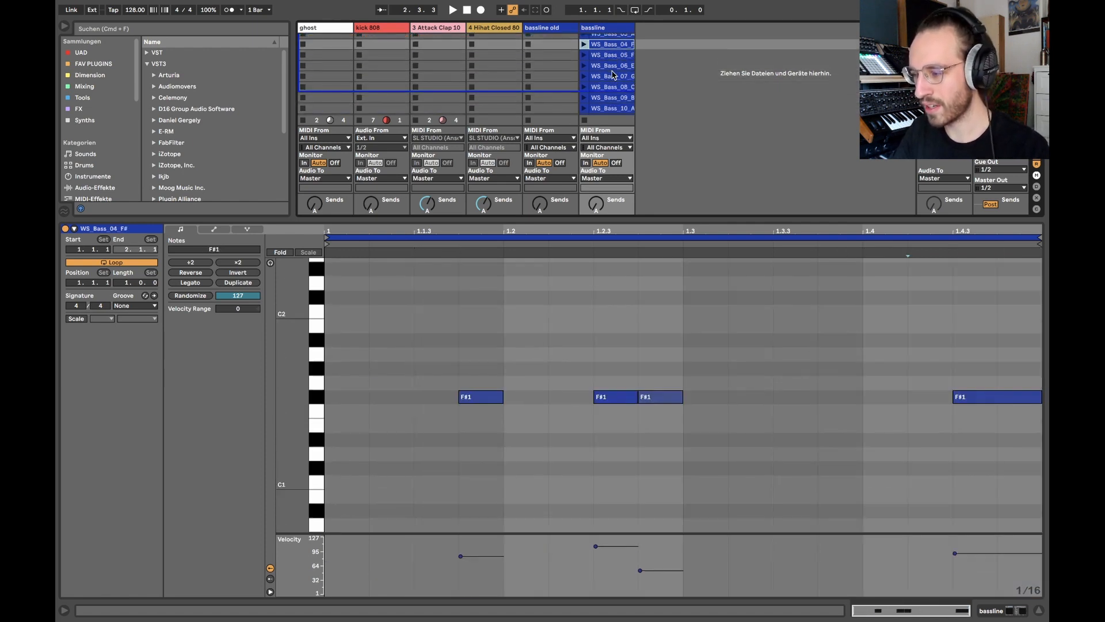
key(Up)
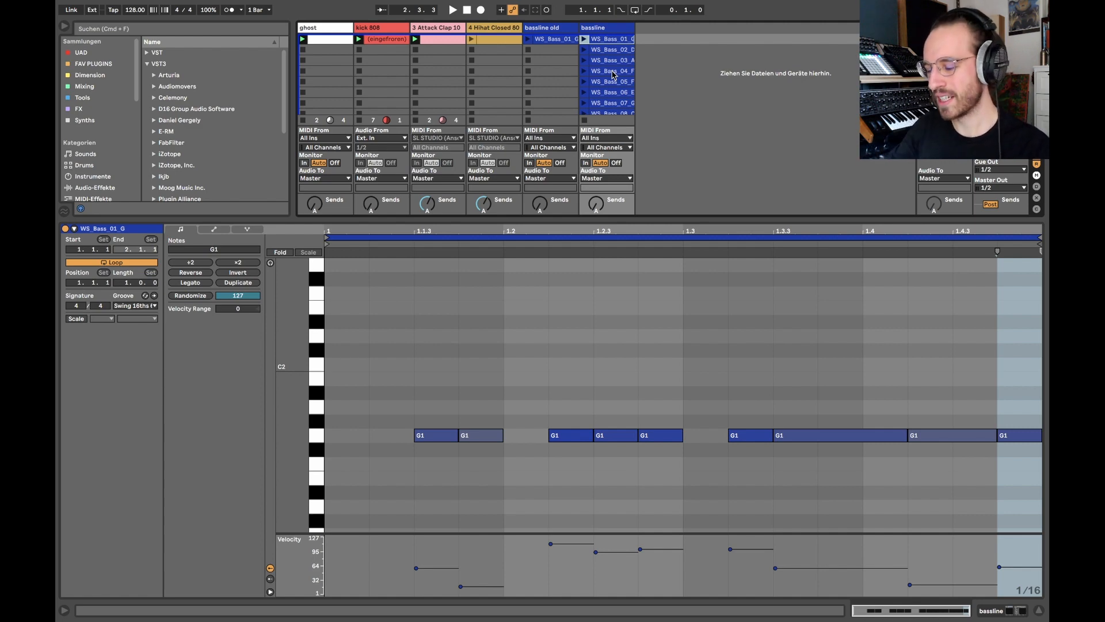
key(super+alt+l)
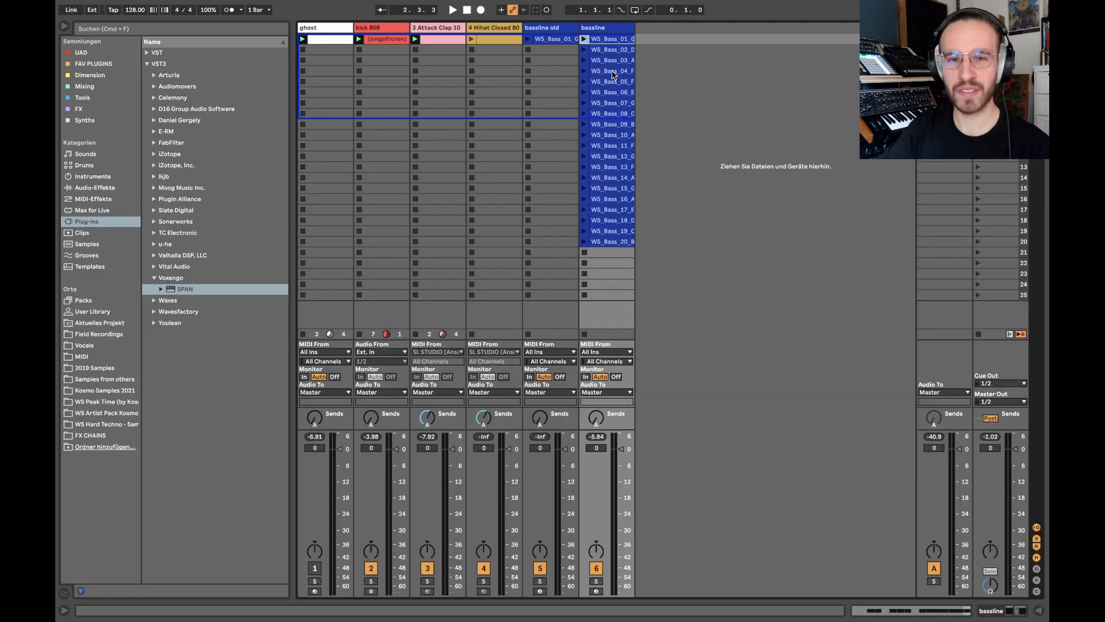